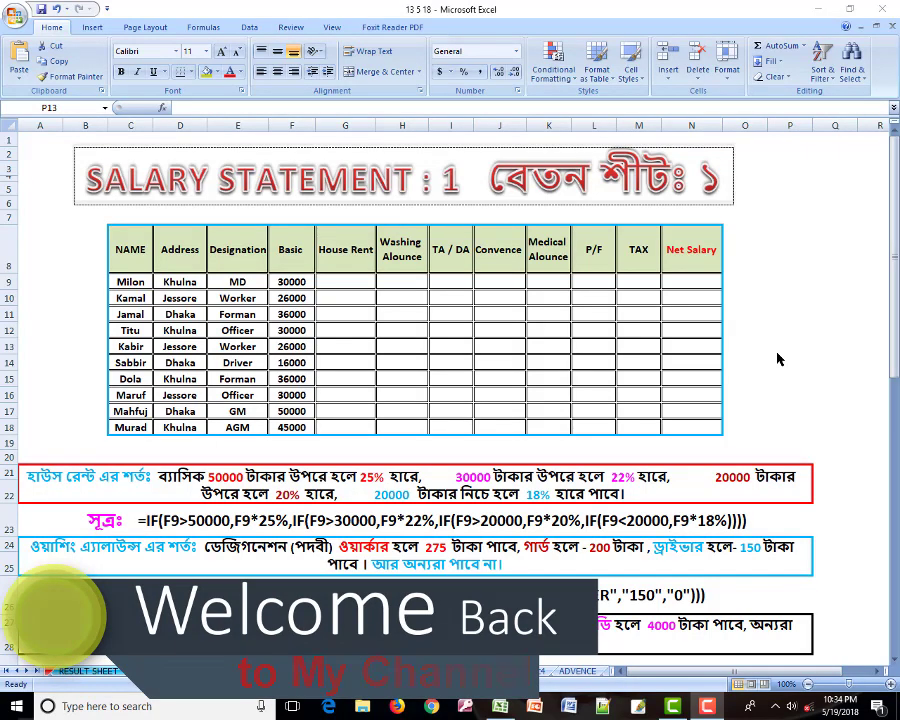
pyautogui.click(777, 351)
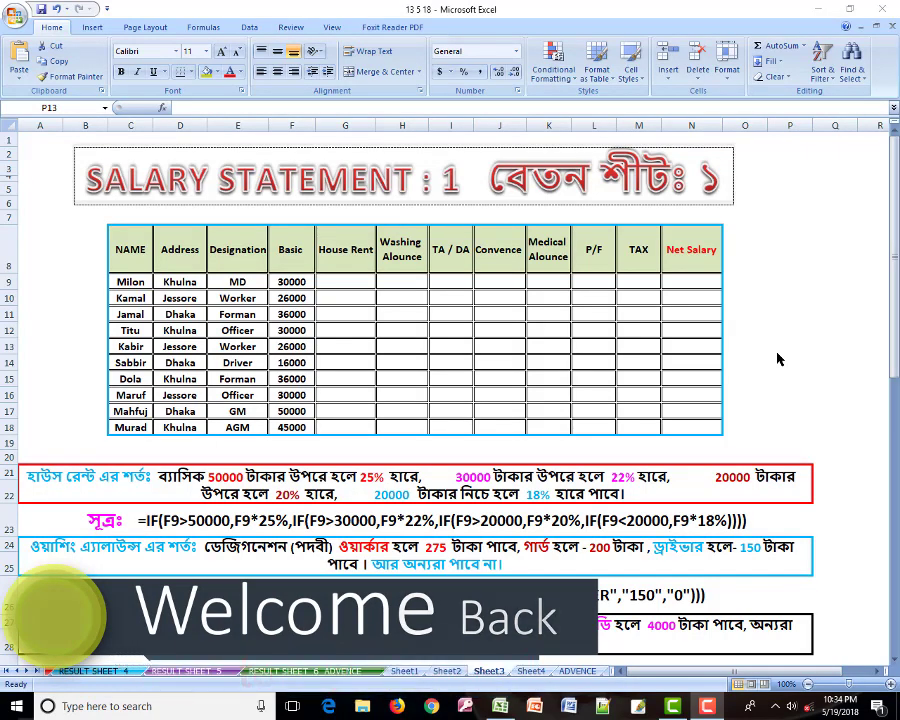
pyautogui.click(597, 177)
pyautogui.click(773, 230)
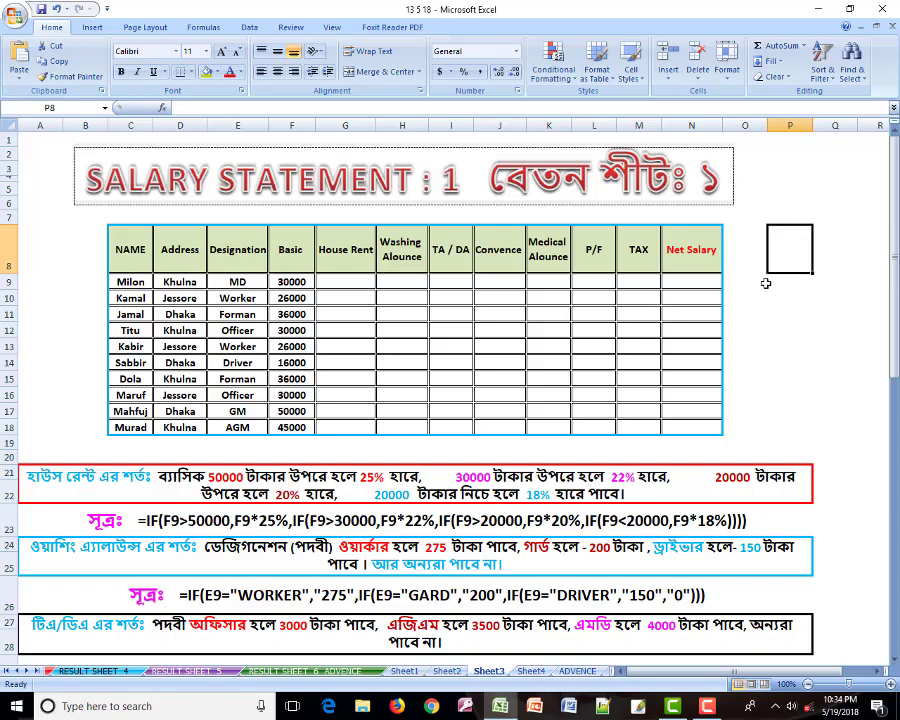
pyautogui.click(724, 316)
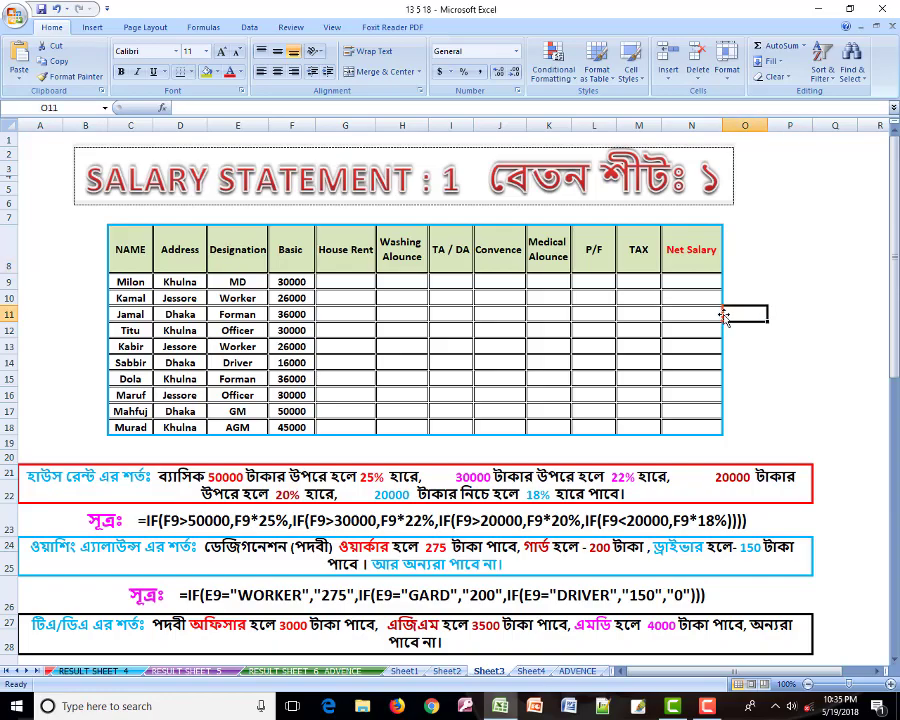
pyautogui.keyDown('ctrl'); pyautogui.scroll(1, 727, 318); pyautogui.keyUp('ctrl')
pyautogui.scroll(1, 724, 316)
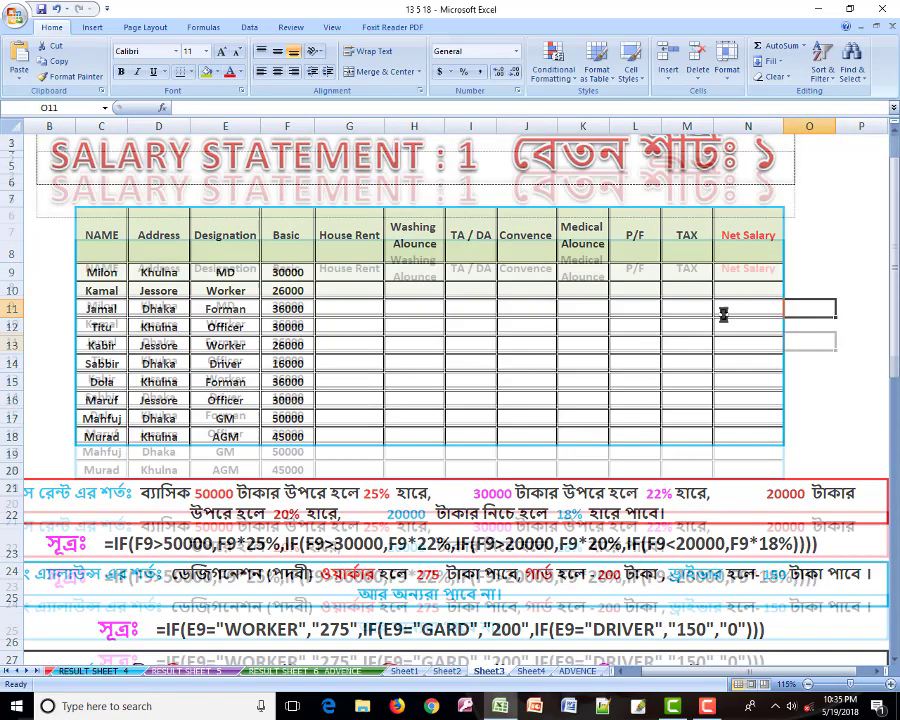
pyautogui.moveTo(104, 277); pyautogui.dragTo(733, 474)
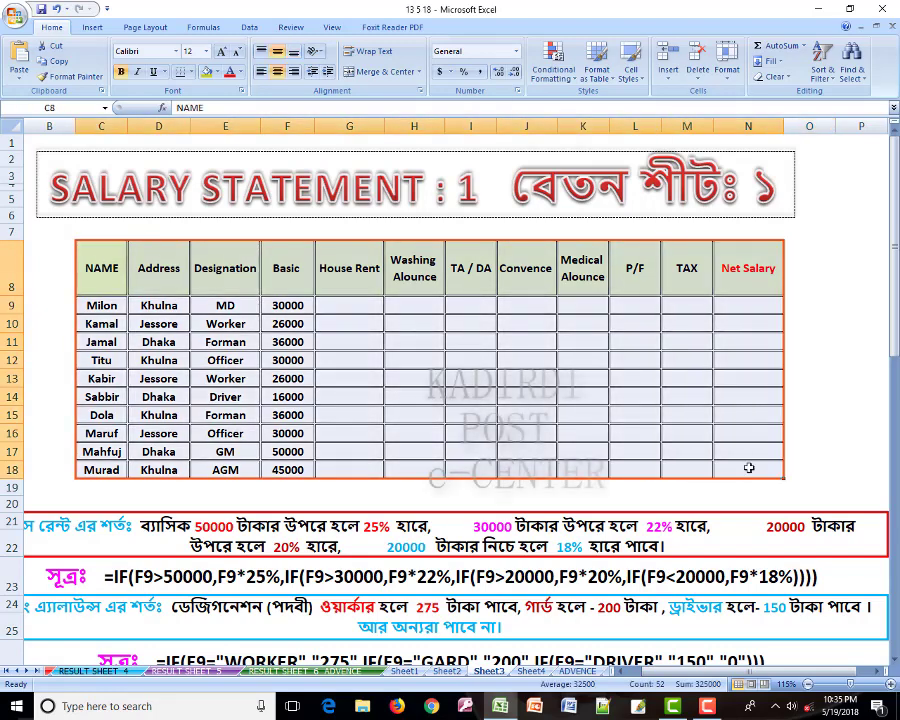
pyautogui.click(803, 297)
pyautogui.moveTo(331, 307)
pyautogui.mouseDown()
pyautogui.moveTo(199, 358)
pyautogui.moveTo(740, 465)
pyautogui.mouseUp()
pyautogui.click(809, 408)
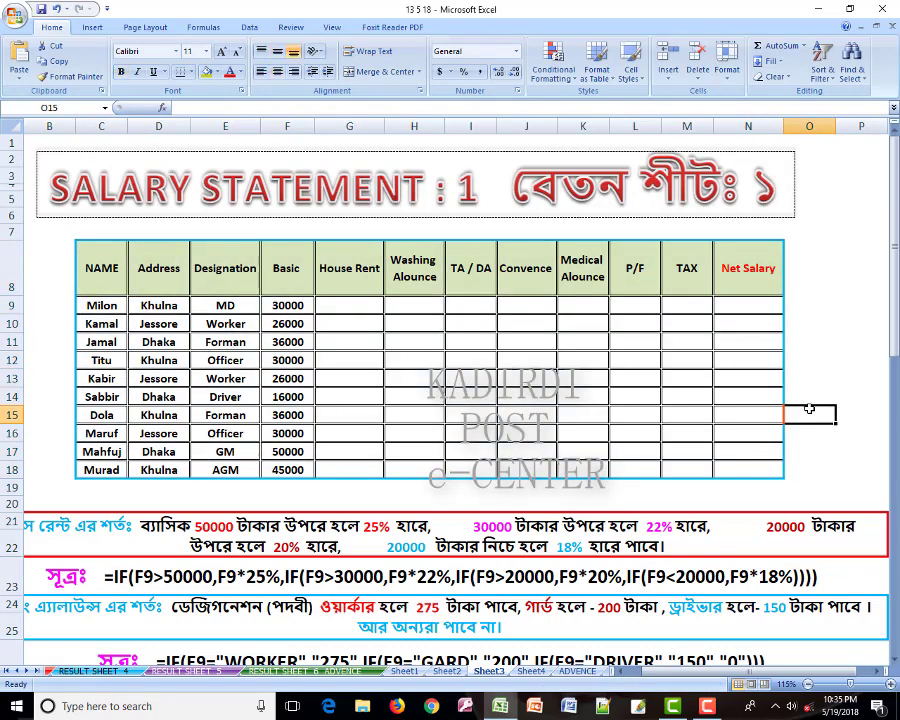
pyautogui.click(104, 272)
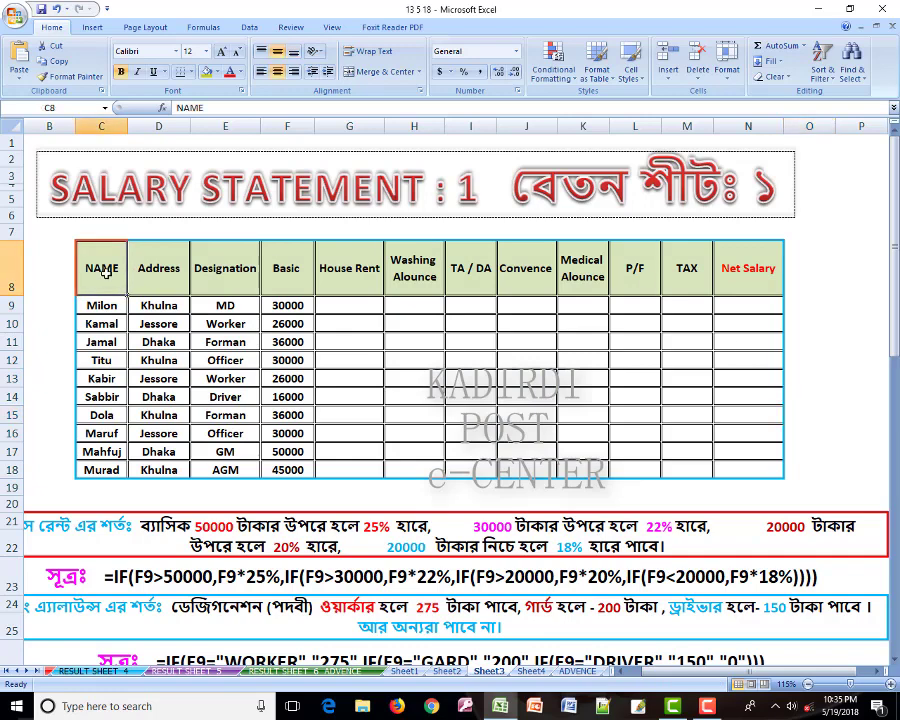
pyautogui.click(152, 270)
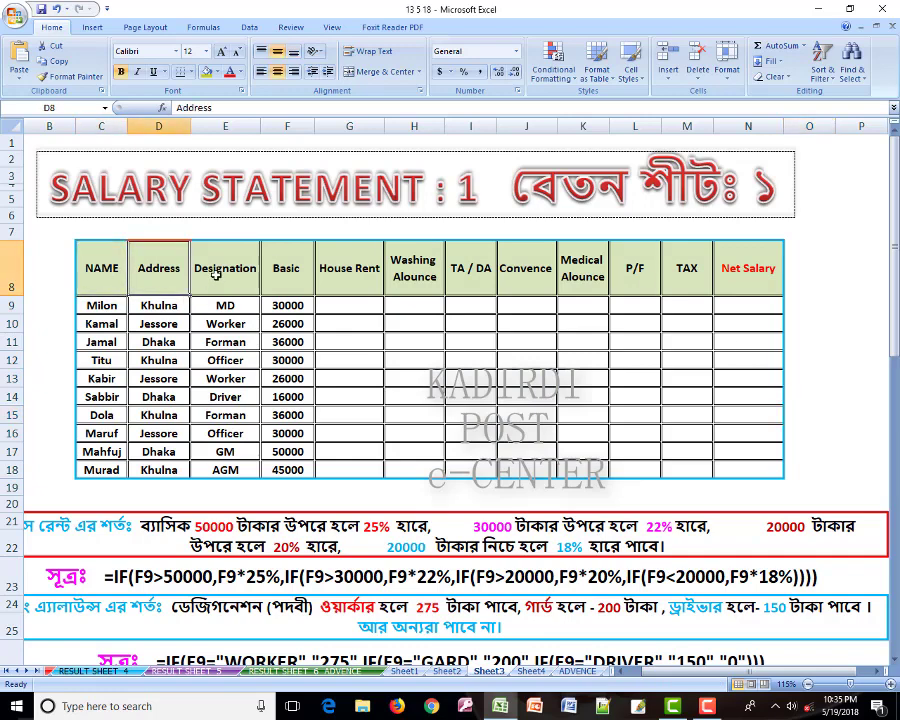
pyautogui.click(198, 270)
pyautogui.click(287, 282)
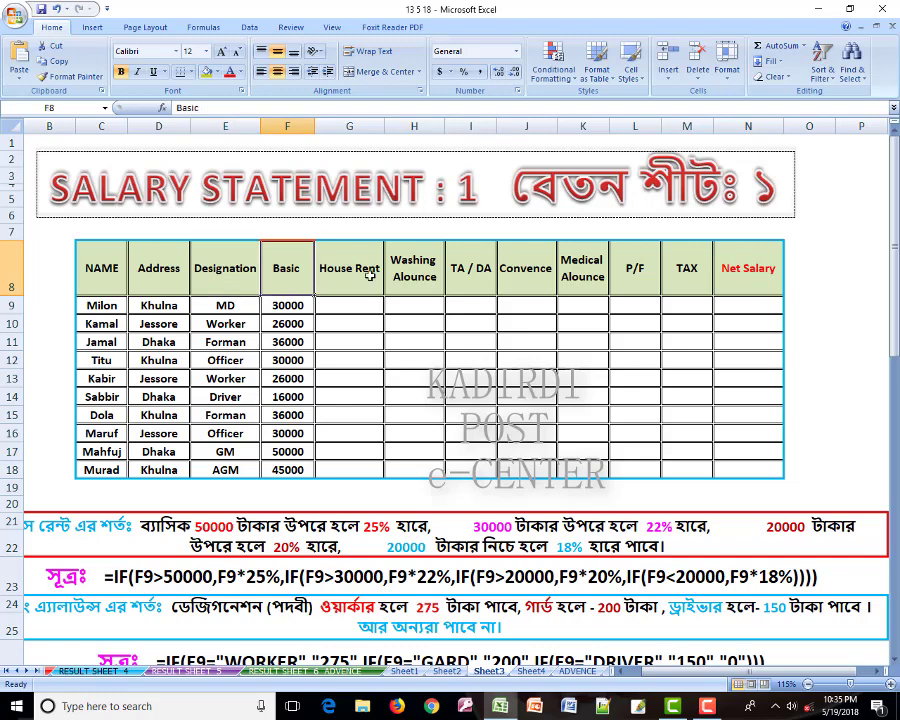
pyautogui.click(370, 268)
pyautogui.click(425, 288)
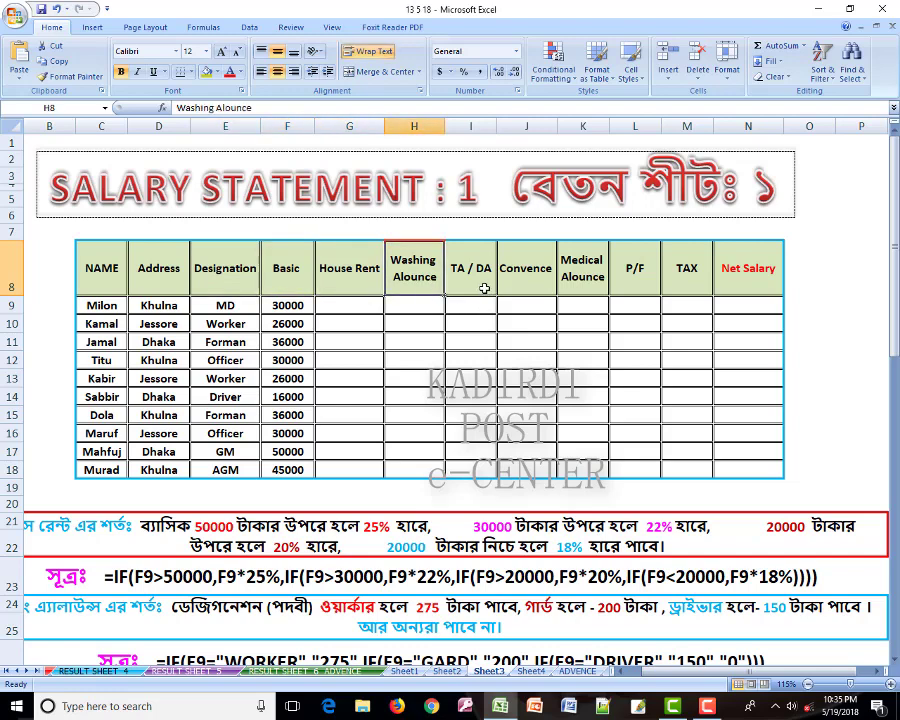
pyautogui.click(483, 285)
pyautogui.click(518, 286)
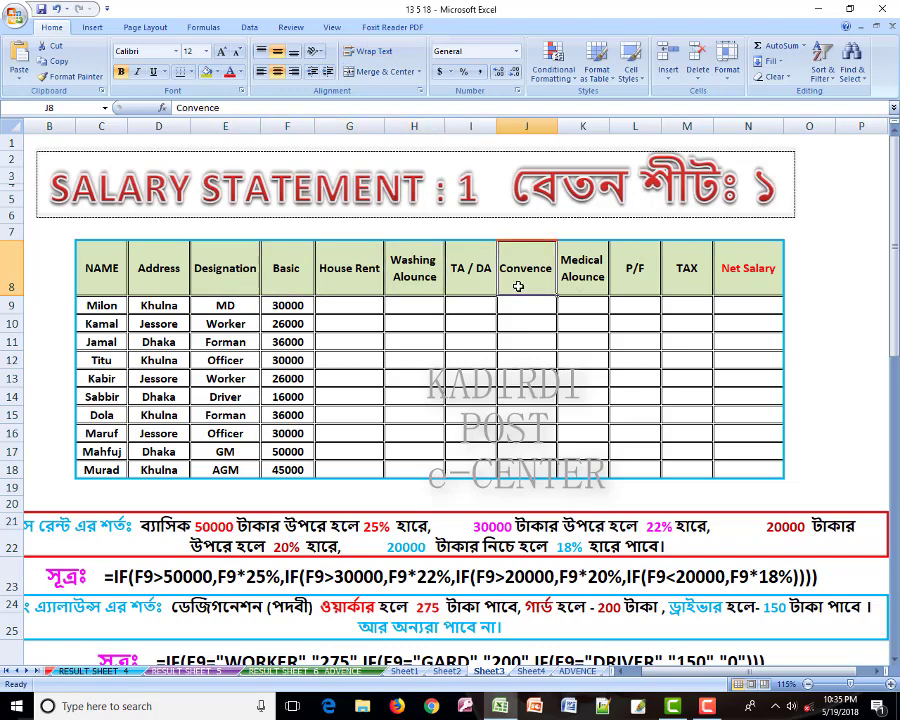
pyautogui.click(580, 283)
pyautogui.click(636, 287)
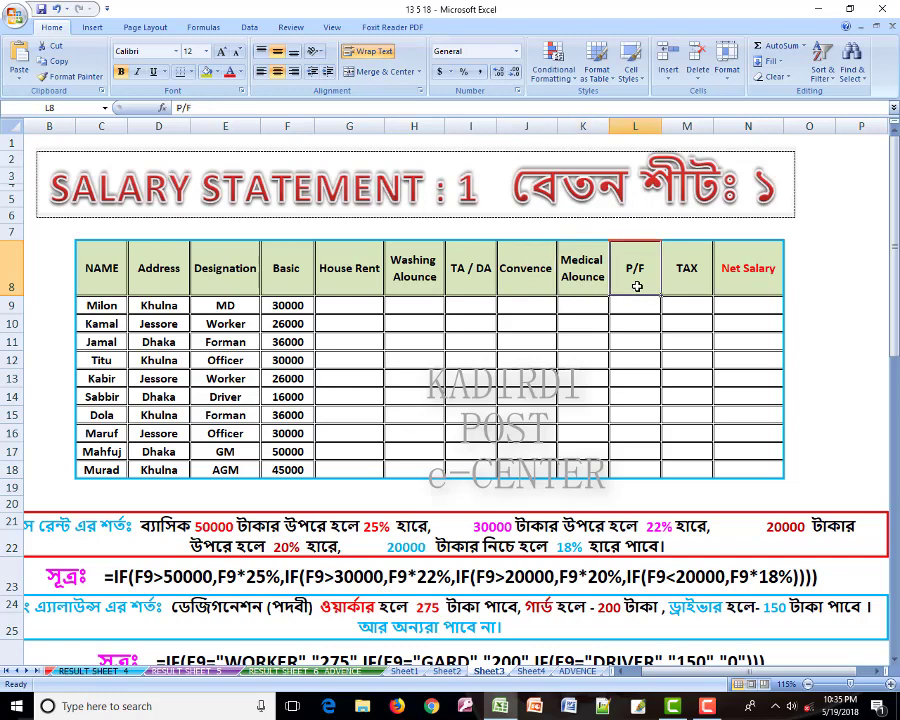
pyautogui.click(688, 289)
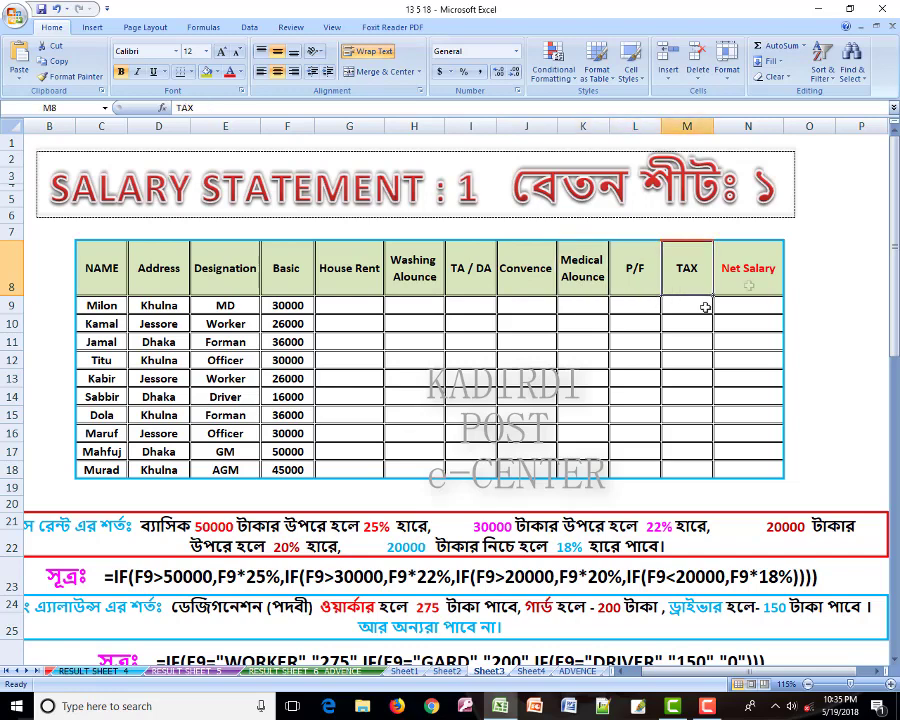
pyautogui.click(748, 286)
pyautogui.click(810, 306)
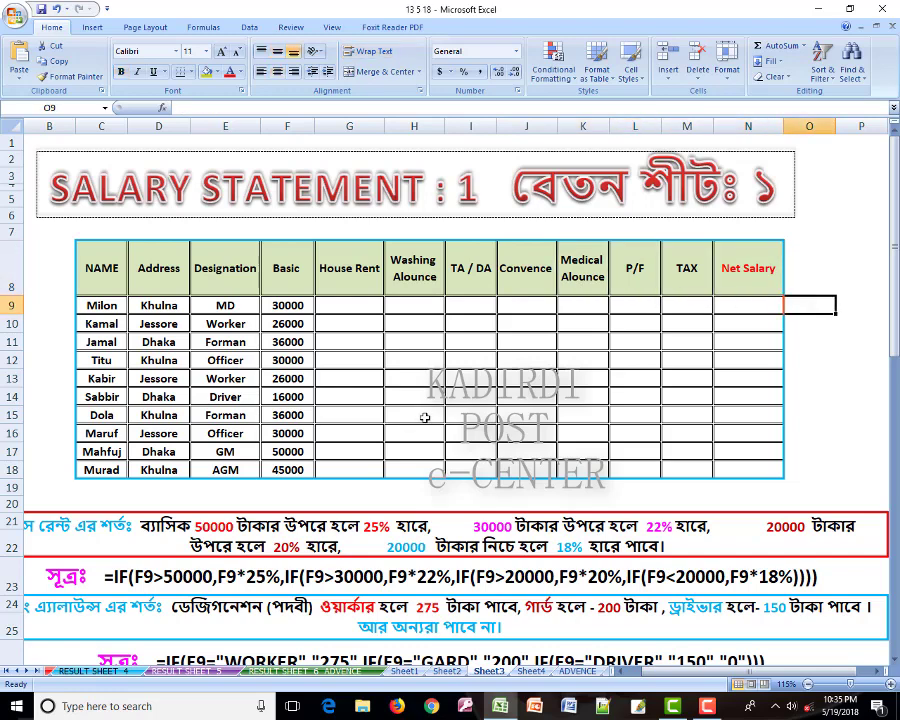
pyautogui.scroll(-1, 424, 417)
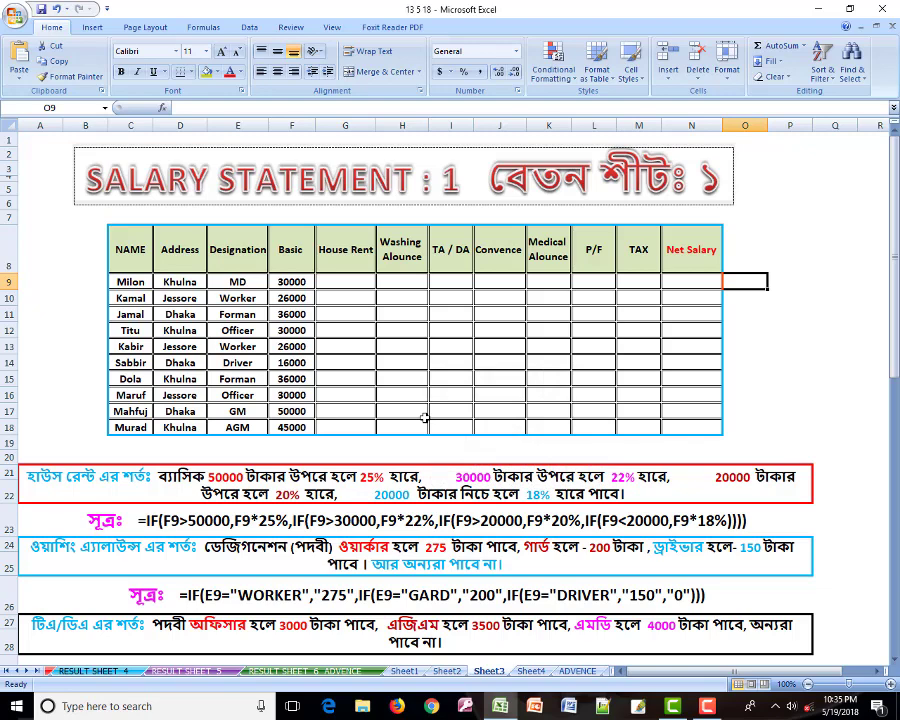
pyautogui.scroll(-1, 424, 417)
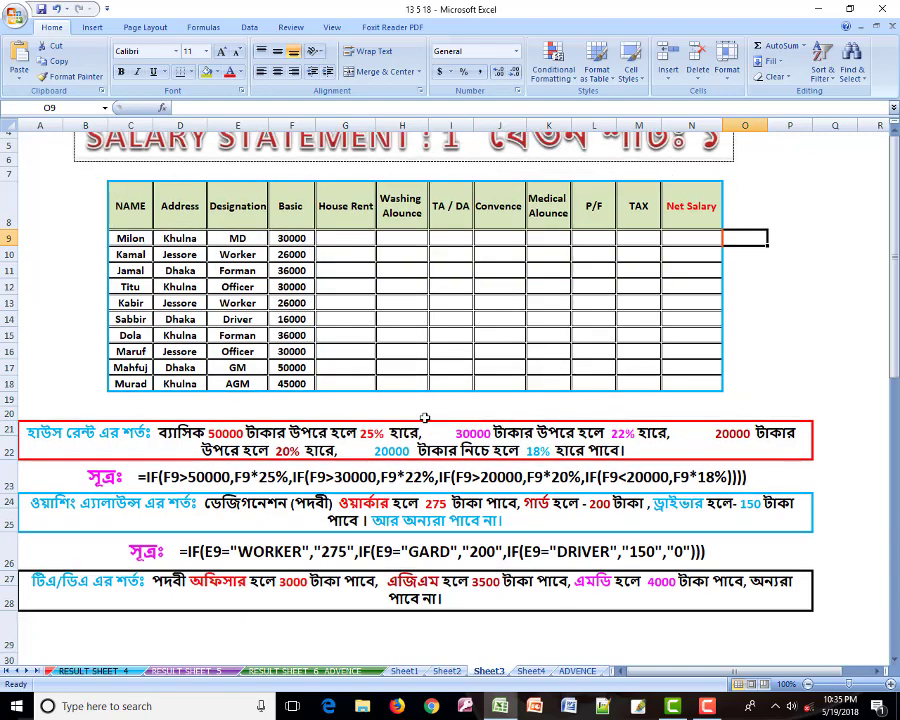
pyautogui.click(300, 207)
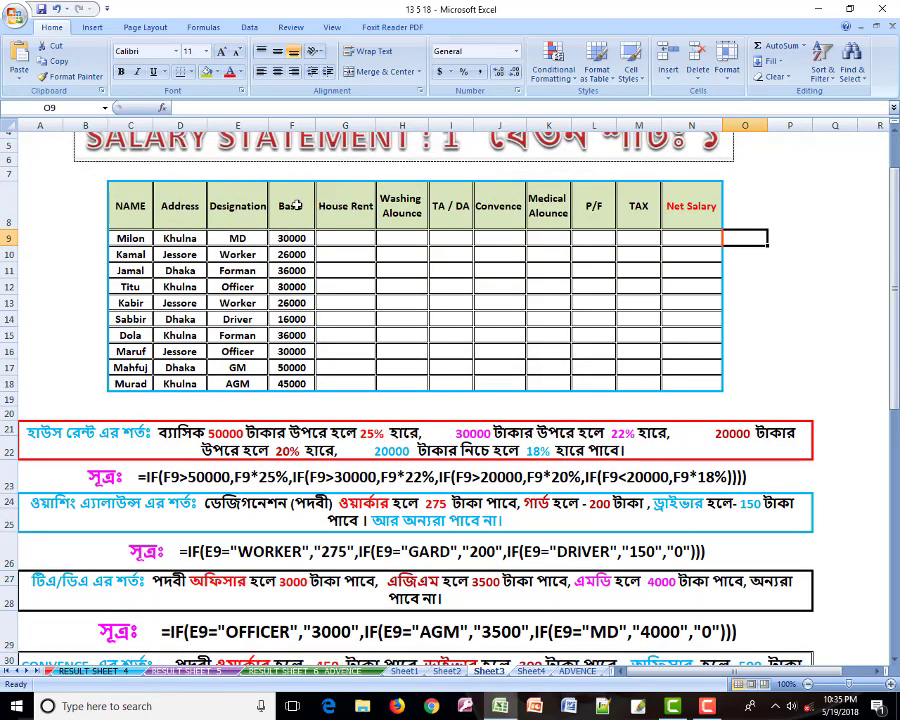
pyautogui.moveTo(327, 236)
pyautogui.mouseDown()
pyautogui.moveTo(647, 378)
pyautogui.moveTo(677, 377)
pyautogui.mouseUp()
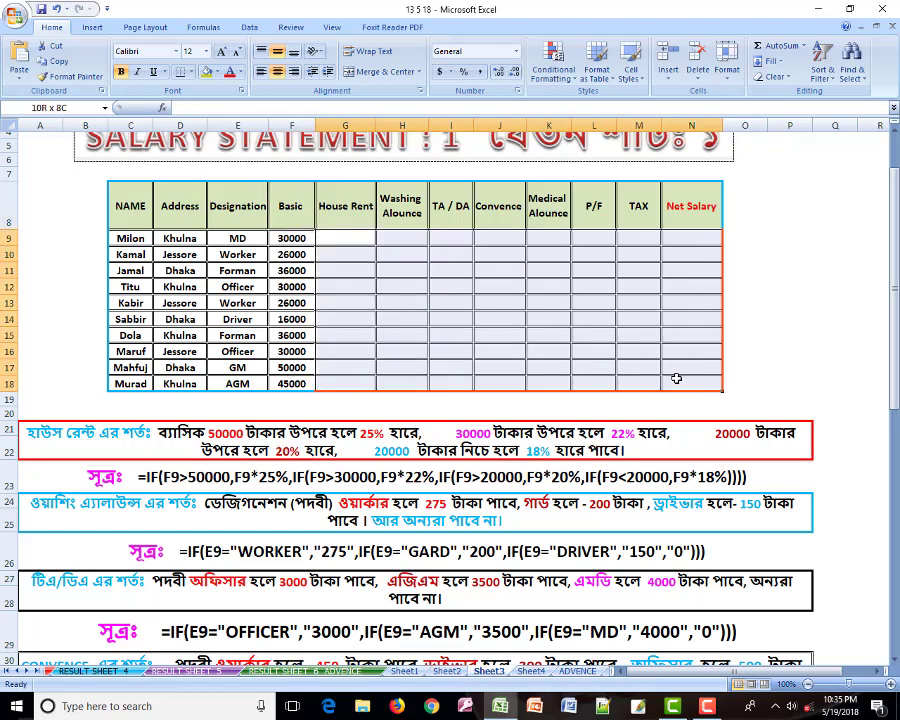
pyautogui.click(346, 240)
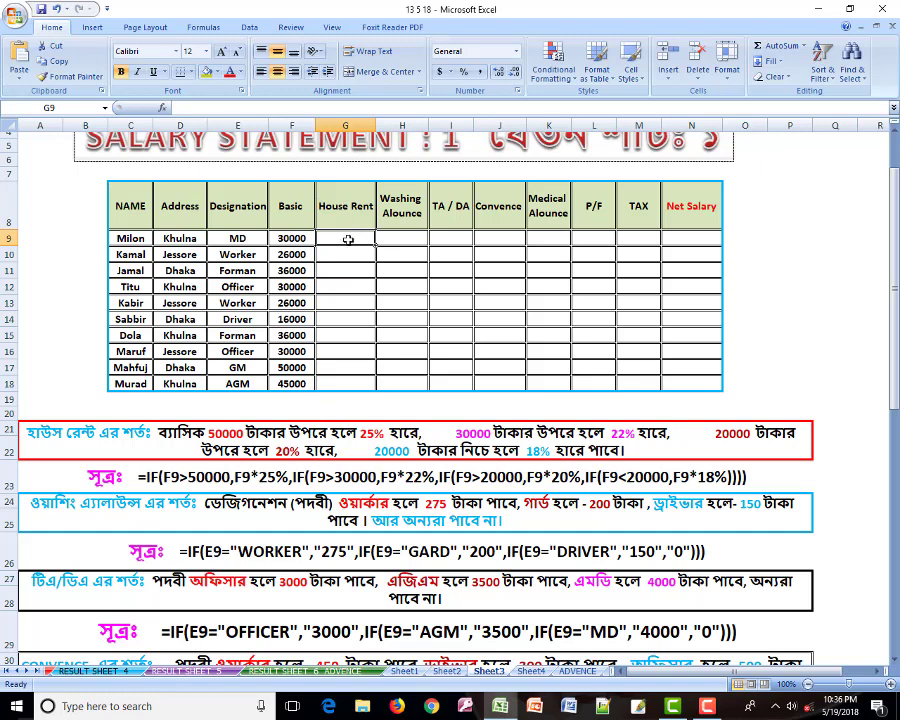
pyautogui.click(68, 440)
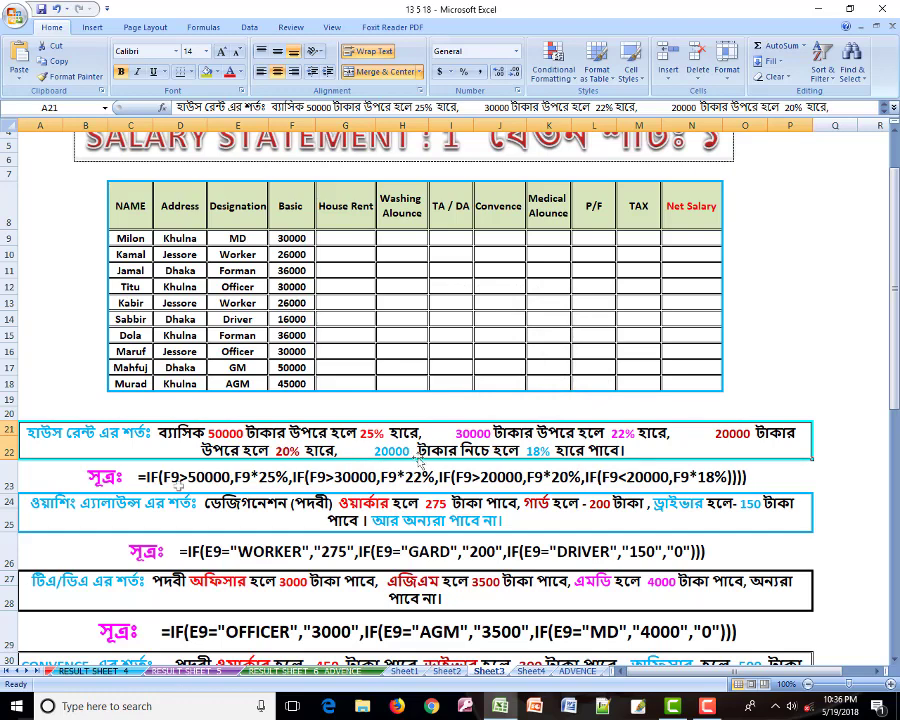
pyautogui.click(145, 487)
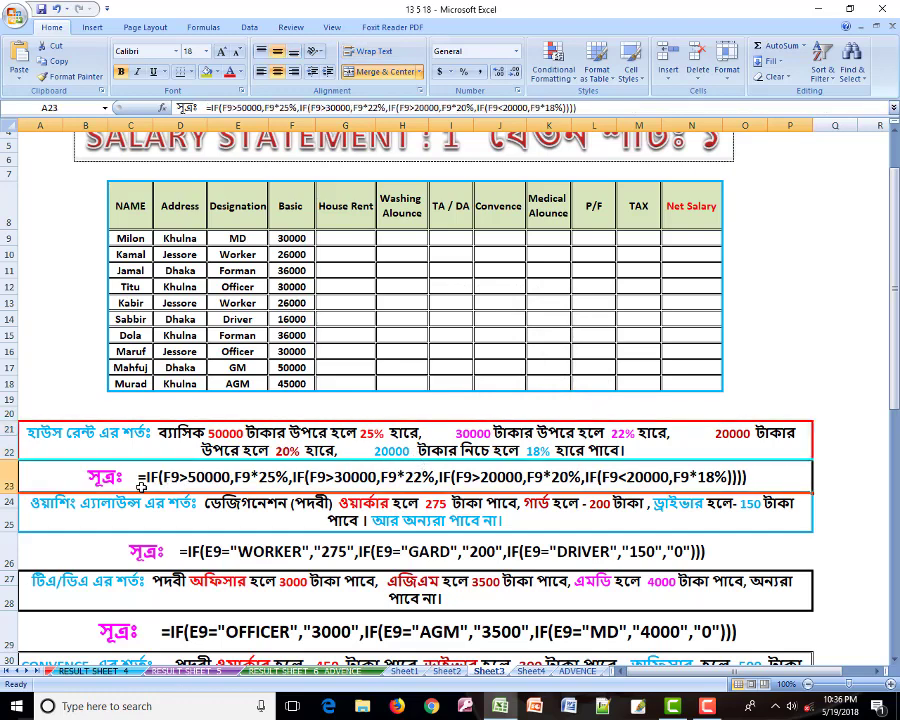
pyautogui.click(355, 240)
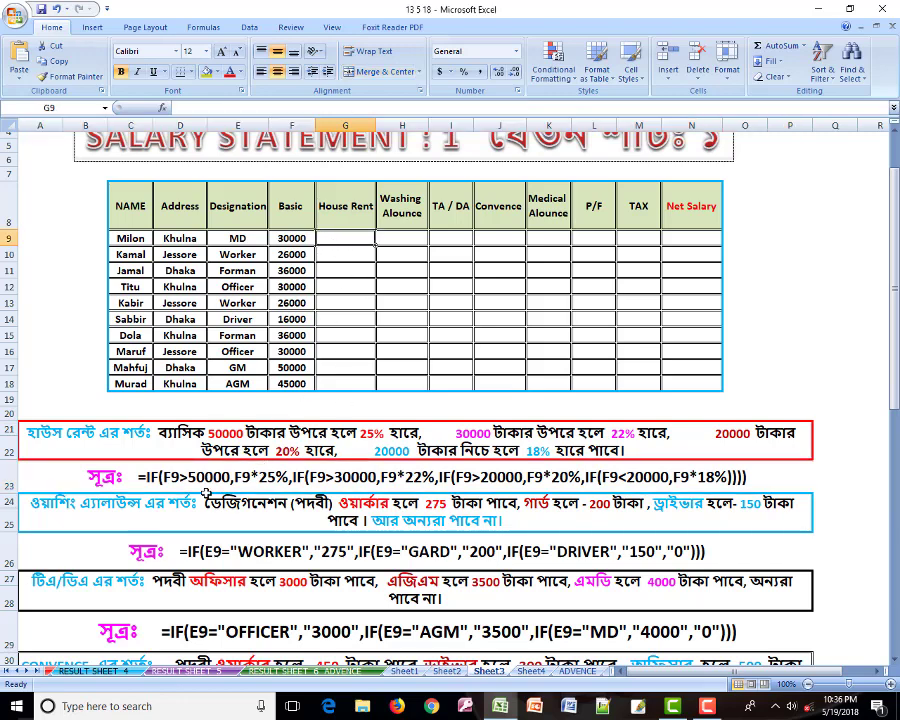
pyautogui.click(172, 481)
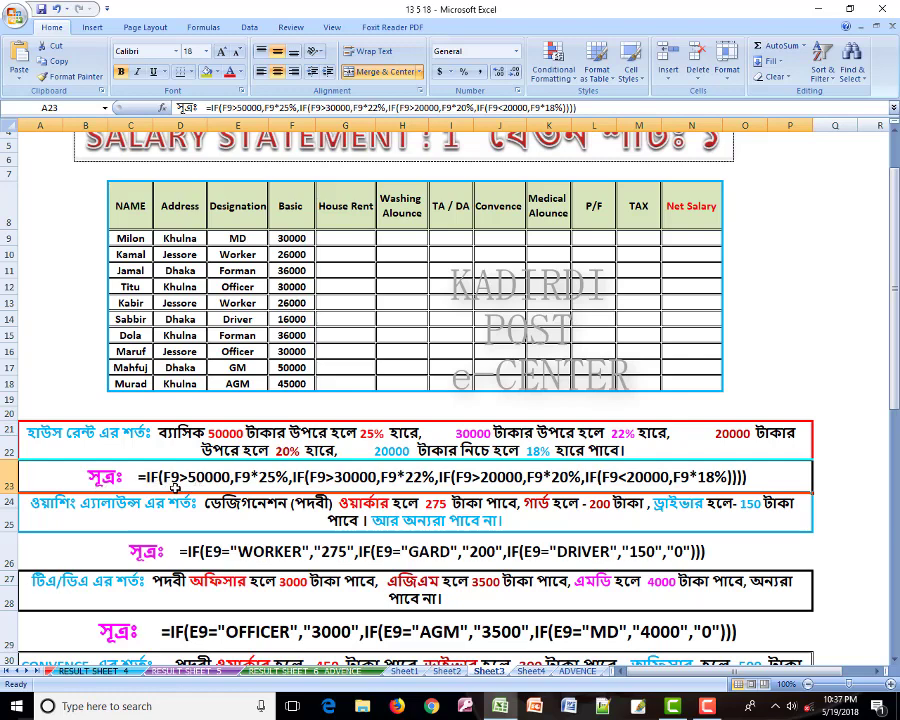
pyautogui.click(297, 240)
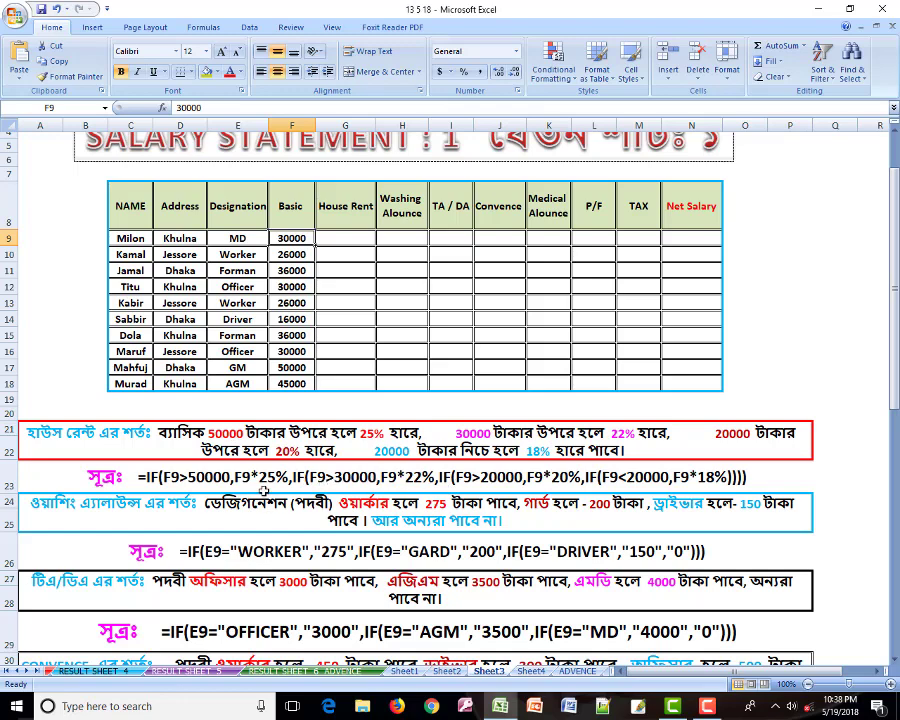
# Copy the nested IF House Rent formula text in A23, from IF to the end
pyautogui.doubleClick(273, 483)
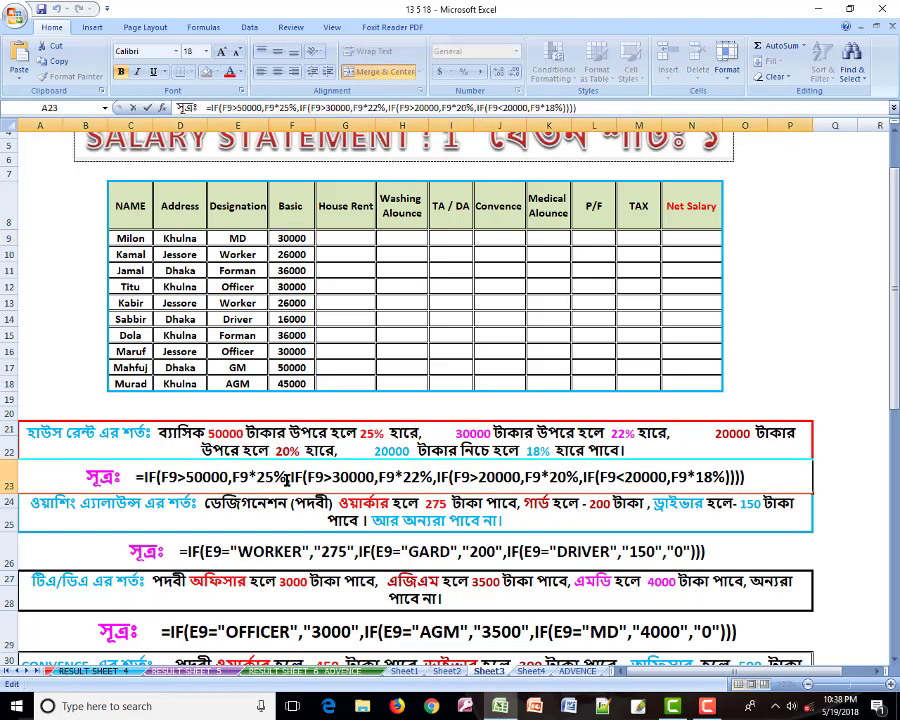
pyautogui.moveTo(290, 480); pyautogui.dragTo(136, 478)
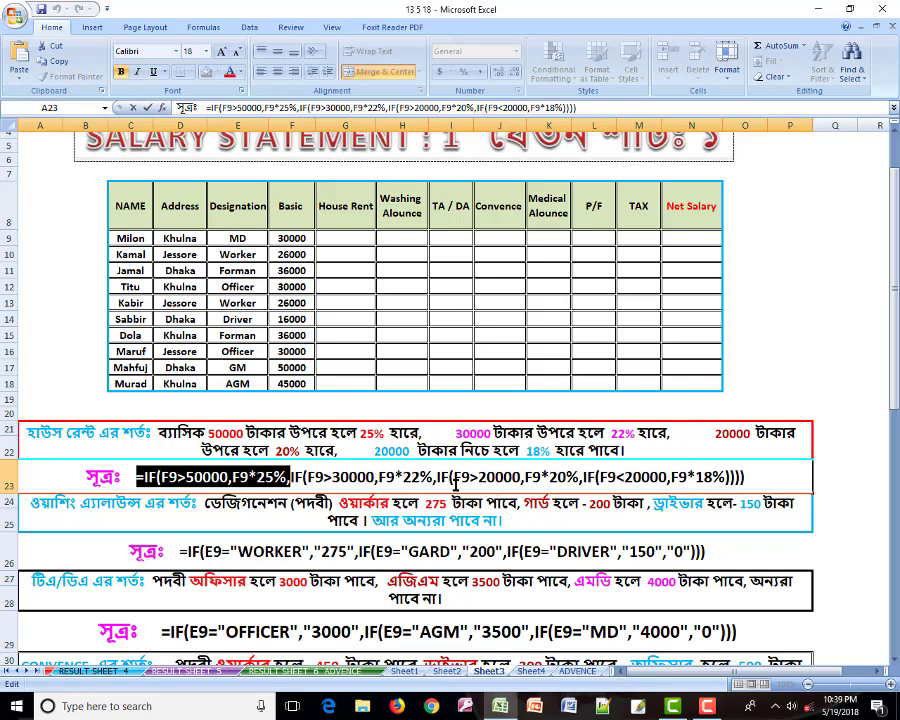
pyautogui.click(158, 482)
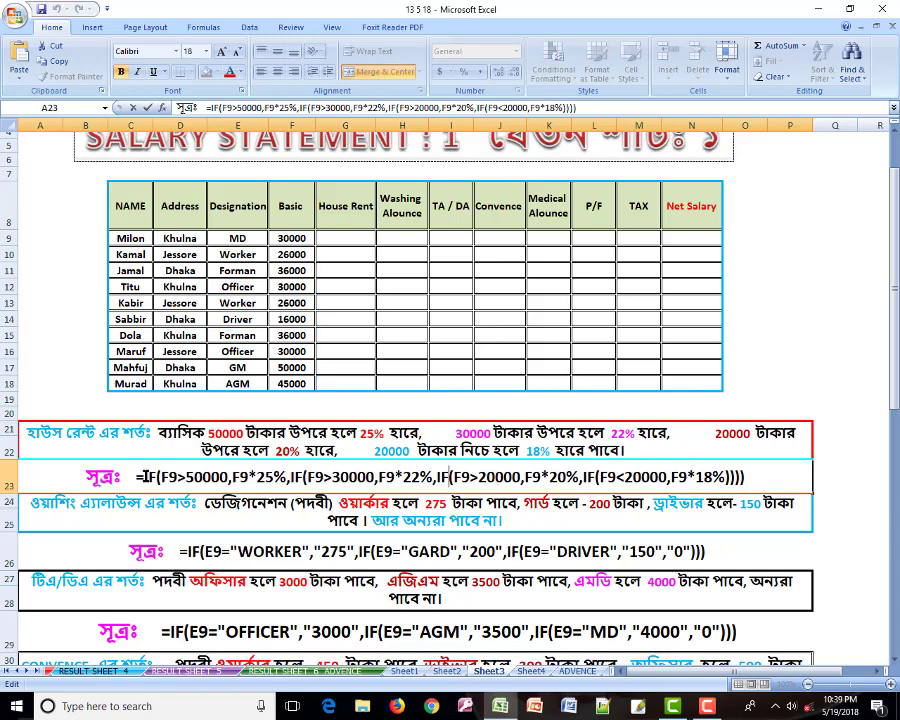
pyautogui.moveTo(143, 477); pyautogui.dragTo(746, 480)
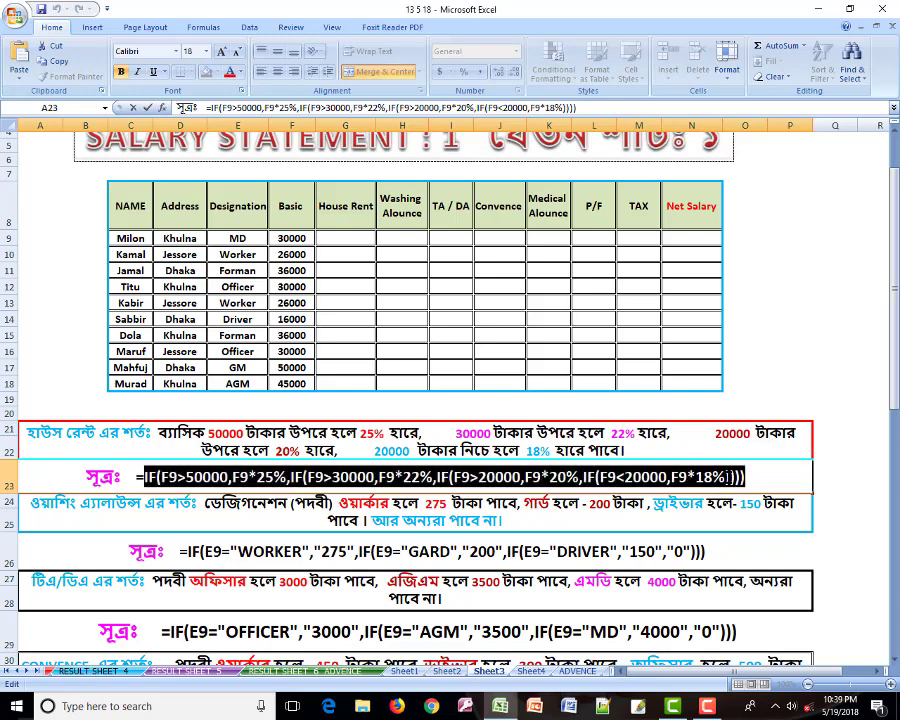
pyautogui.rightClick(728, 478)
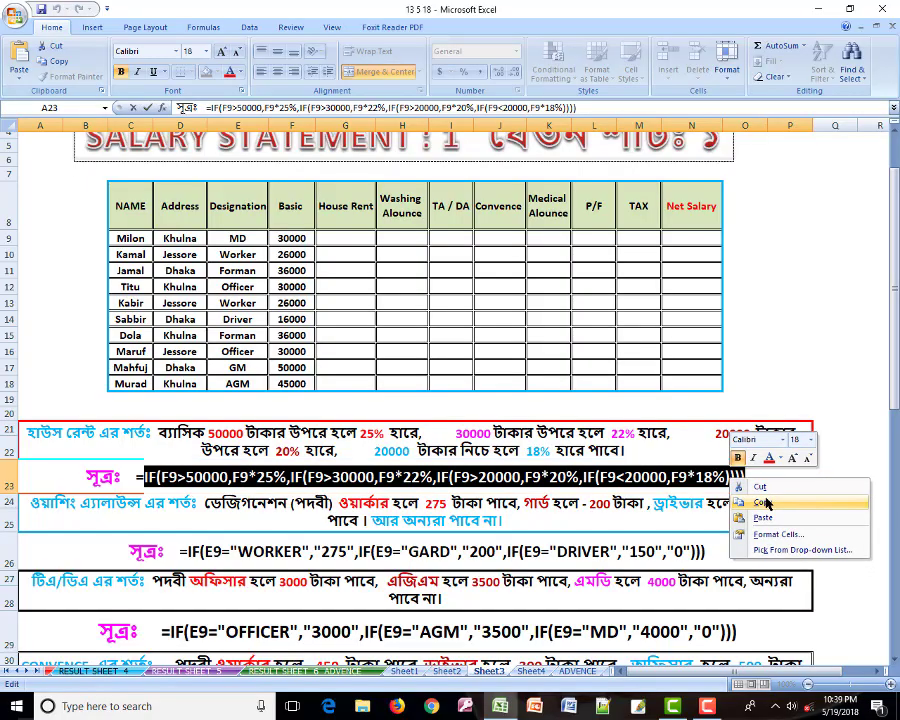
pyautogui.click(766, 503)
# Enter the copied tiered House Rent IF formula in G9
pyautogui.click(349, 239)
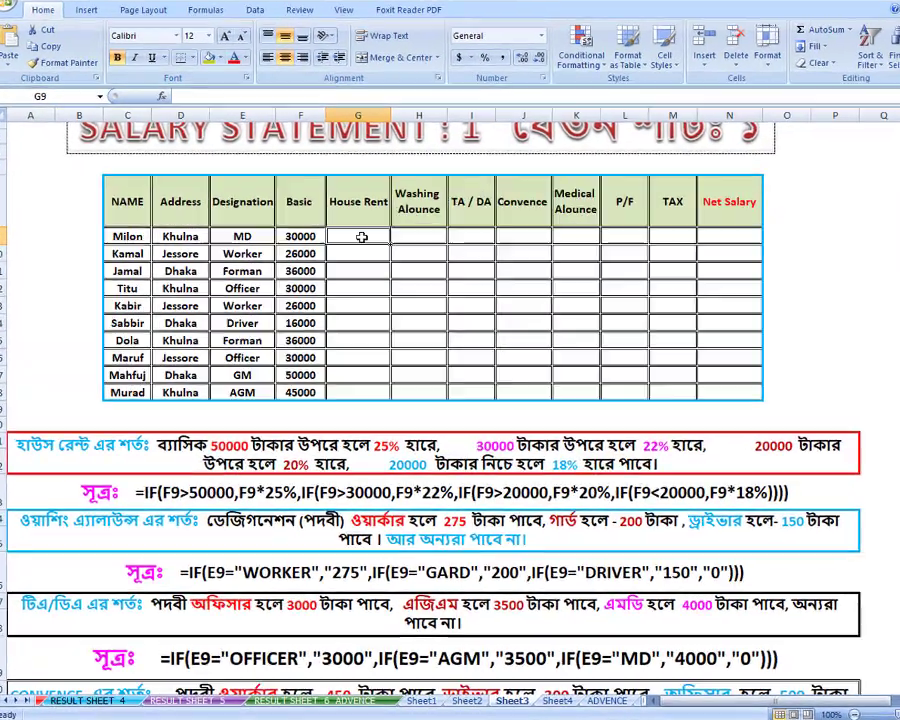
pyautogui.write('=')
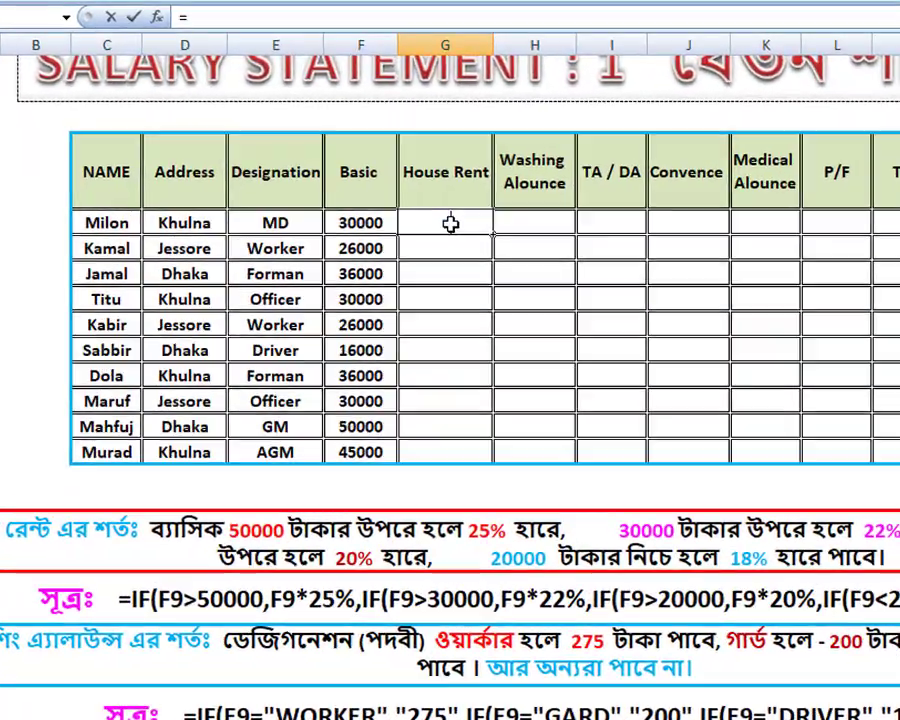
pyautogui.hotkey('ctrl', 'v')
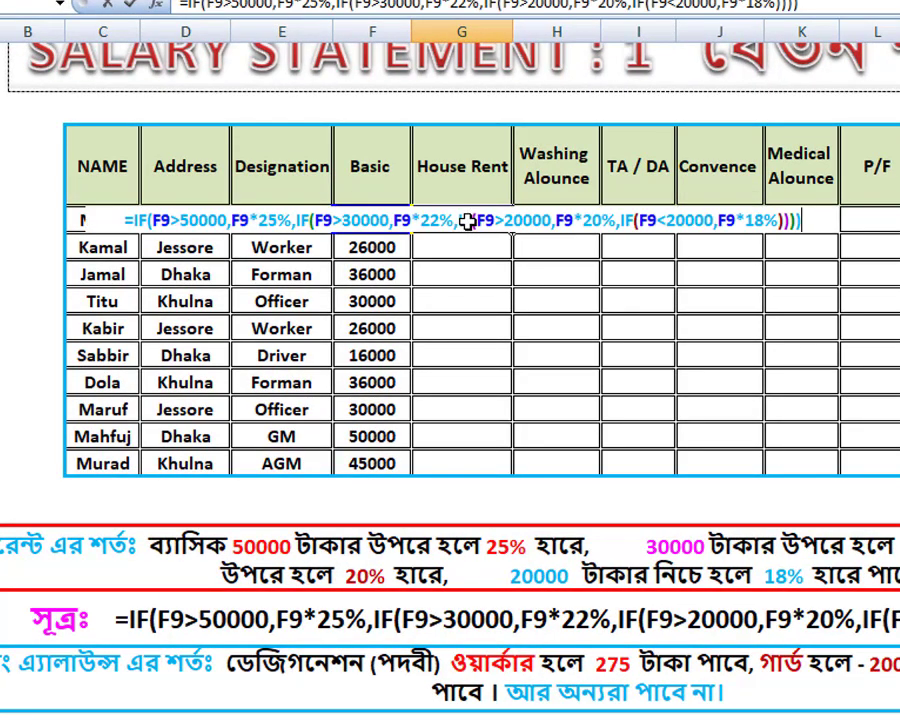
pyautogui.press('Return')
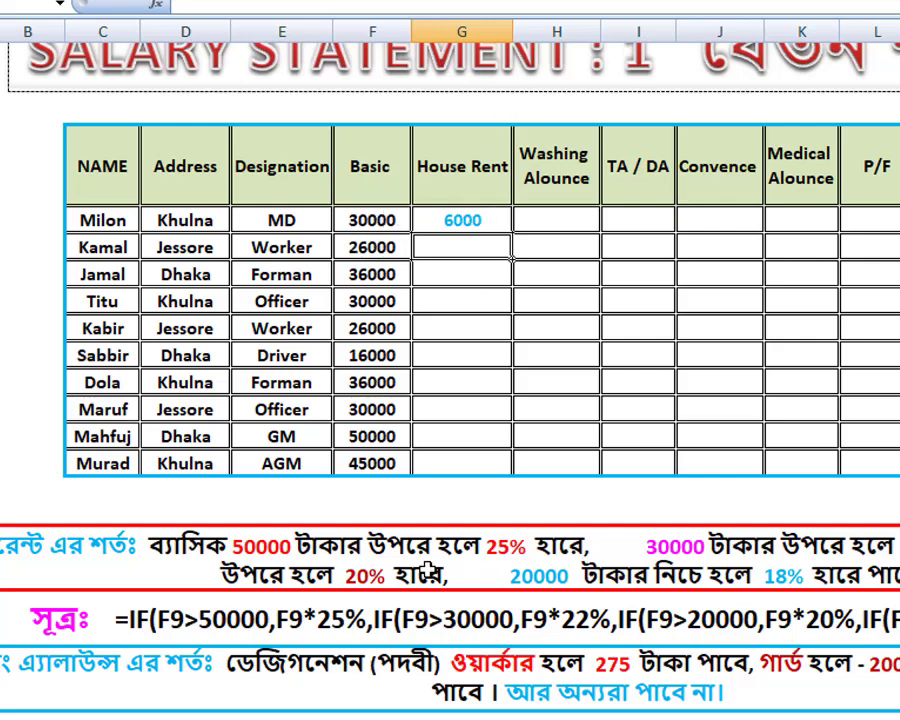
pyautogui.click(410, 570)
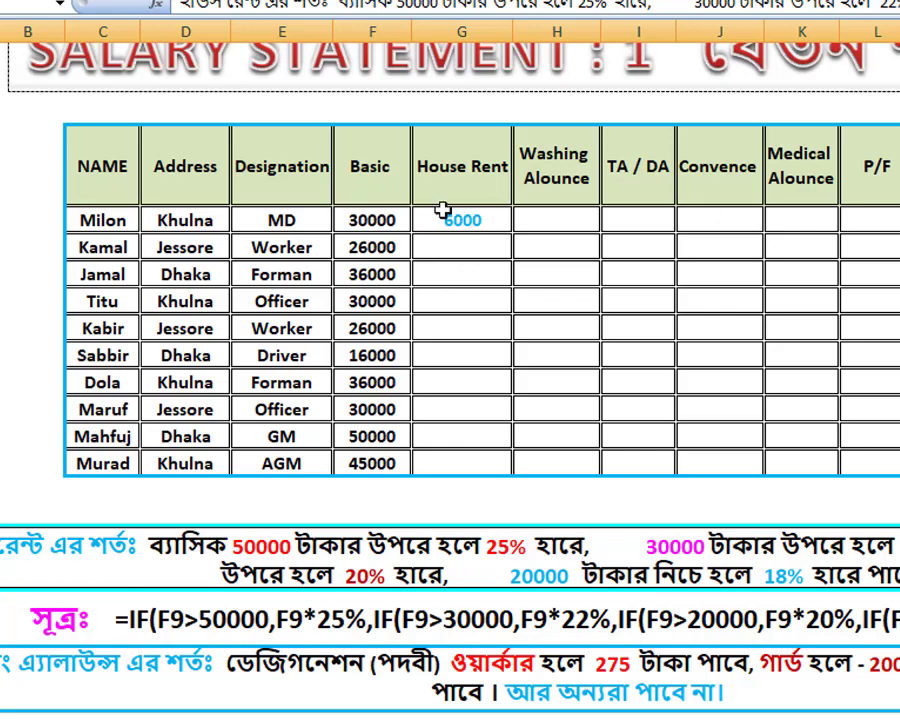
# Fill the House Rent formula from G9 down to G18
pyautogui.click(500, 223)
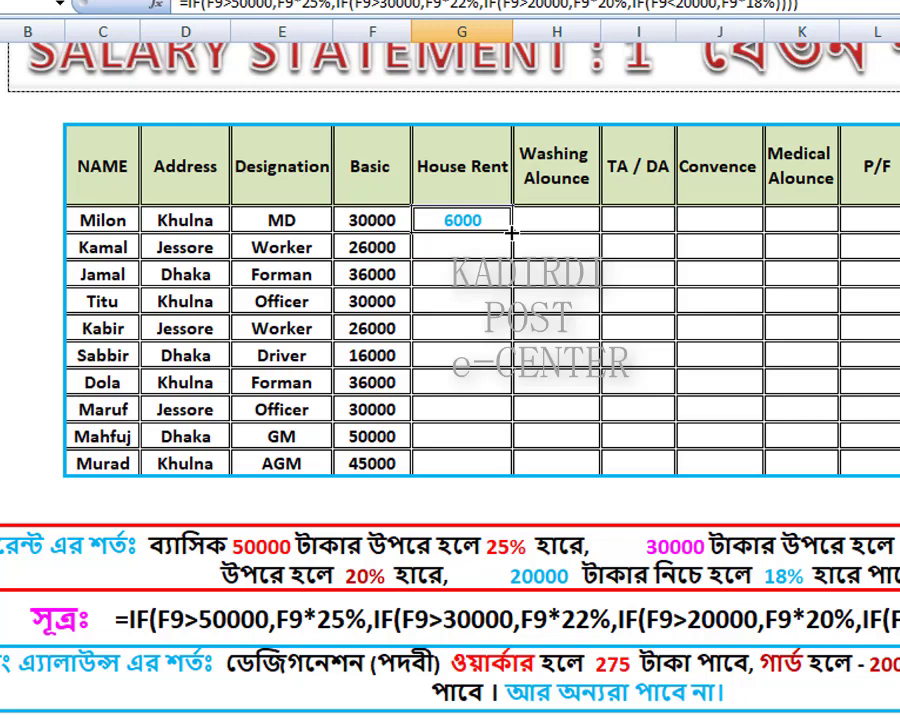
pyautogui.moveTo(511, 233); pyautogui.dragTo(516, 468)
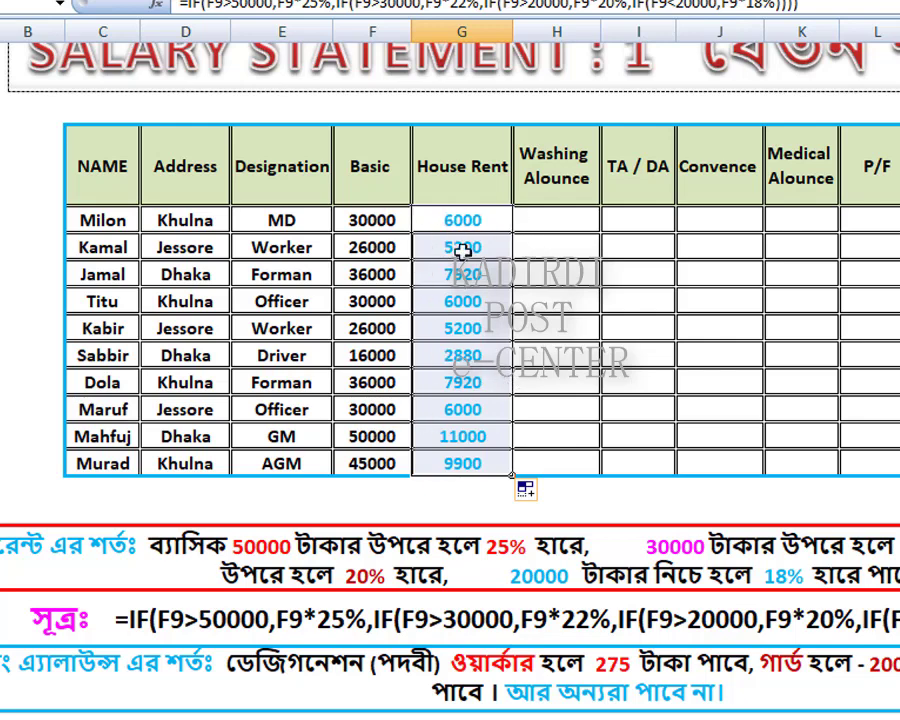
pyautogui.click(533, 221)
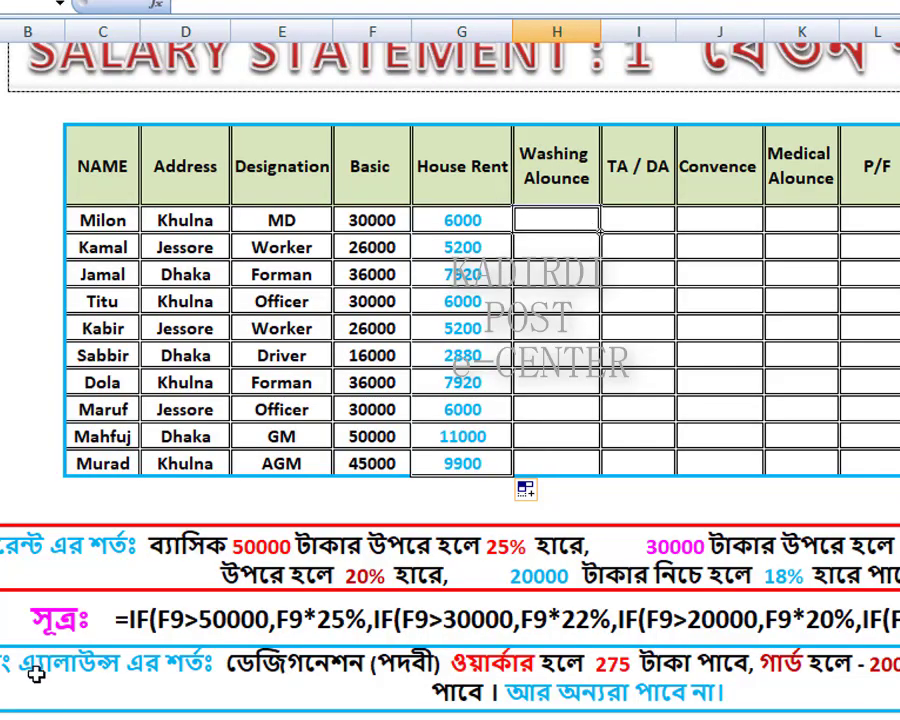
pyautogui.click(108, 514)
pyautogui.scroll(-2, 108, 514)
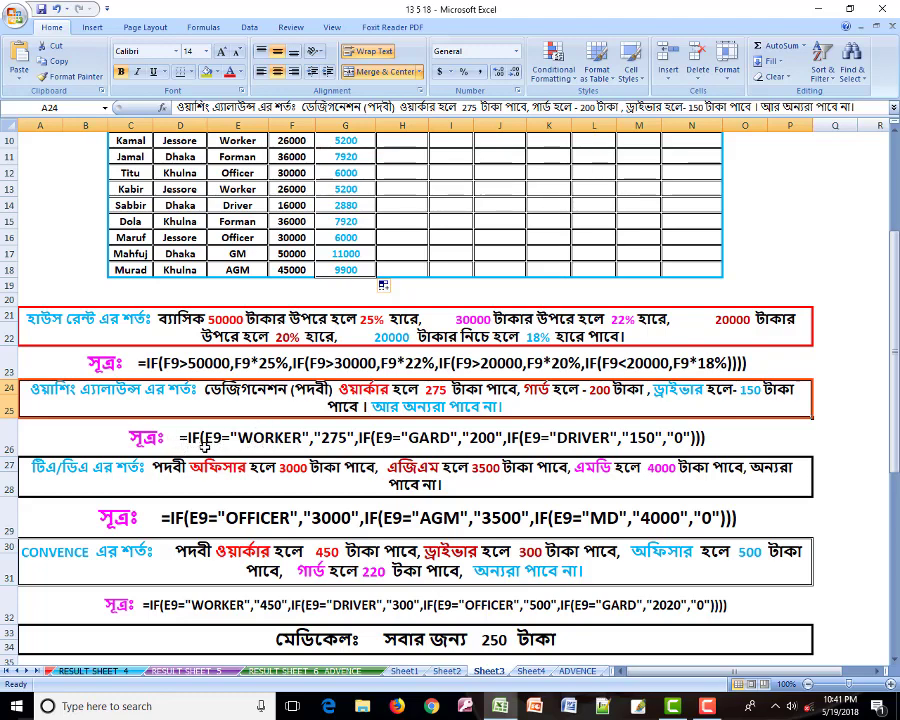
pyautogui.scroll(3, 220, 440)
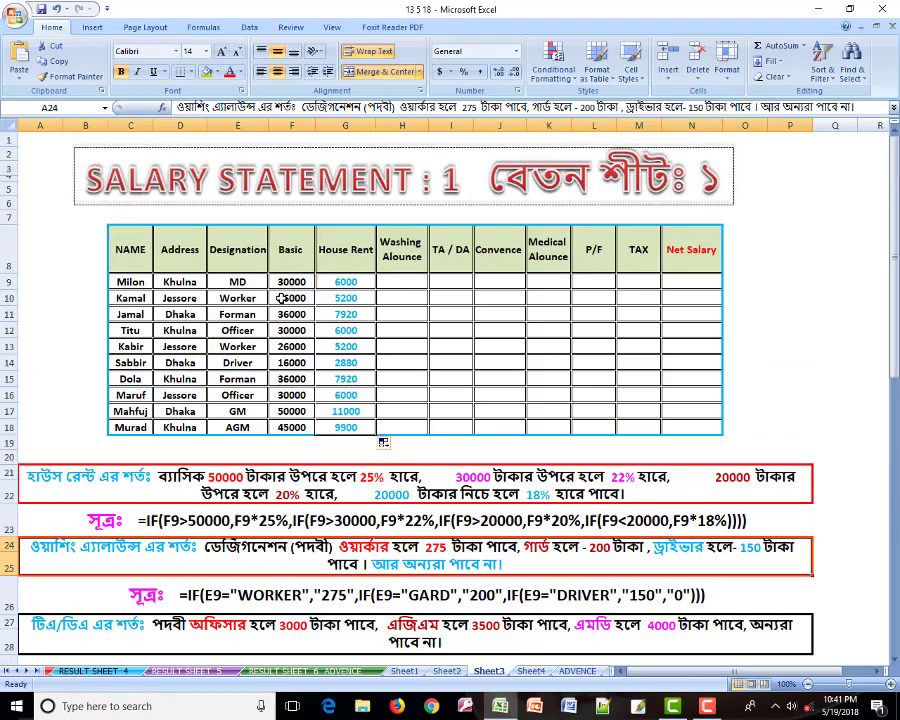
pyautogui.click(242, 245)
pyautogui.press('Down')
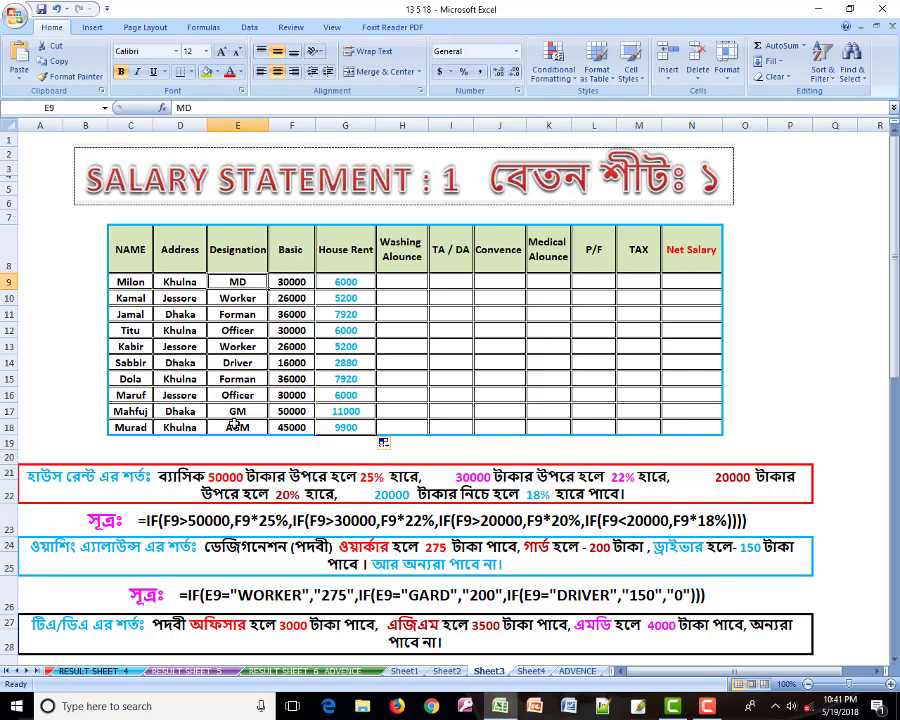
pyautogui.scroll(-1, 233, 424)
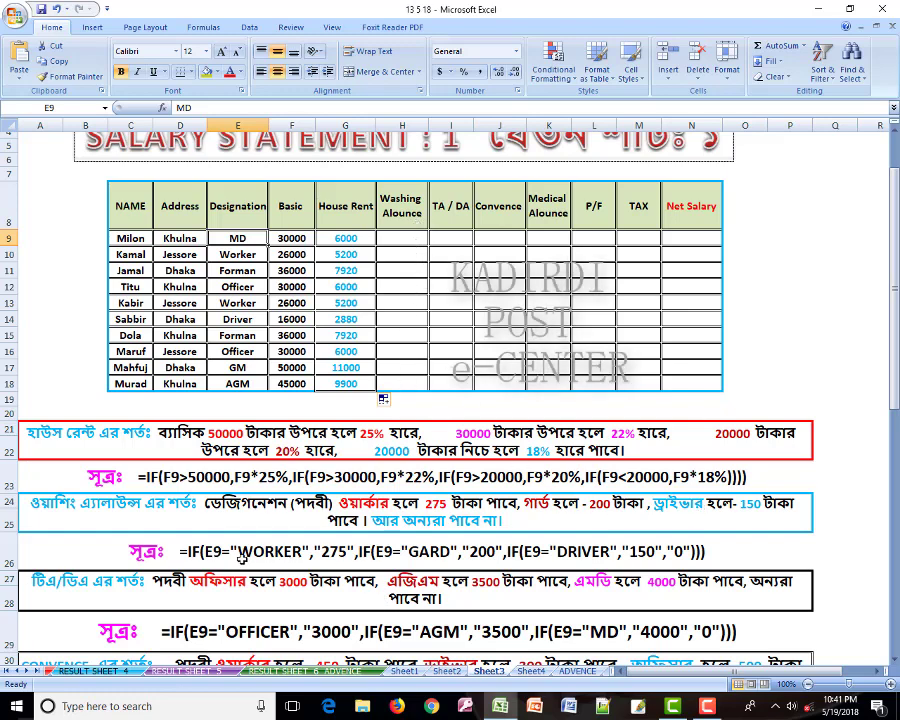
# Copy the washing allowance IF formula text from A26 and enter it in H9
pyautogui.click(188, 551)
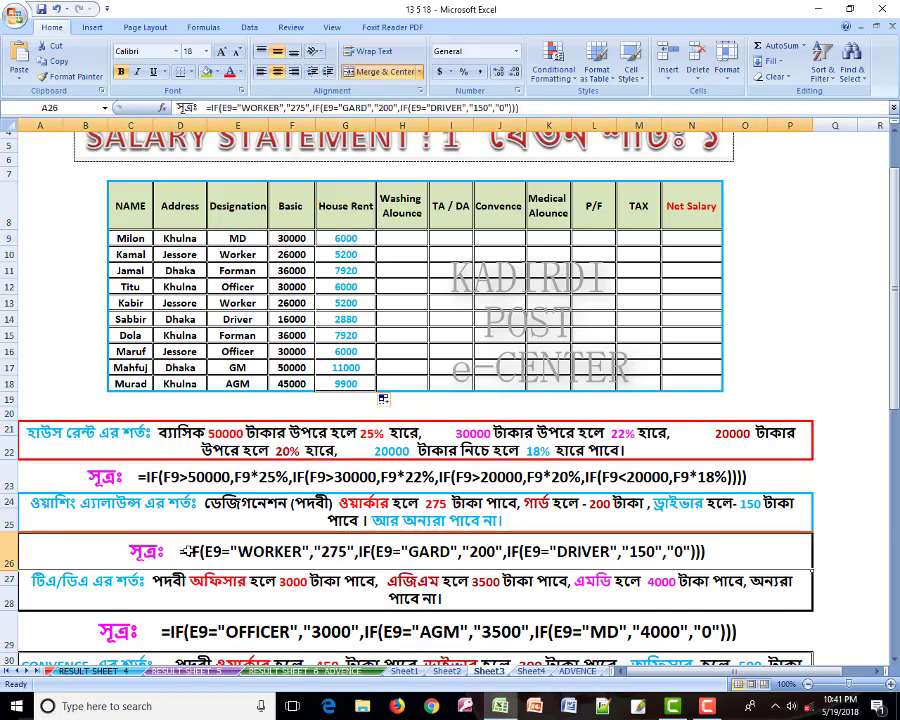
pyautogui.doubleClick(188, 551)
pyautogui.moveTo(188, 551); pyautogui.dragTo(706, 553)
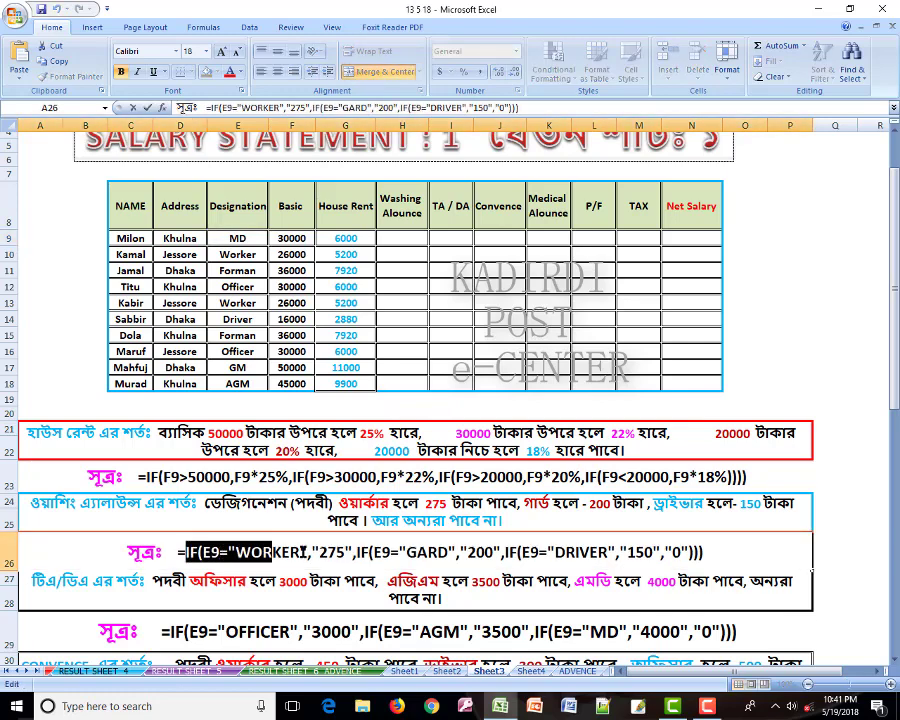
pyautogui.click(401, 240)
pyautogui.write('=')
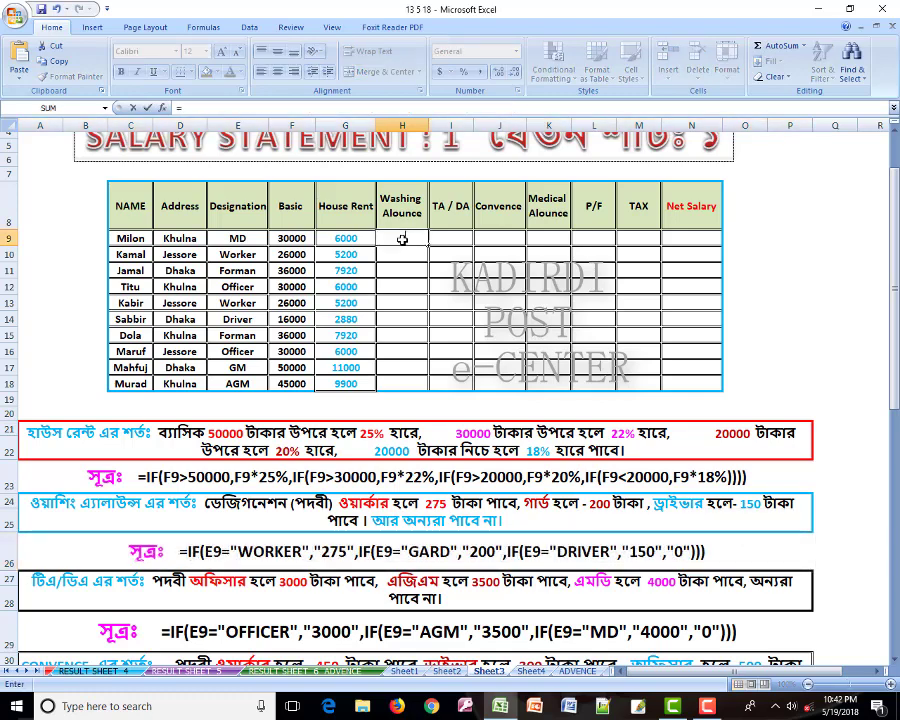
pyautogui.hotkey('ctrl', 'v')
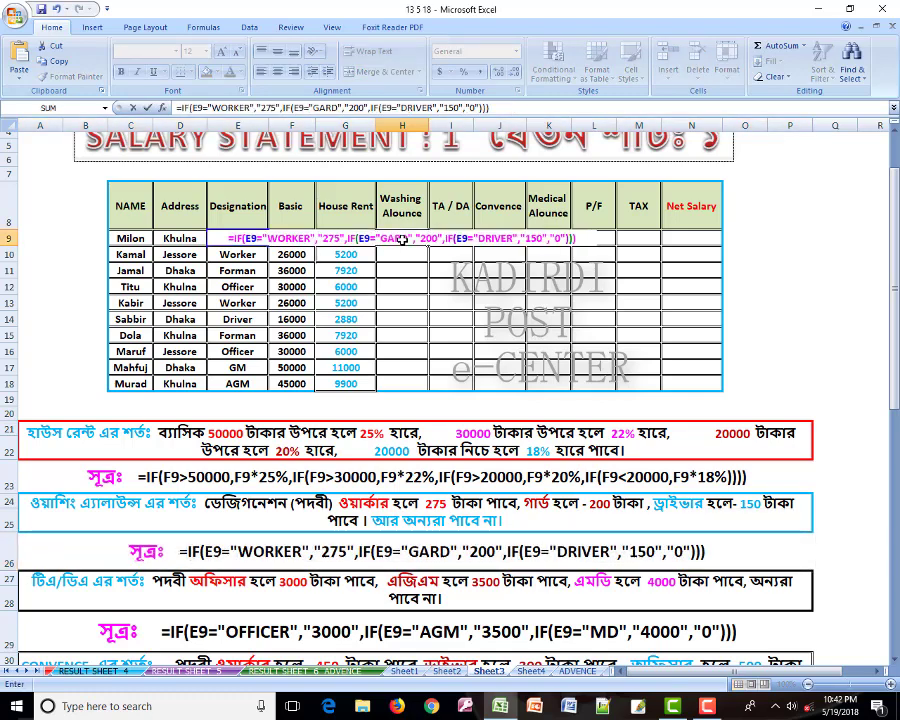
pyautogui.press('Return')
pyautogui.click(419, 240)
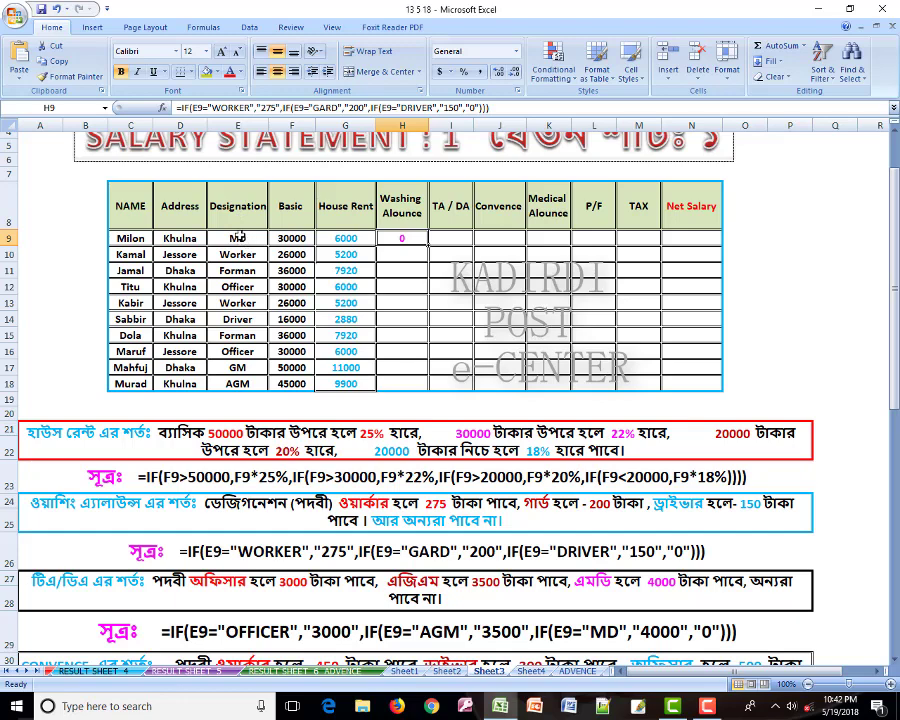
# Check that H9 returns 0 for the MD designation in E9
pyautogui.click(241, 240)
pyautogui.click(404, 238)
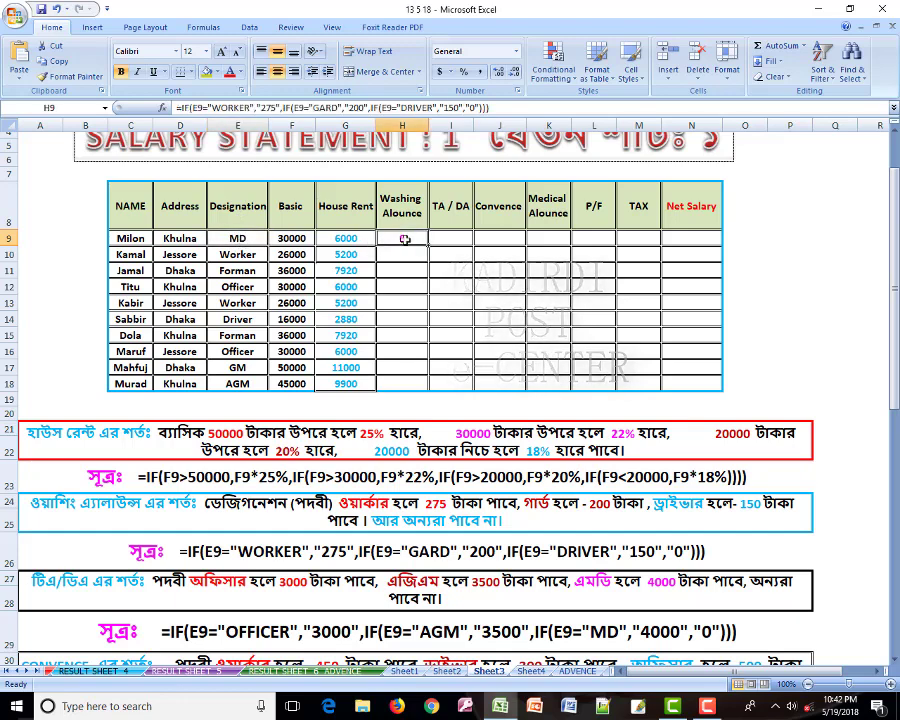
pyautogui.click(240, 237)
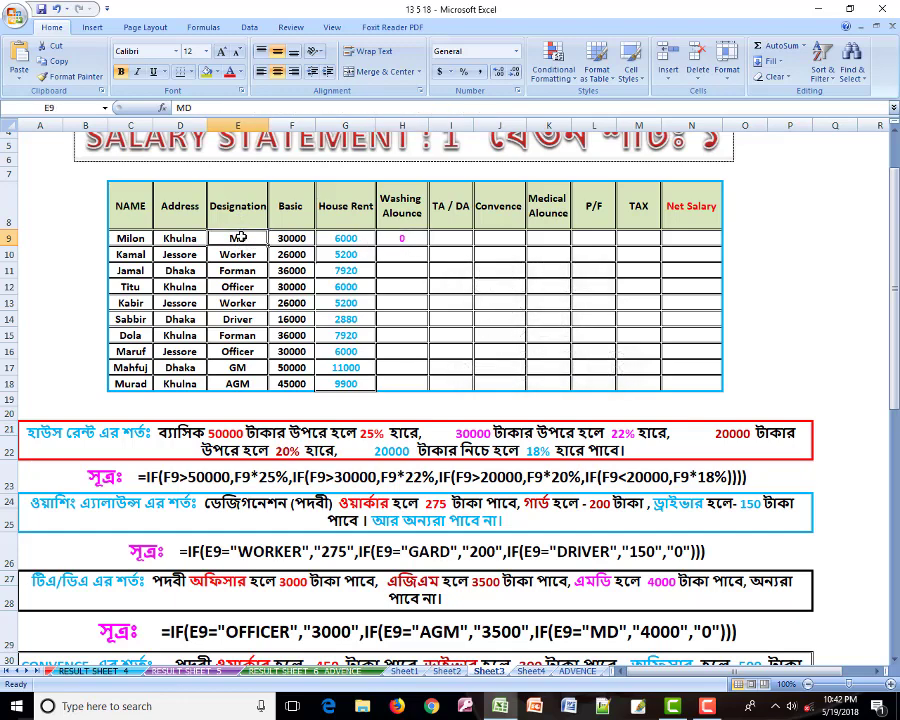
pyautogui.click(410, 237)
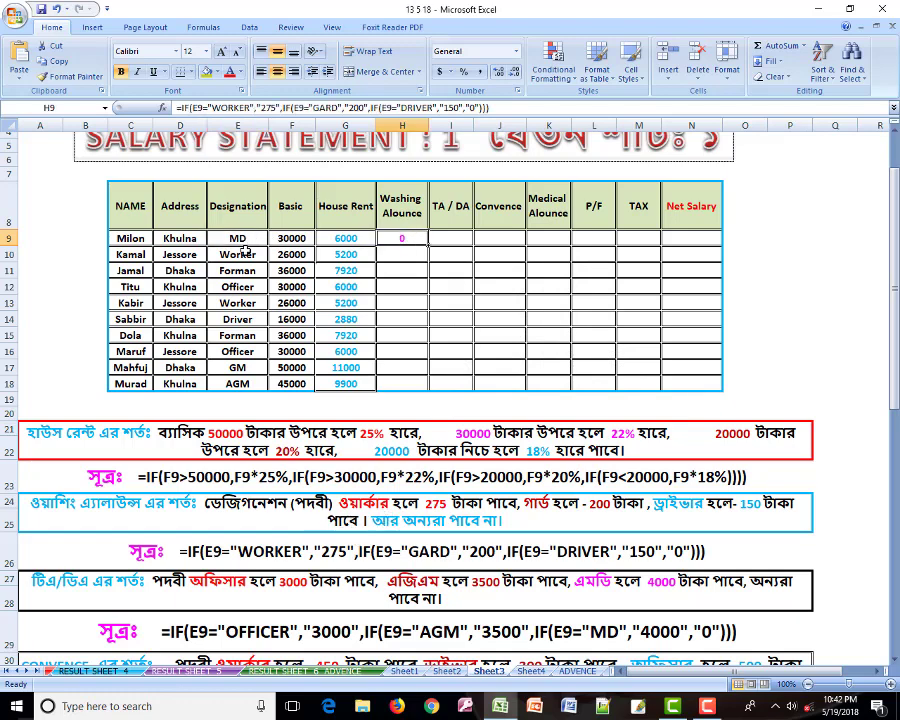
pyautogui.click(243, 238)
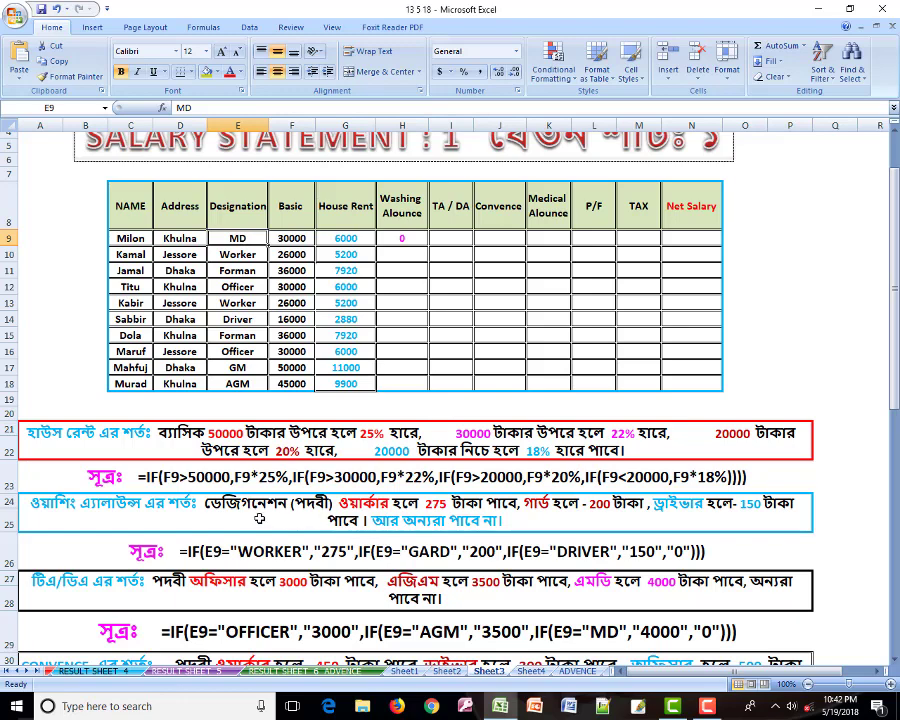
pyautogui.click(372, 502)
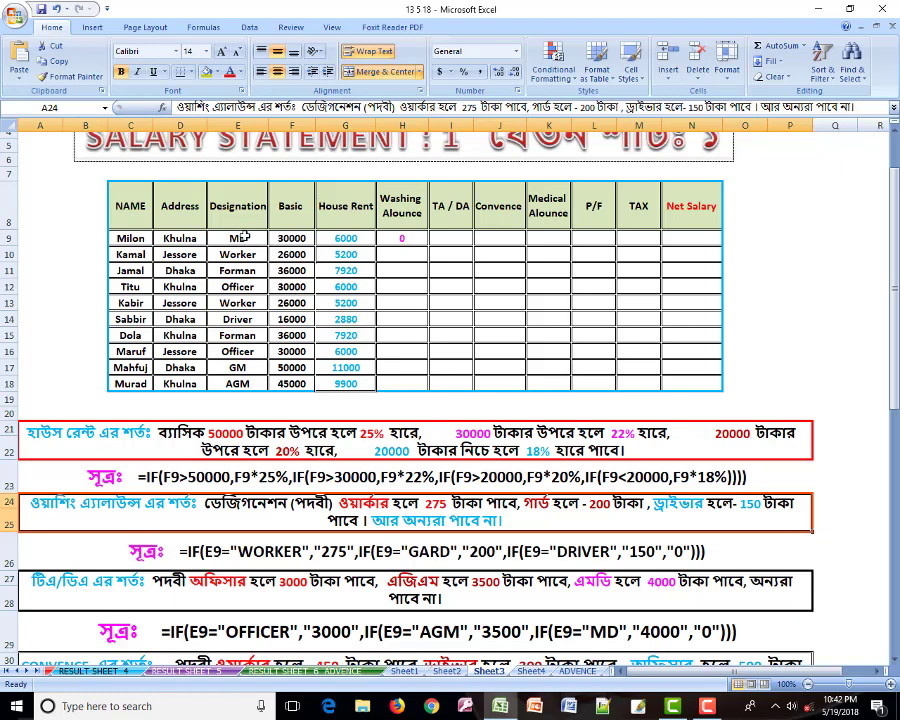
pyautogui.click(400, 237)
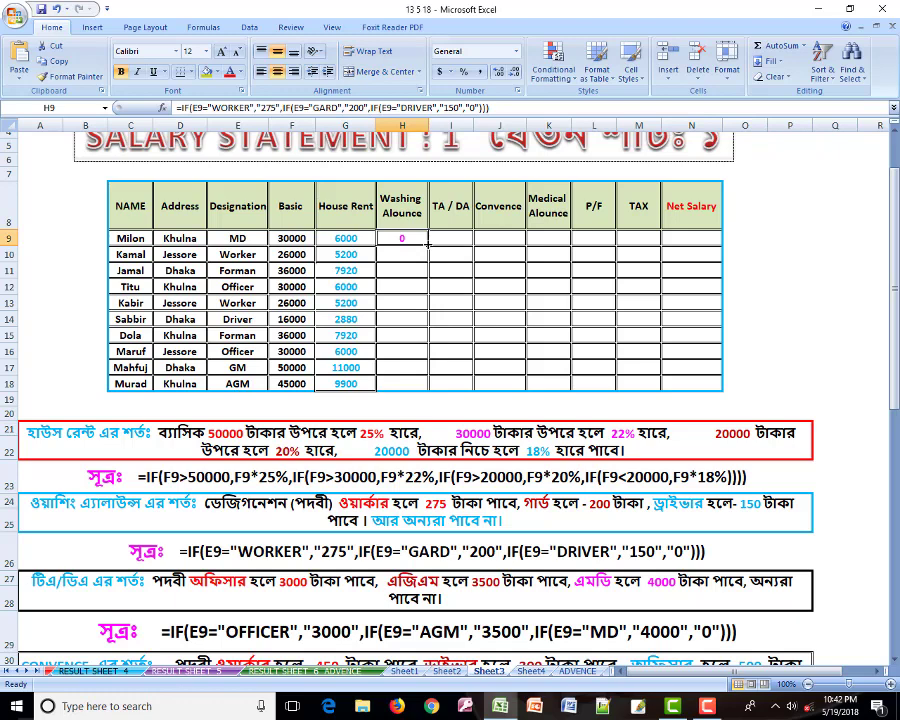
# Fill the washing allowance formula to H18, confirming 275 for Workers (H10, H13) and 150 for the Driver (H14)
pyautogui.moveTo(428, 242); pyautogui.dragTo(434, 380)
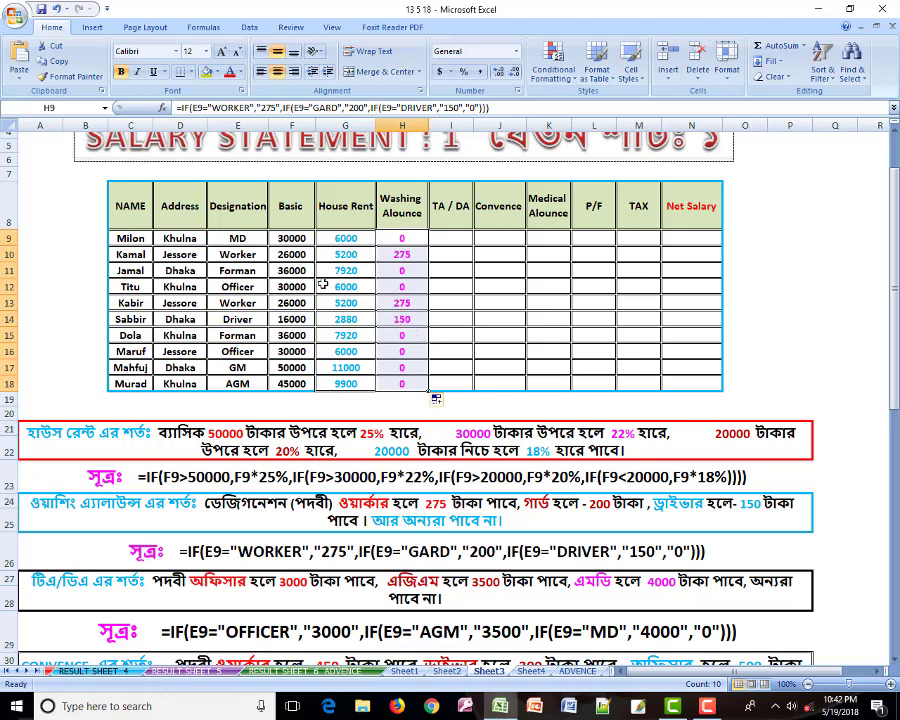
pyautogui.click(237, 255)
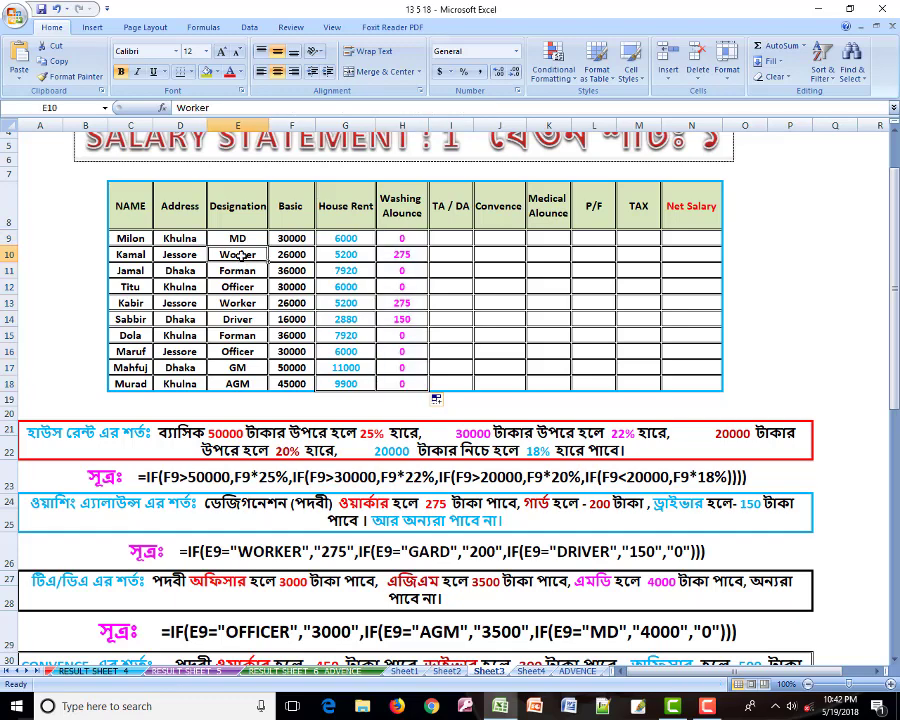
pyautogui.click(410, 256)
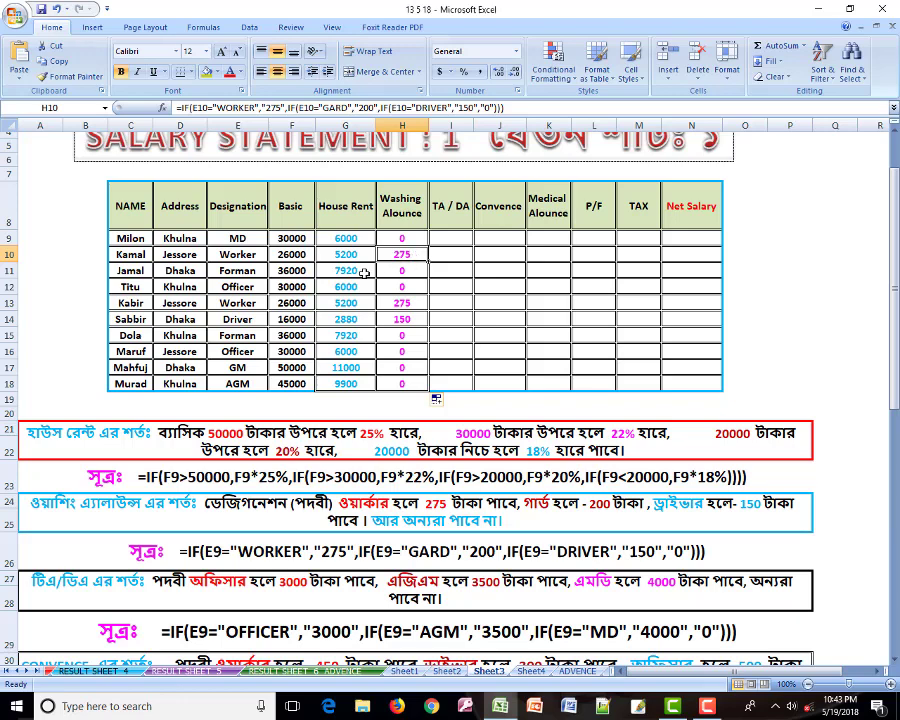
pyautogui.click(240, 305)
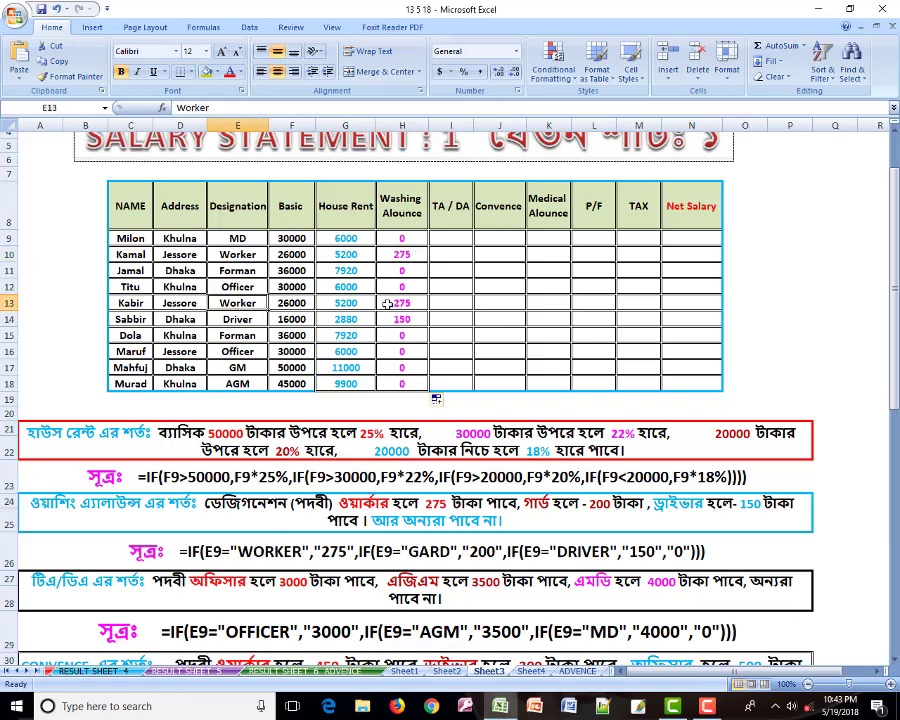
pyautogui.click(397, 302)
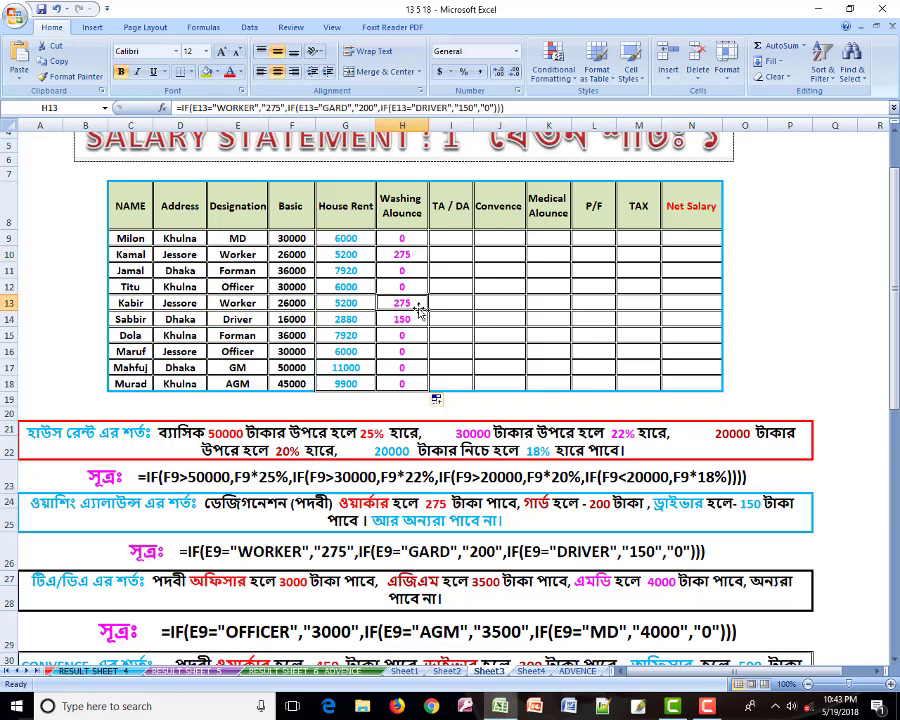
pyautogui.click(240, 318)
pyautogui.click(418, 318)
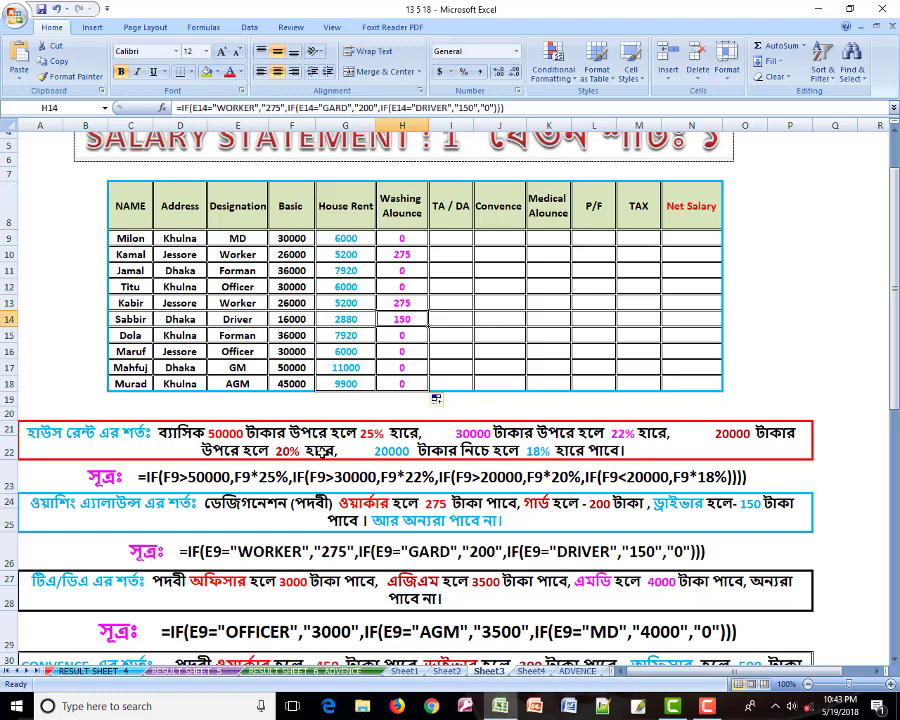
pyautogui.click(455, 240)
pyautogui.scroll(-2, 456, 238)
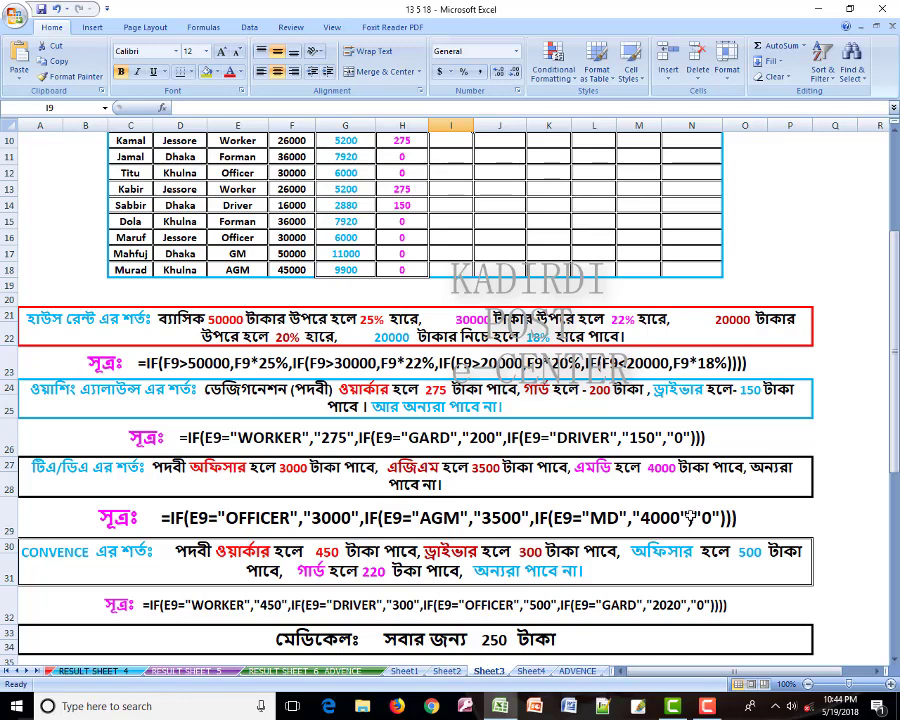
# Copy the TA/DA IF formula text from A29 and enter it in I9
pyautogui.click(175, 518)
pyautogui.doubleClick(170, 518)
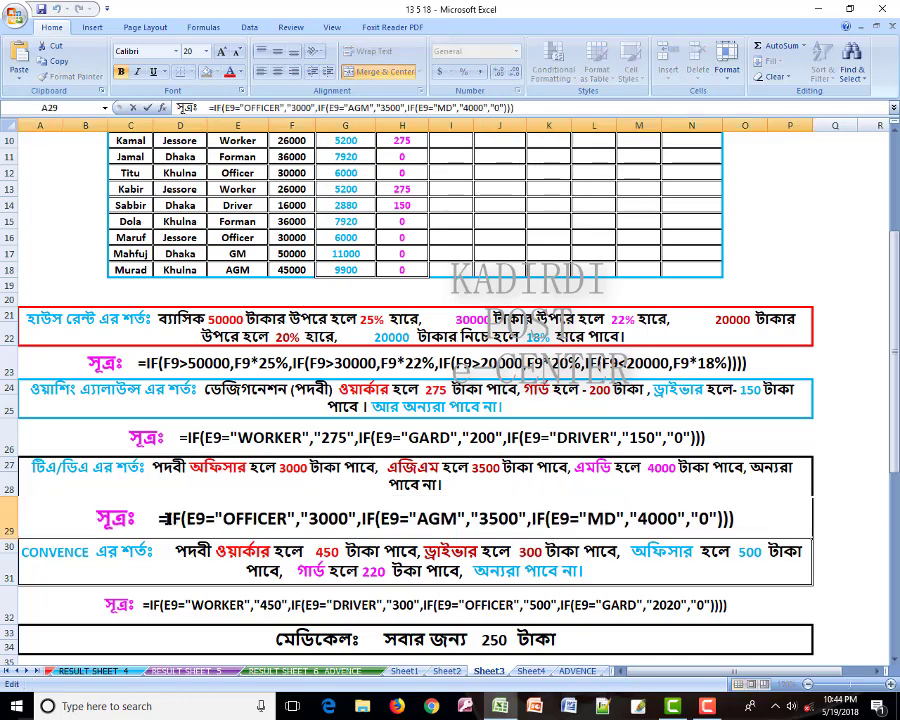
pyautogui.moveTo(164, 518); pyautogui.dragTo(745, 521)
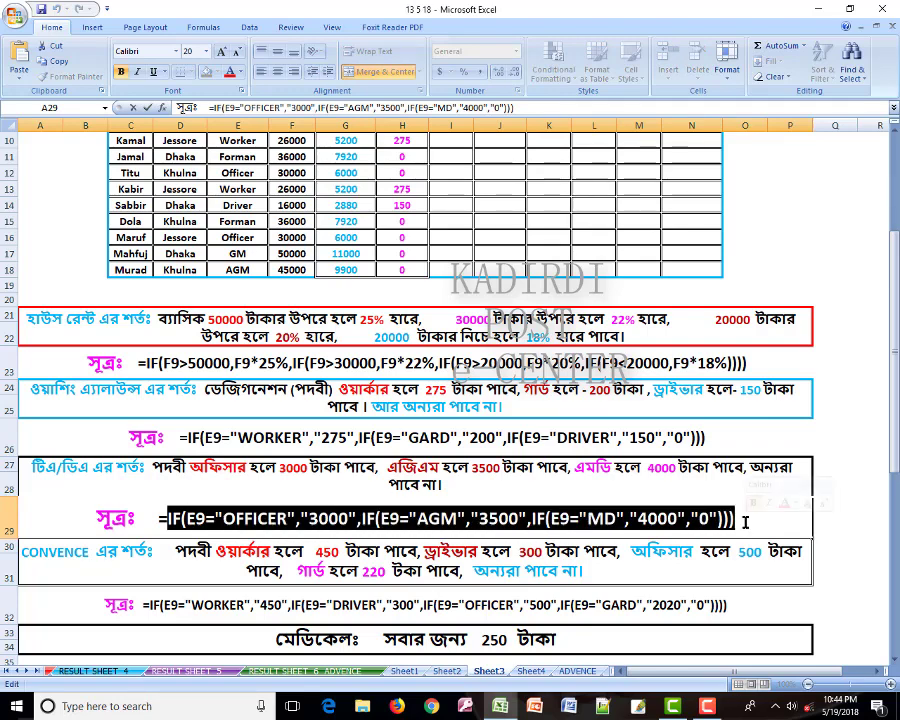
pyautogui.scroll(1, 463, 350)
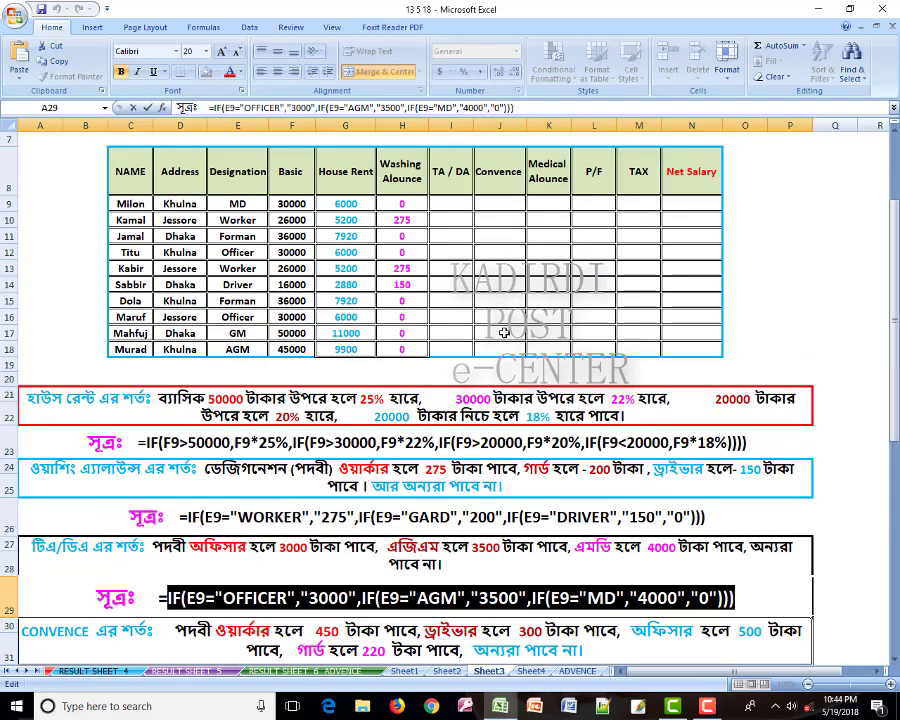
pyautogui.click(453, 204)
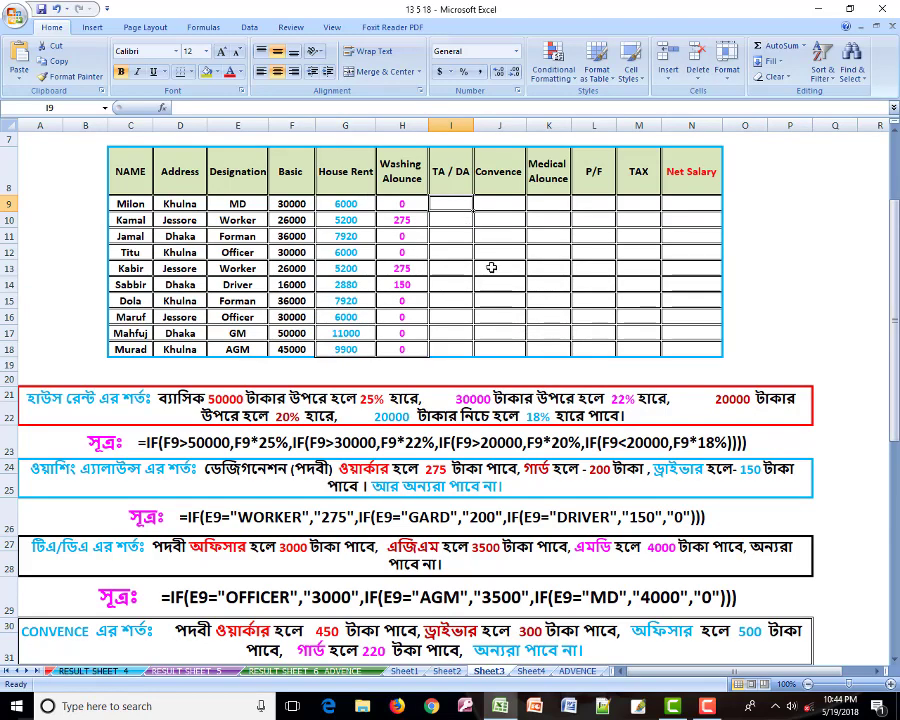
pyautogui.write('=')
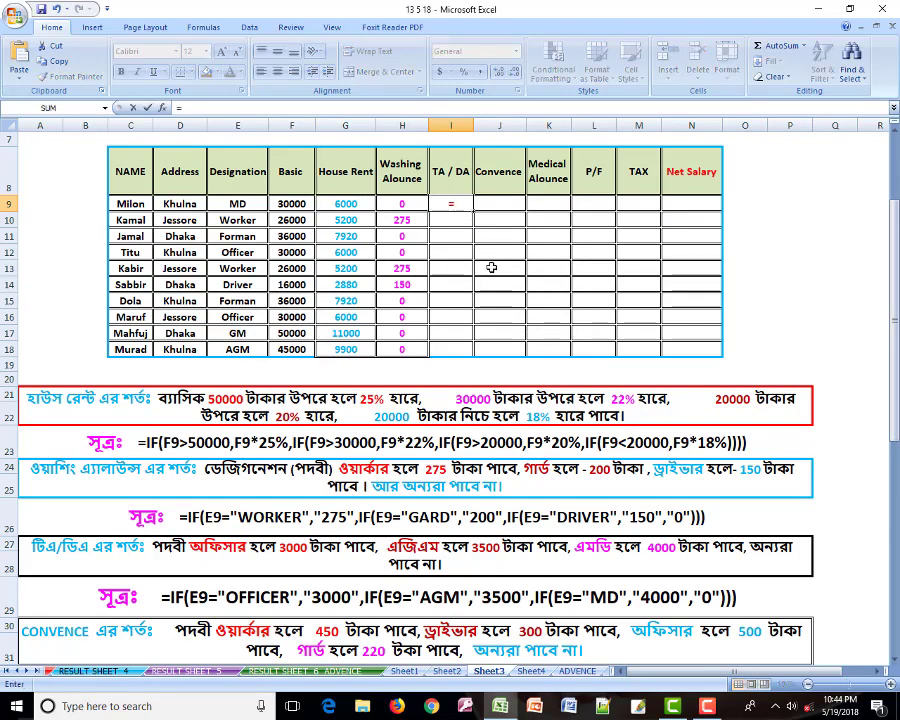
pyautogui.write('IF(E9="OFFICER","3000",IF(E9="AGM","3500",IF(E9="MD","4000","0")))')
pyautogui.press('Return')
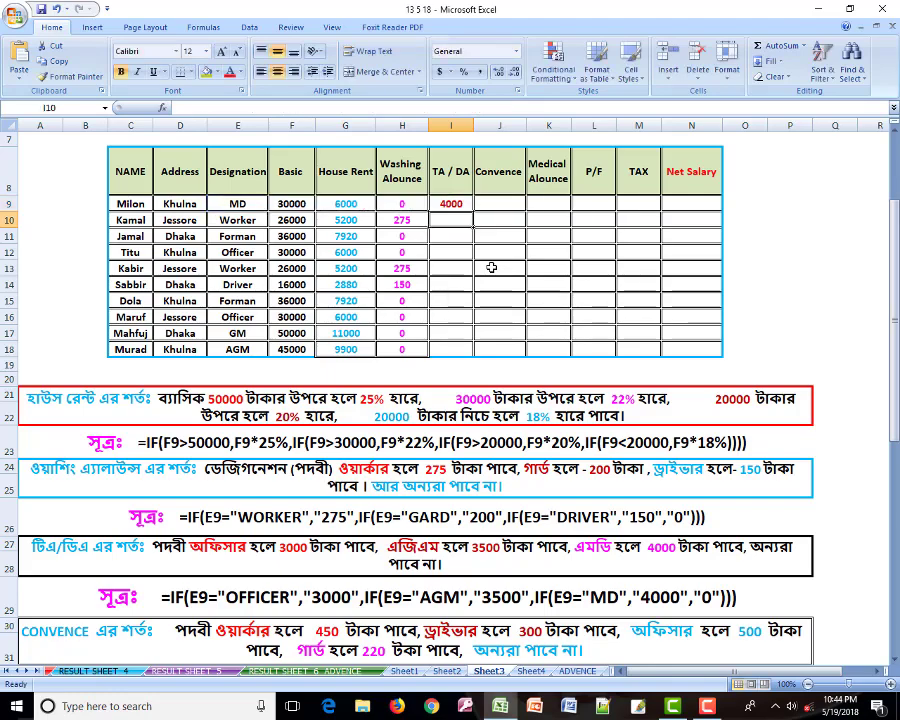
# Check that I9 returns 4000 for the MD designation in E9
pyautogui.click(237, 203)
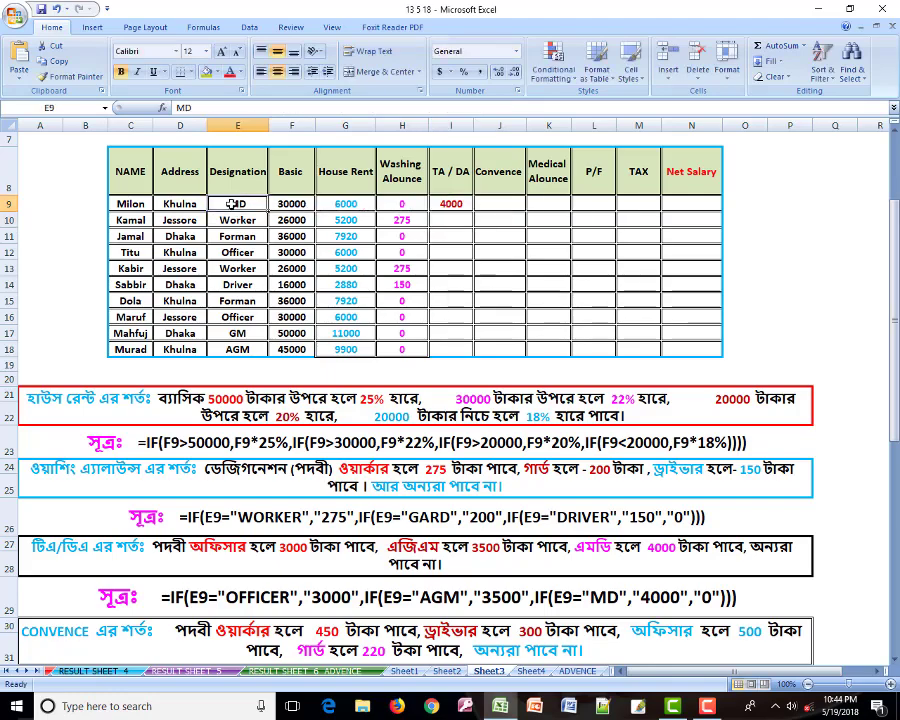
pyautogui.scroll(-3, 330, 556)
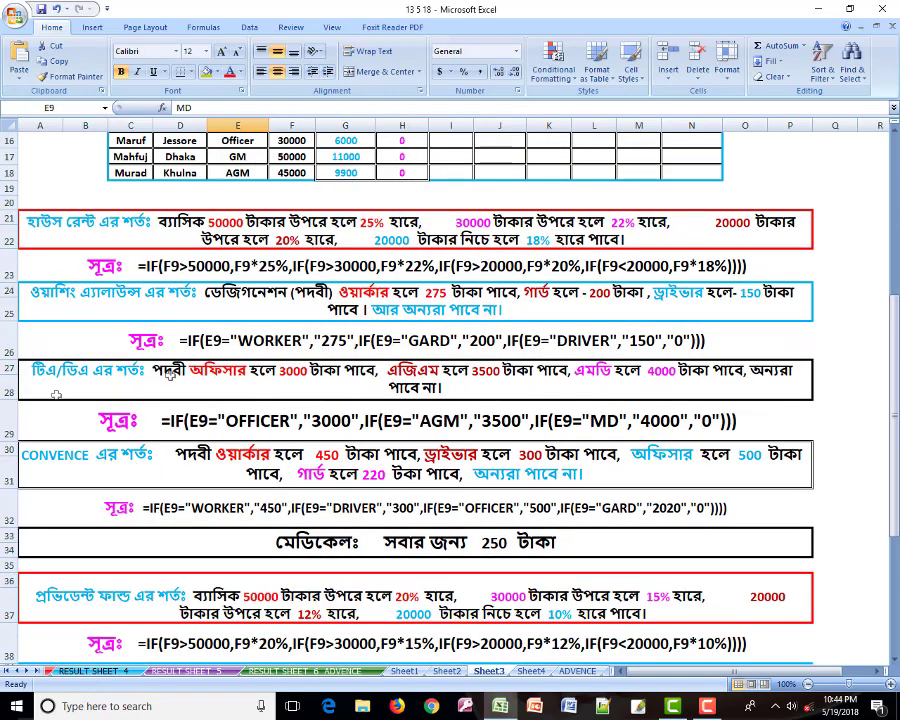
pyautogui.click(175, 375)
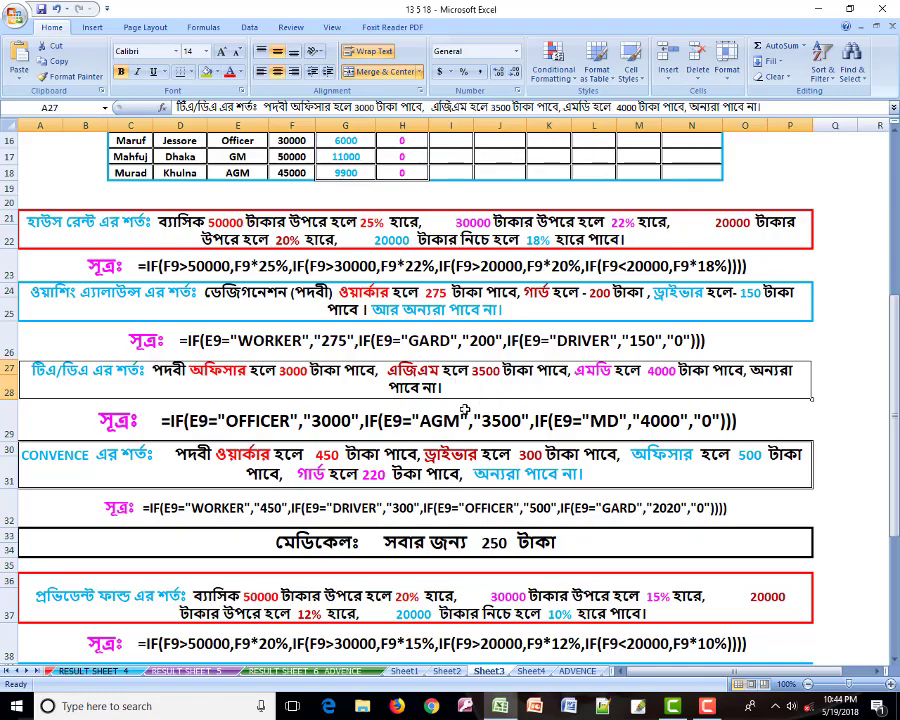
pyautogui.scroll(4, 456, 400)
pyautogui.click(265, 238)
pyautogui.click(465, 239)
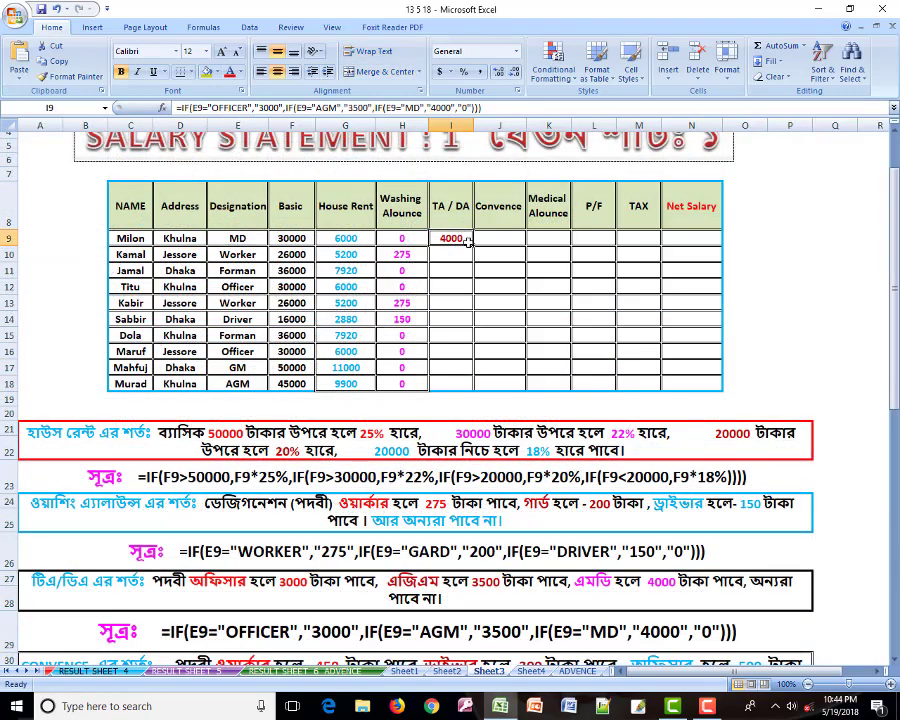
# Fill the TA/DA formula from I9 down to I18
pyautogui.moveTo(473, 244); pyautogui.dragTo(481, 385)
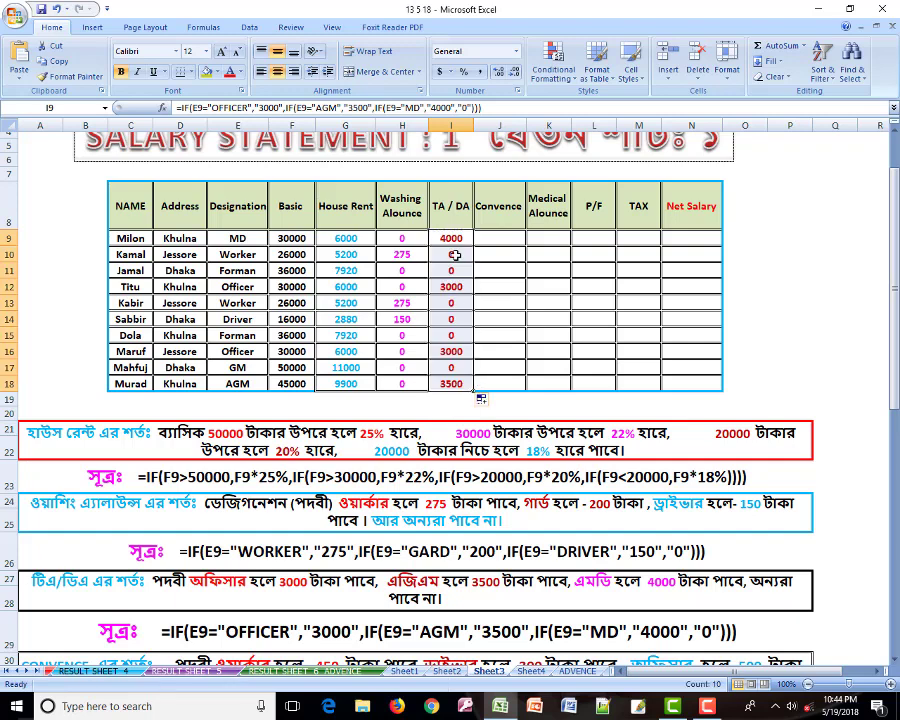
pyautogui.scroll(-1, 295, 405)
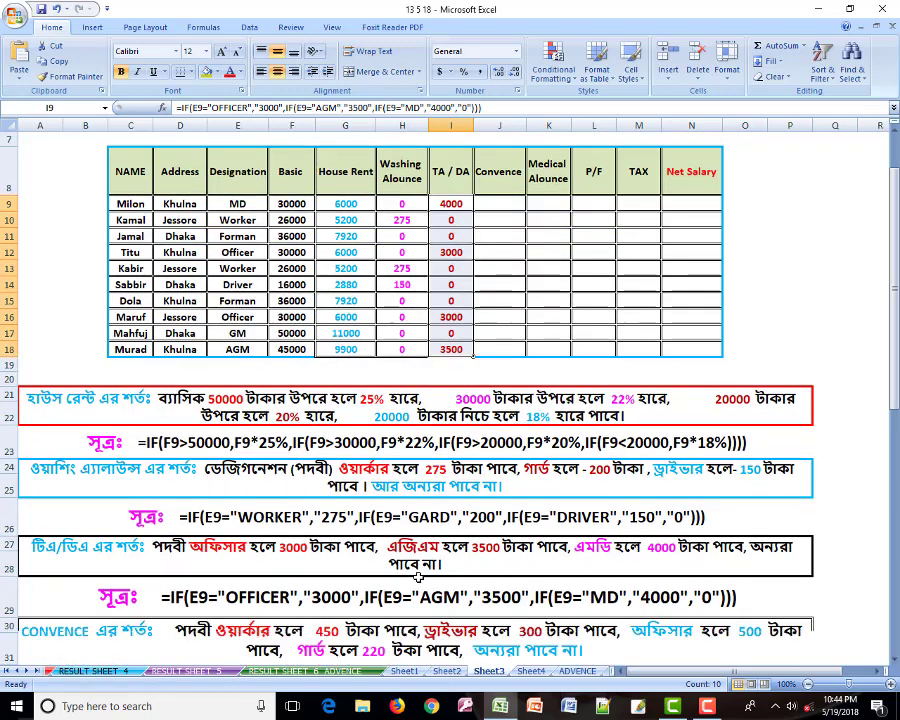
pyautogui.click(102, 558)
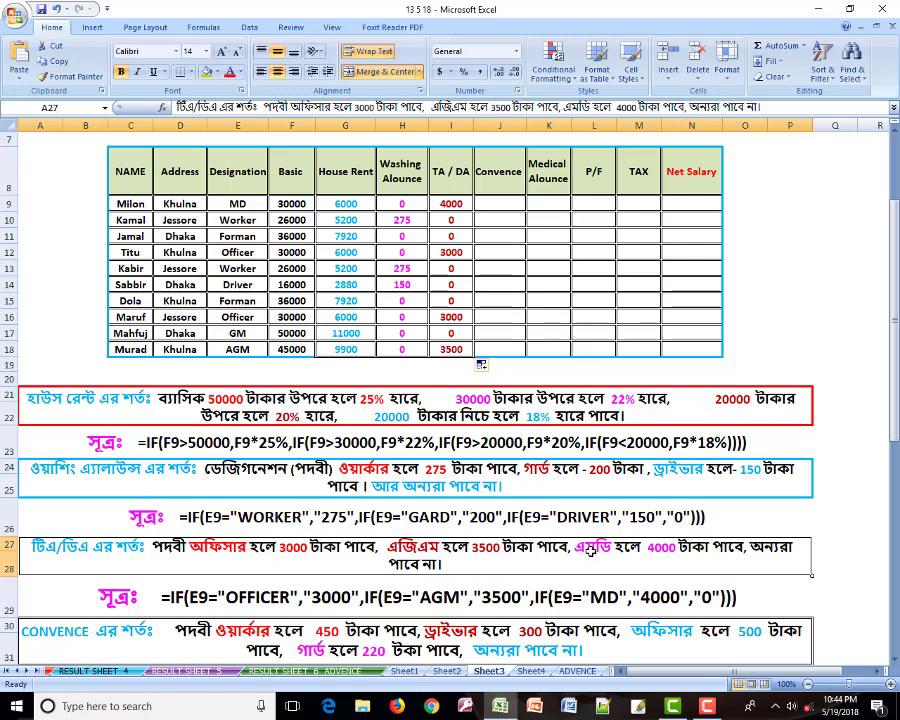
pyautogui.click(241, 203)
pyautogui.click(451, 203)
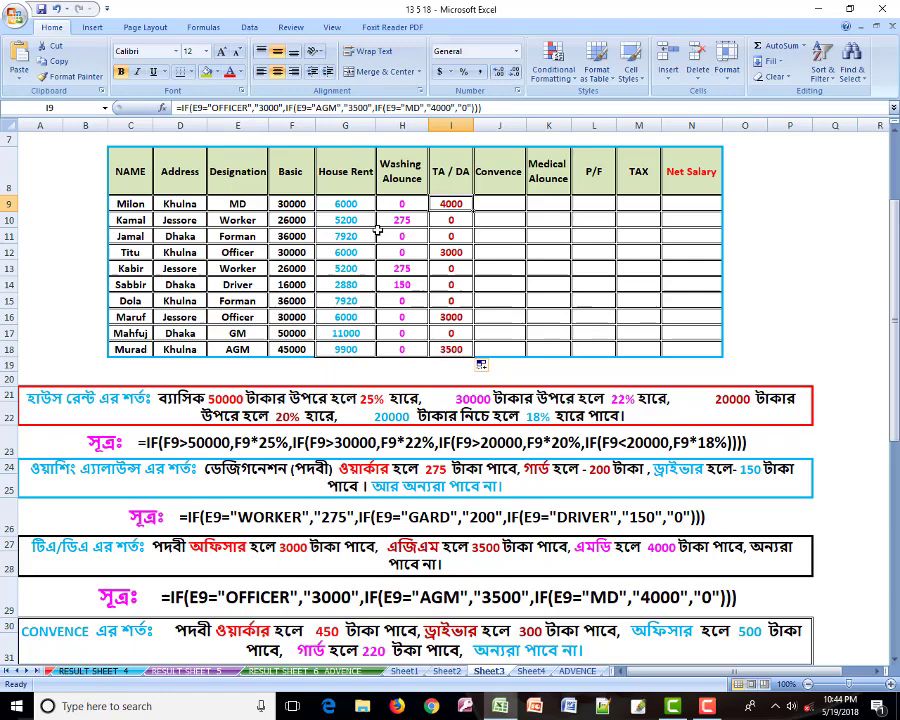
# Verify 3000 for Officers in I12 and I16, and 3500 for the AGM in I18
pyautogui.click(249, 252)
pyautogui.click(450, 252)
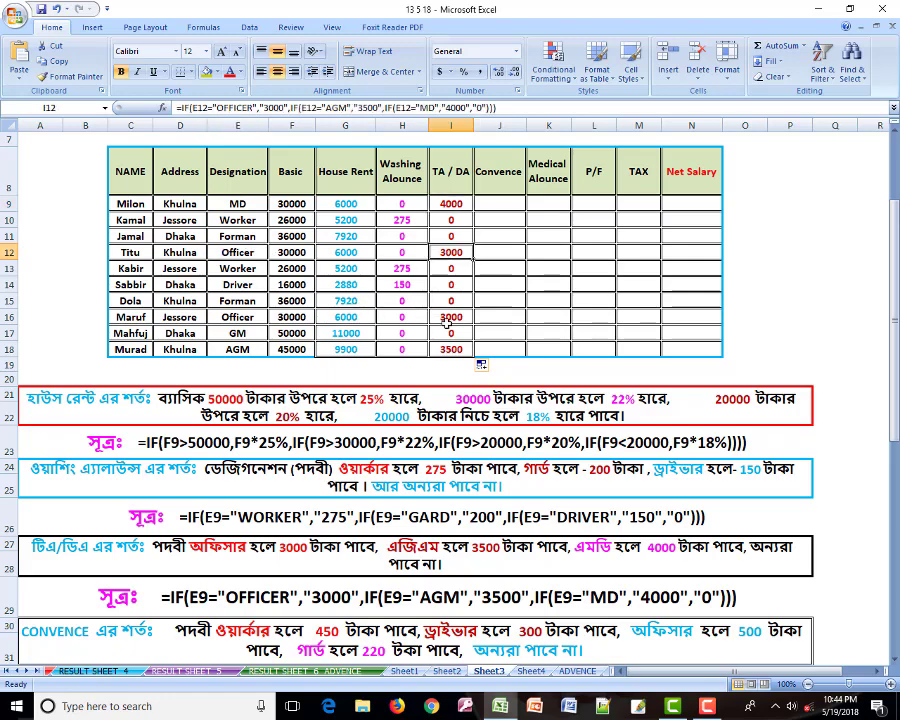
pyautogui.click(225, 318)
pyautogui.click(445, 317)
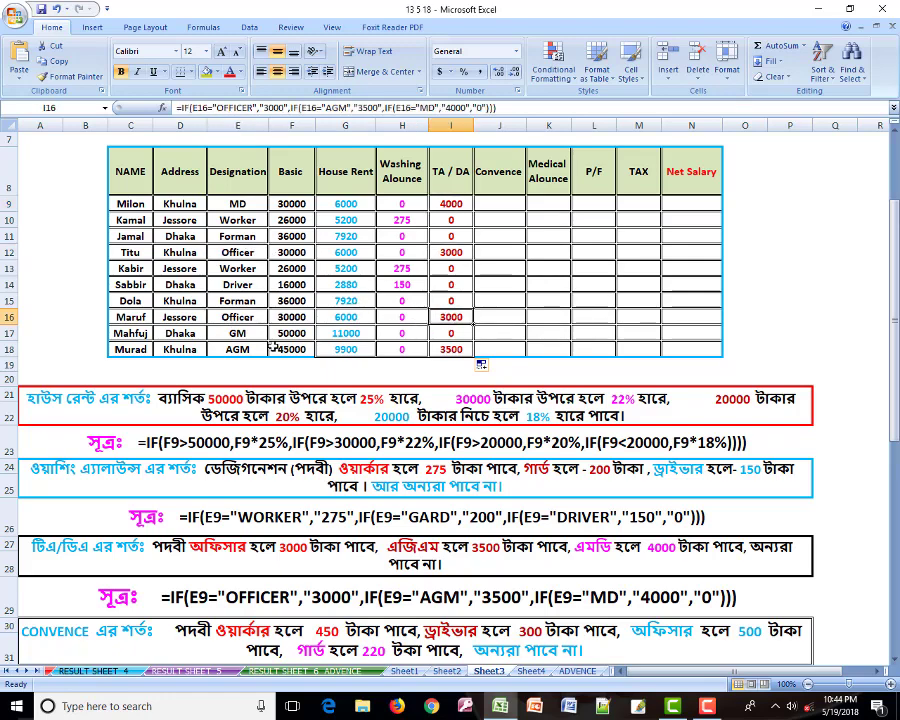
pyautogui.click(262, 349)
pyautogui.click(455, 349)
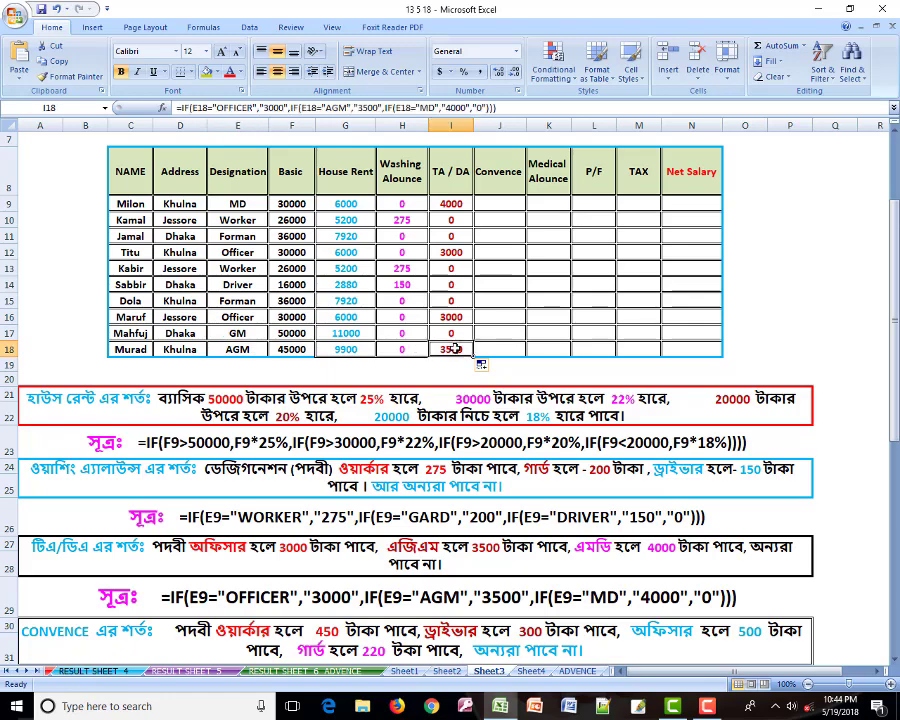
pyautogui.click(493, 203)
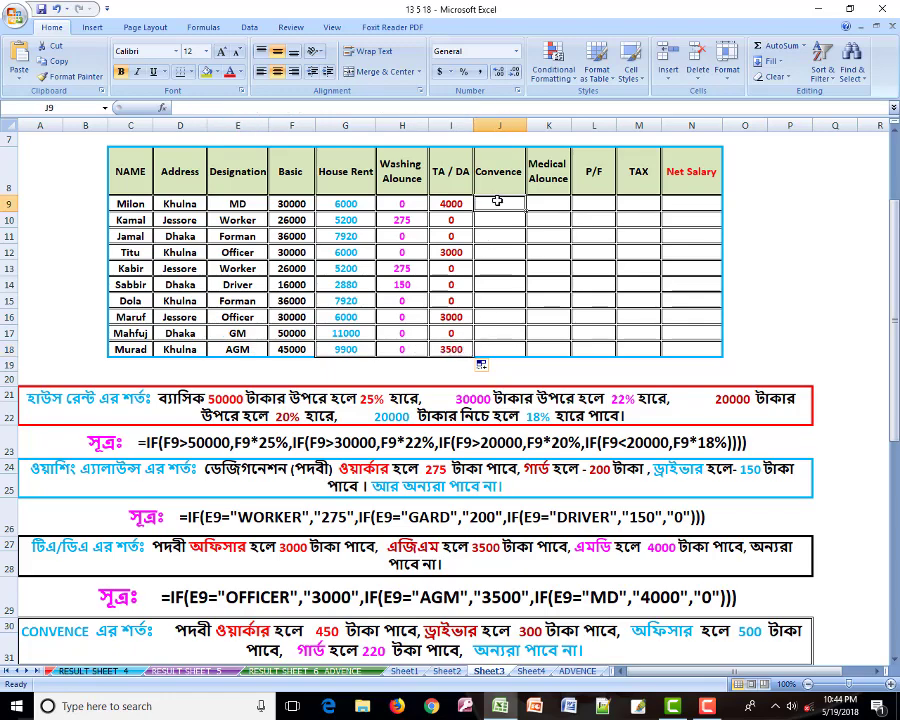
pyautogui.scroll(-2, 456, 474)
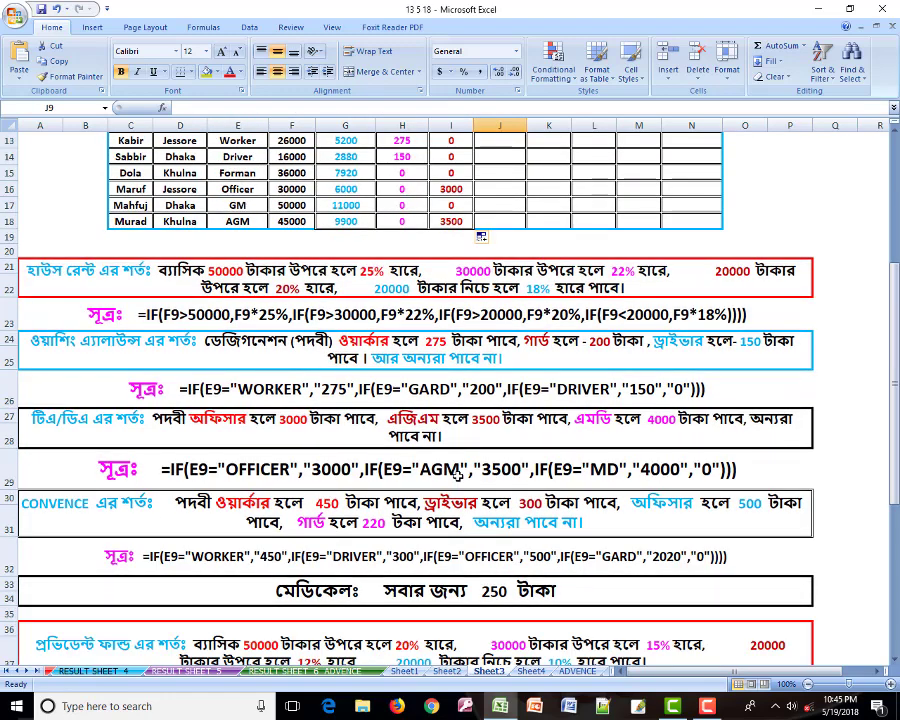
pyautogui.scroll(-1, 457, 475)
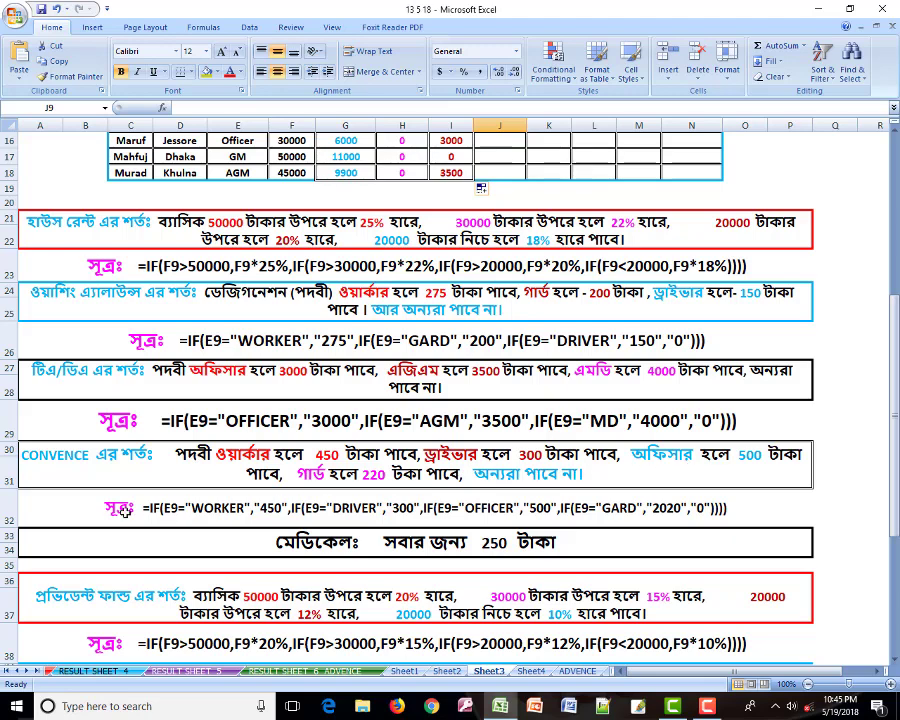
pyautogui.click(166, 512)
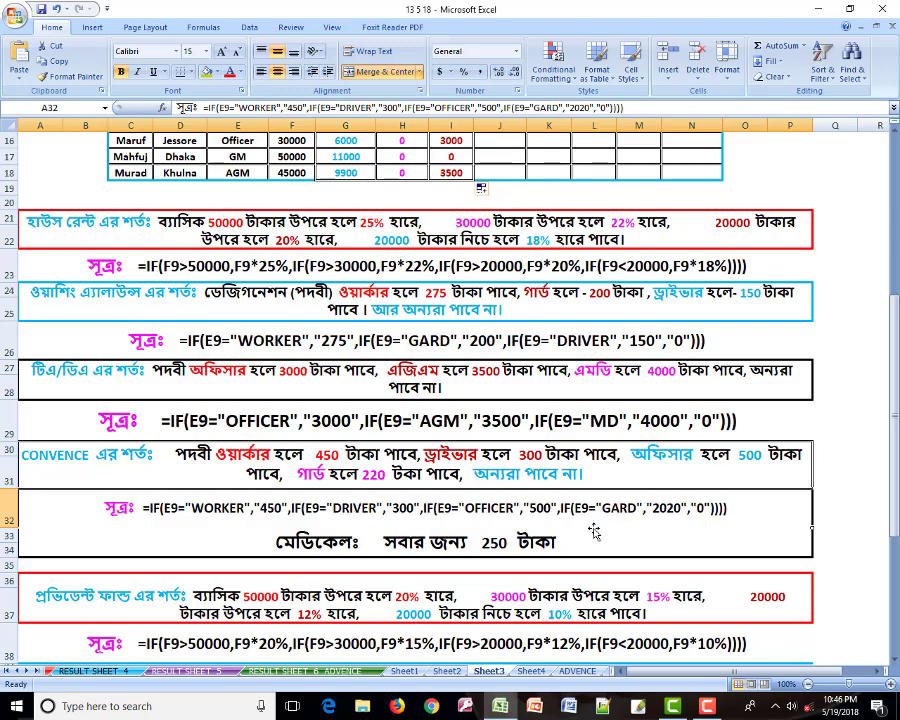
# Change the GARD amount in the row 32 Convence note from 2020 to 200 and copy the formula
pyautogui.doubleClick(657, 523)
pyautogui.press('BackSpace')
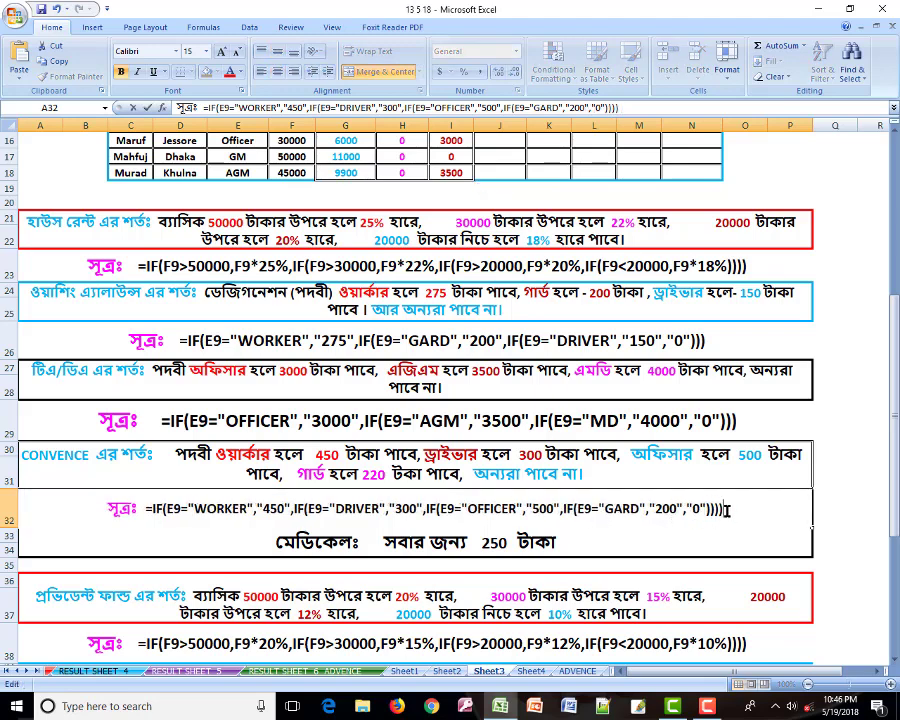
pyautogui.moveTo(728, 510)
pyautogui.mouseDown()
pyautogui.moveTo(207, 510)
pyautogui.moveTo(169, 535)
pyautogui.mouseUp()
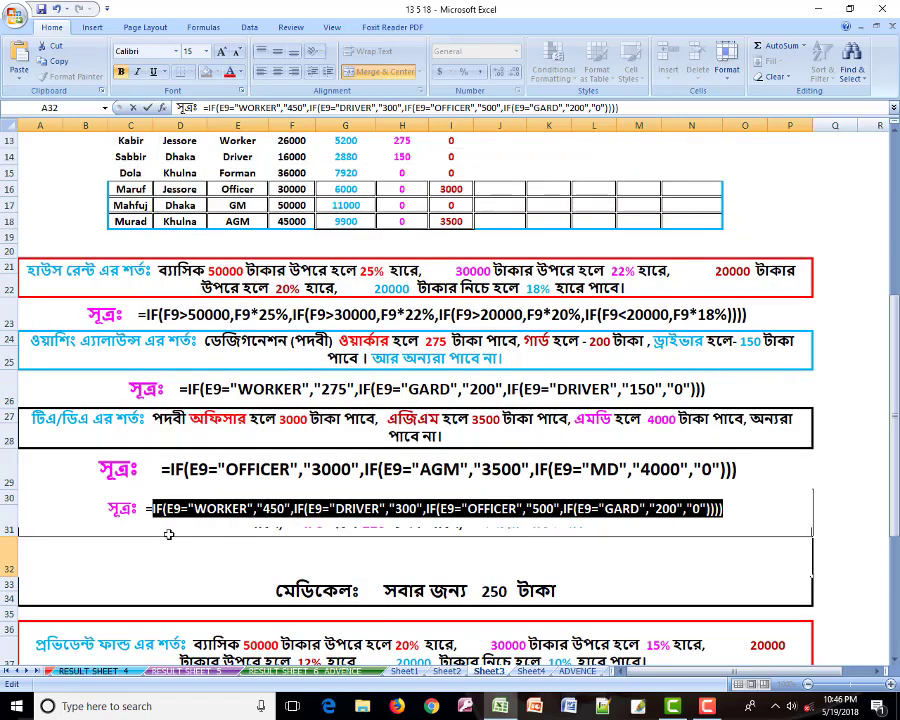
# Enter the Convence IF formula in J9 and fill it down to J18
pyautogui.scroll(4, 169, 535)
pyautogui.click(492, 284)
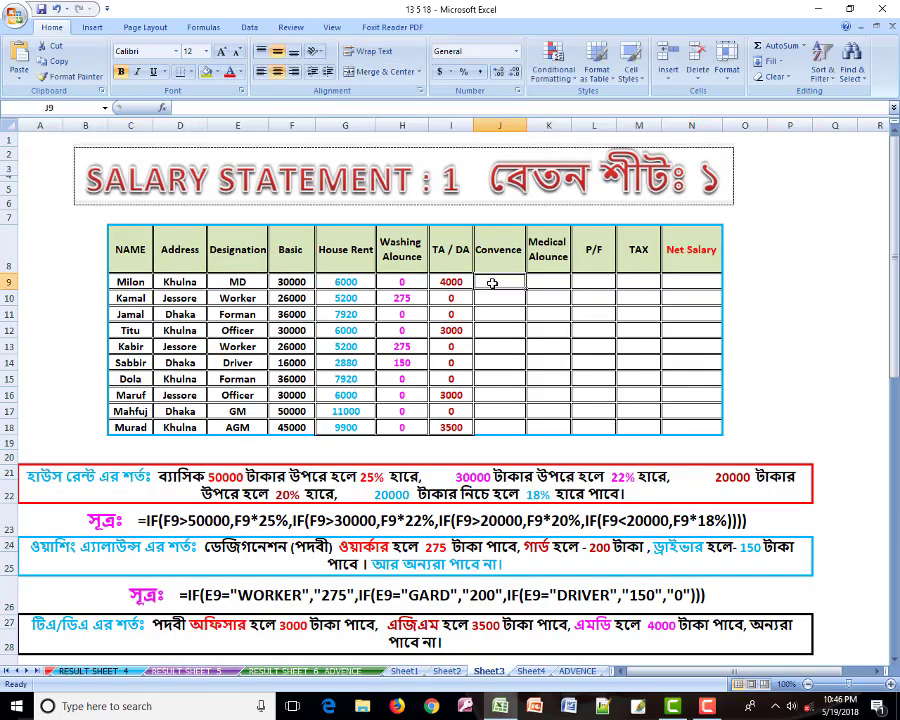
pyautogui.write('=')
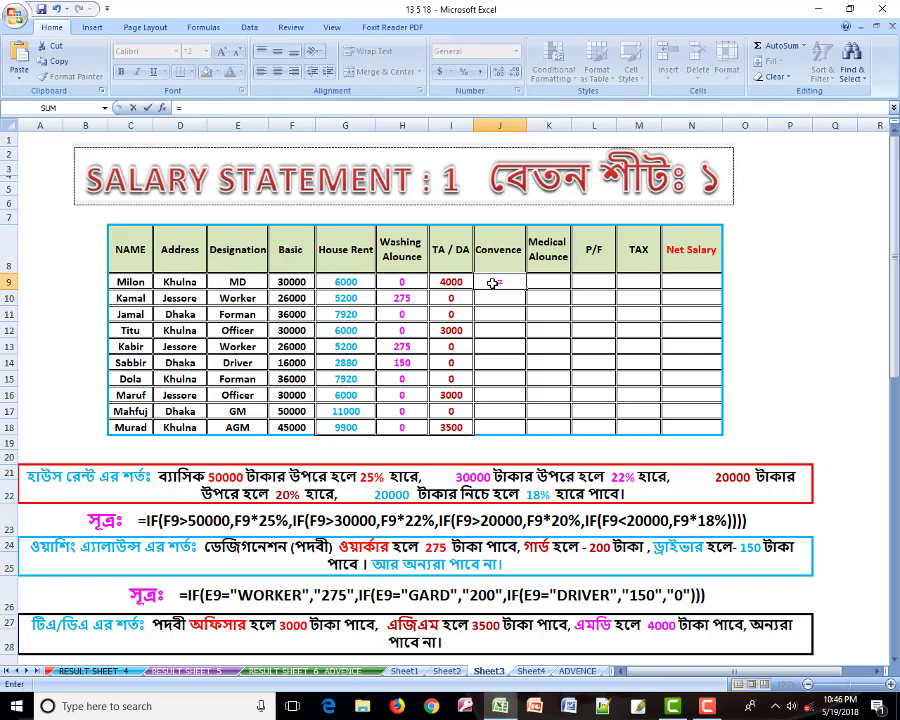
pyautogui.write('IF(E9="WORKER","450",IF(E9="DRIVER","300",IF(E9="OFFICER","500",IF(E9="GARD","200","0"))))')
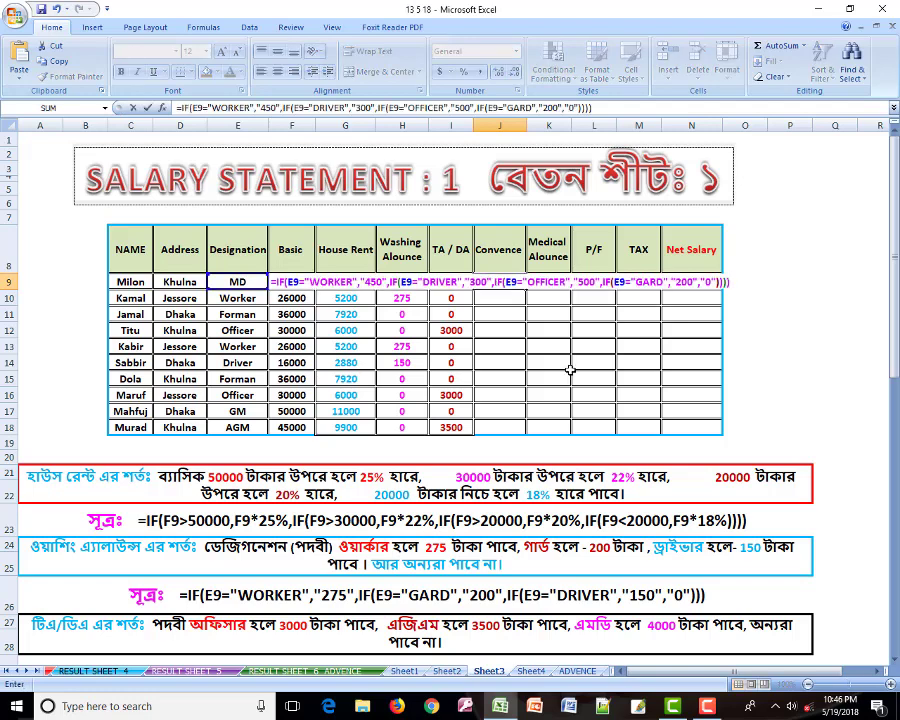
pyautogui.press('Return')
pyautogui.click(514, 285)
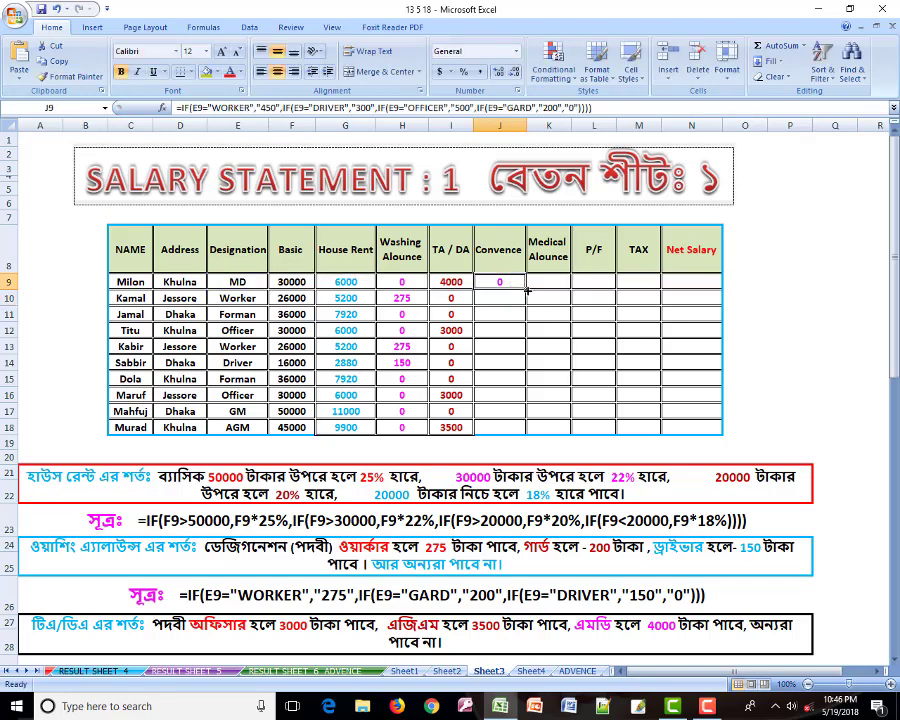
pyautogui.moveTo(527, 289); pyautogui.dragTo(527, 428)
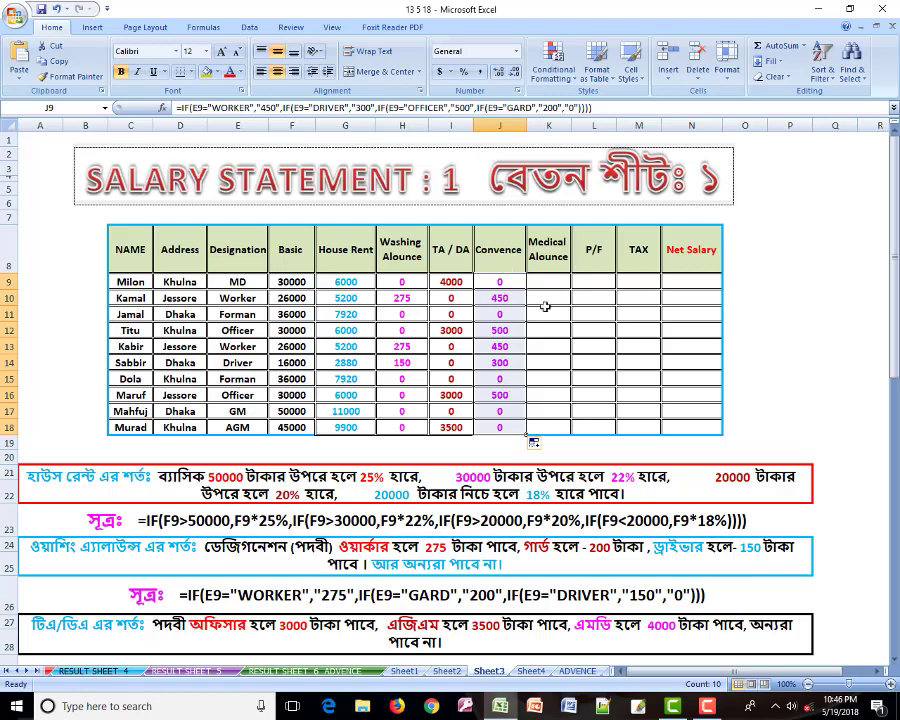
pyautogui.click(549, 284)
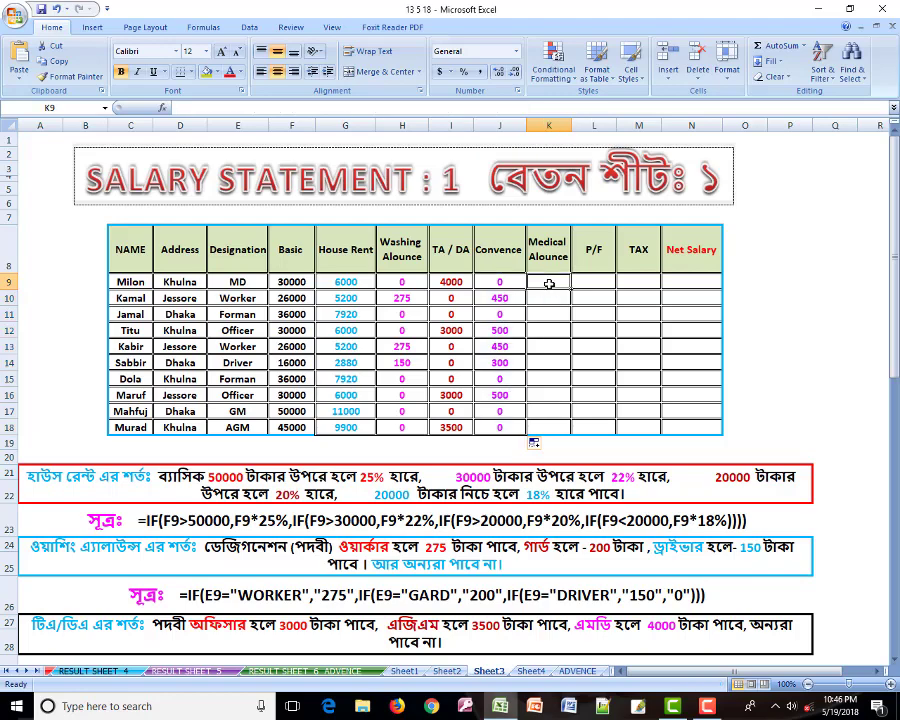
pyautogui.scroll(-3, 540, 280)
pyautogui.scroll(-3, 500, 250)
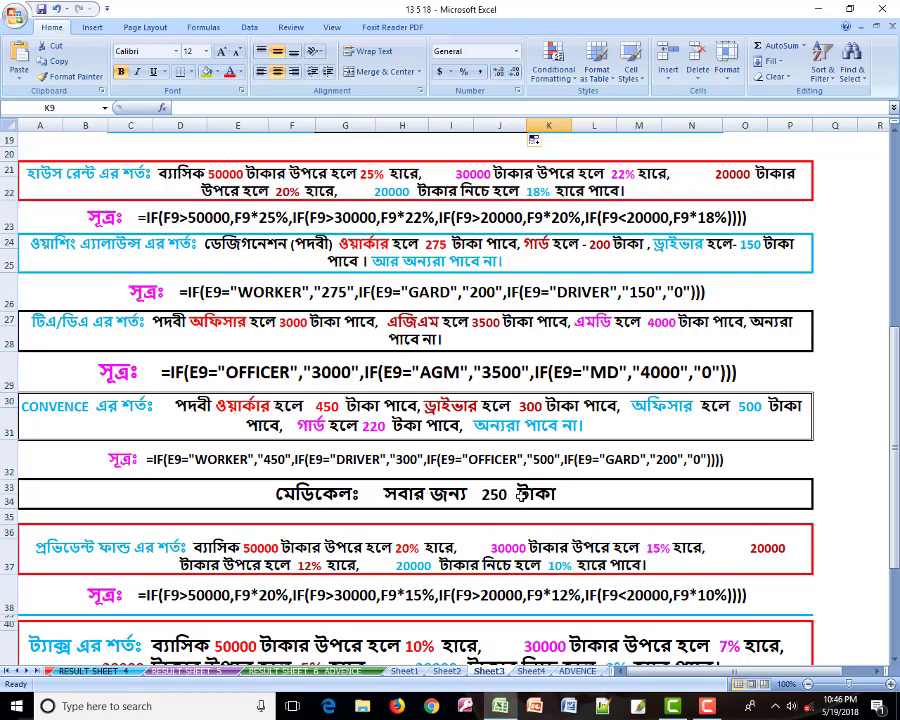
# Enter 250 in K9 as the MD's medical allowance
pyautogui.scroll(6, 512, 494)
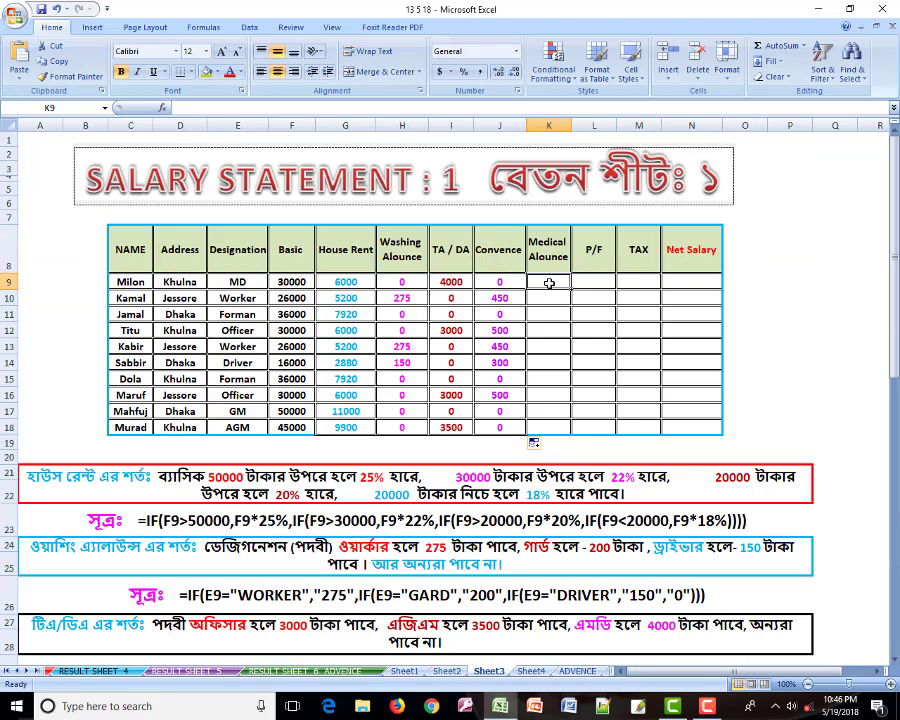
pyautogui.write('250')
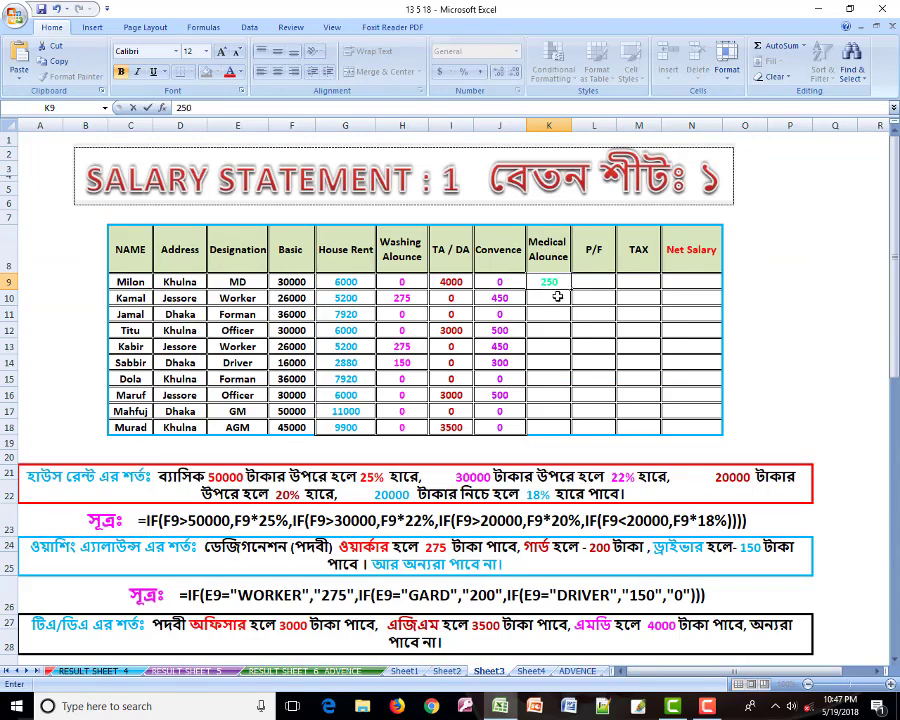
pyautogui.click(596, 281)
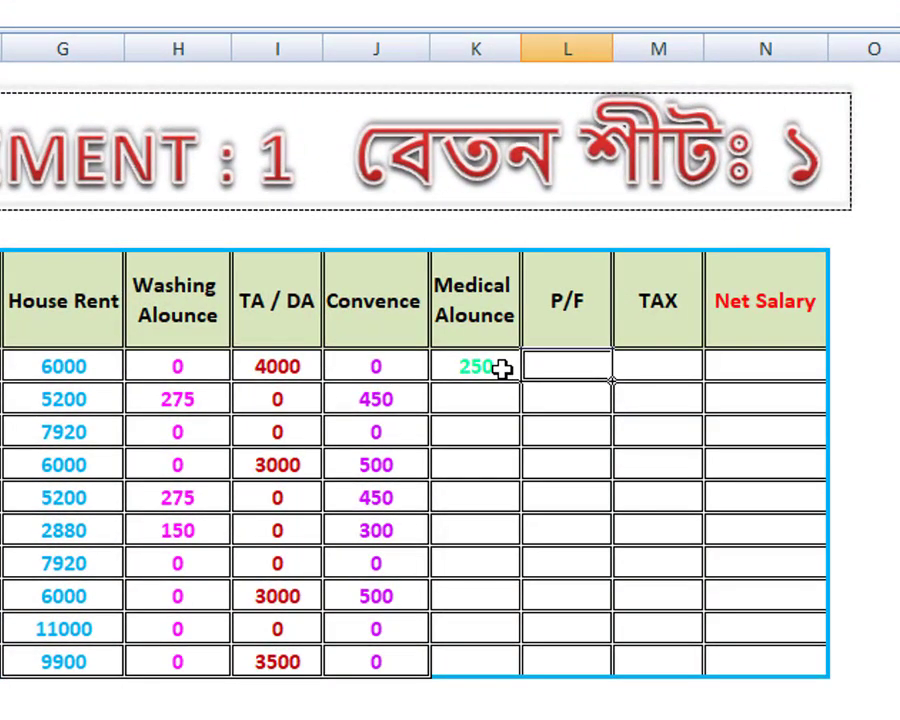
pyautogui.click(562, 284)
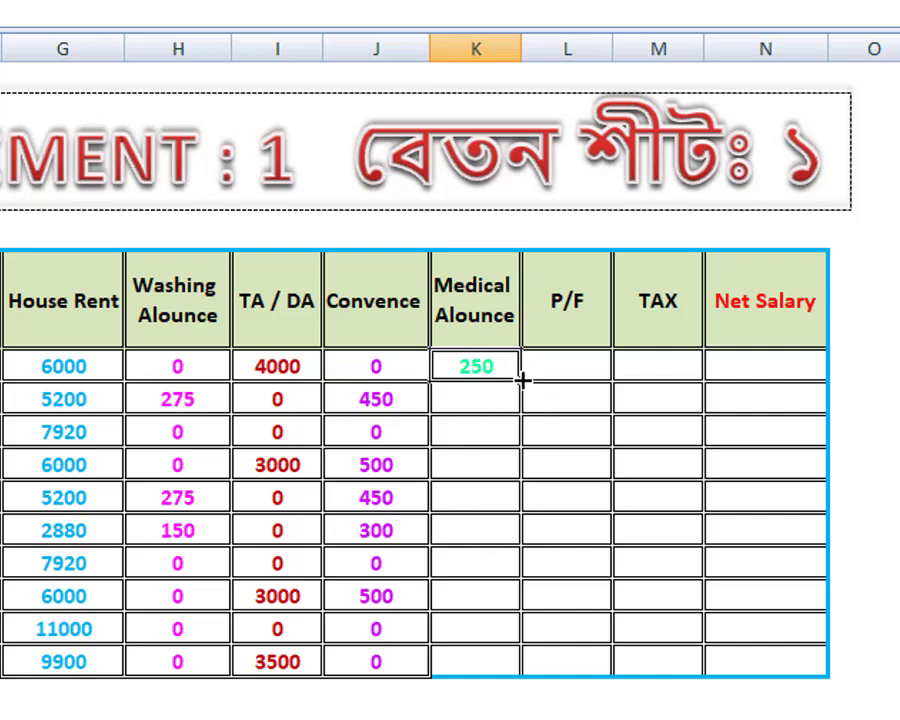
# Fill K9:K18 with 250 using Home > Fill > Down
pyautogui.moveTo(522, 380); pyautogui.dragTo(522, 652)
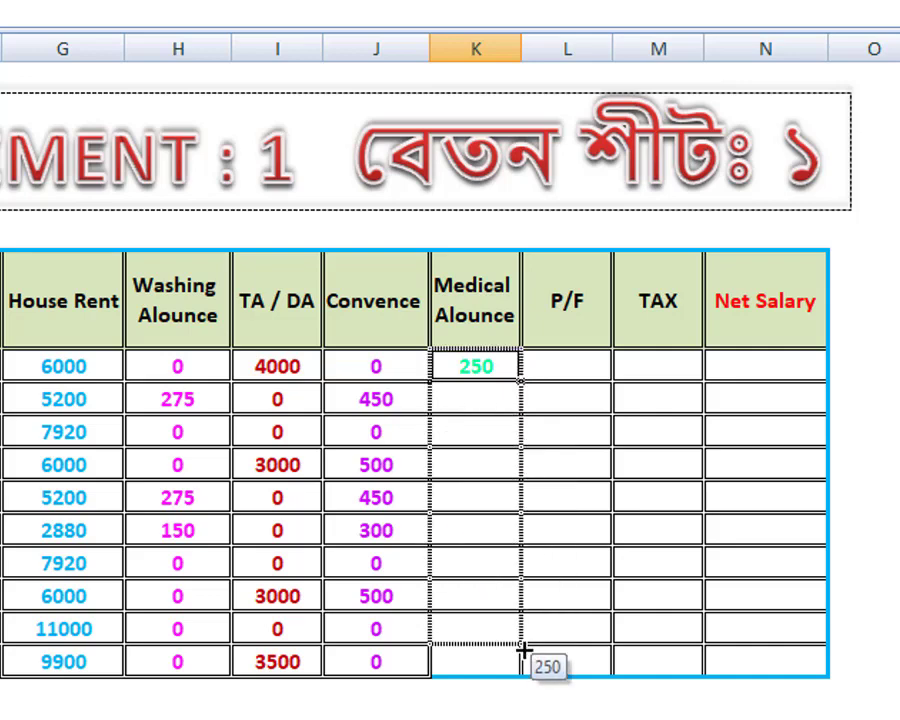
pyautogui.moveTo(522, 652); pyautogui.dragTo(524, 660)
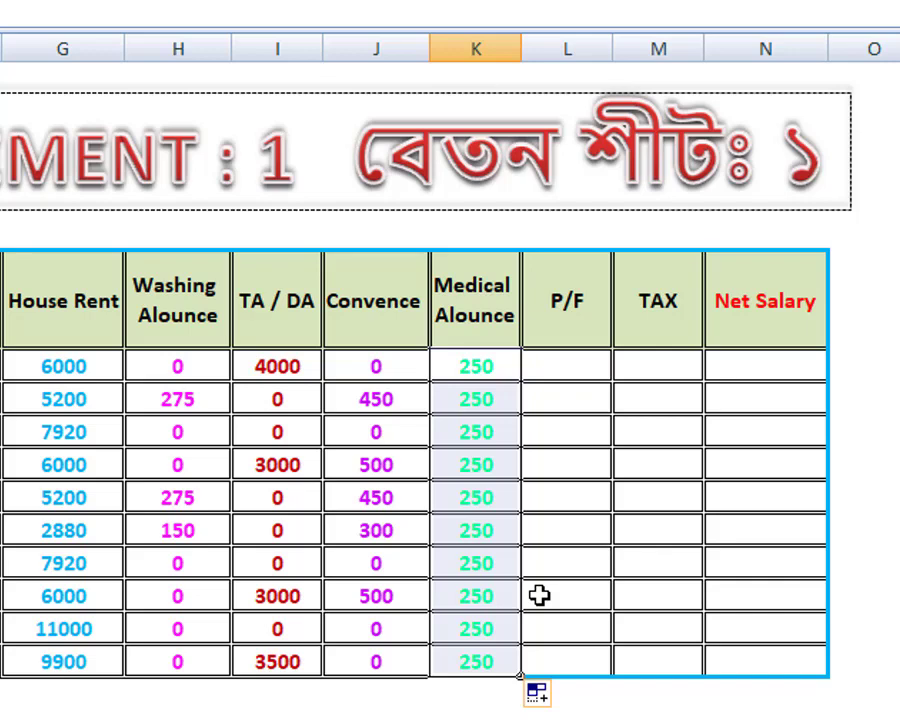
pyautogui.hotkey('ctrl', 'z')
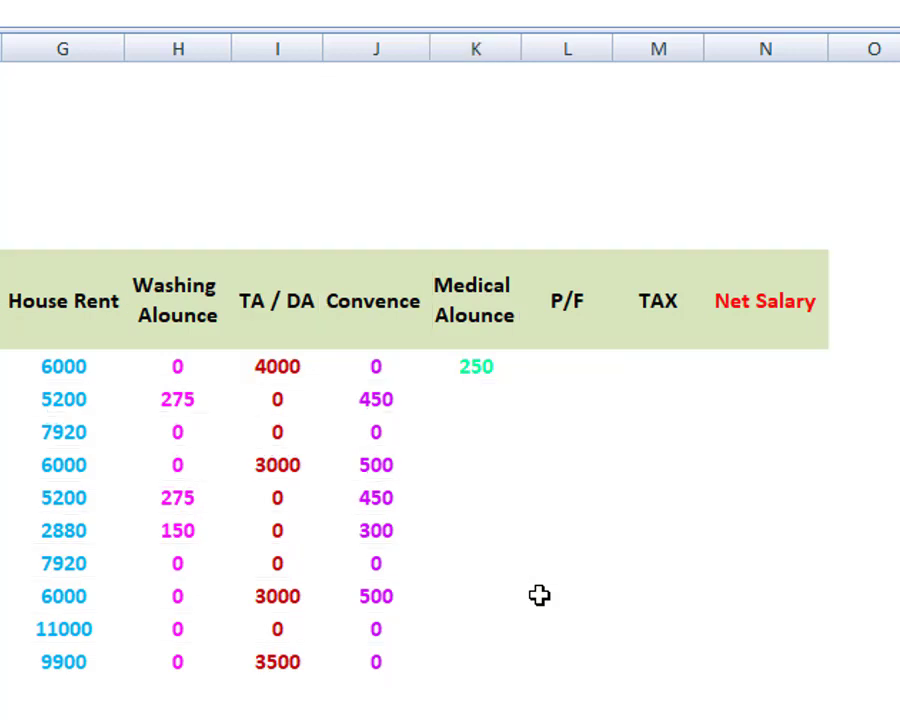
pyautogui.click(528, 387)
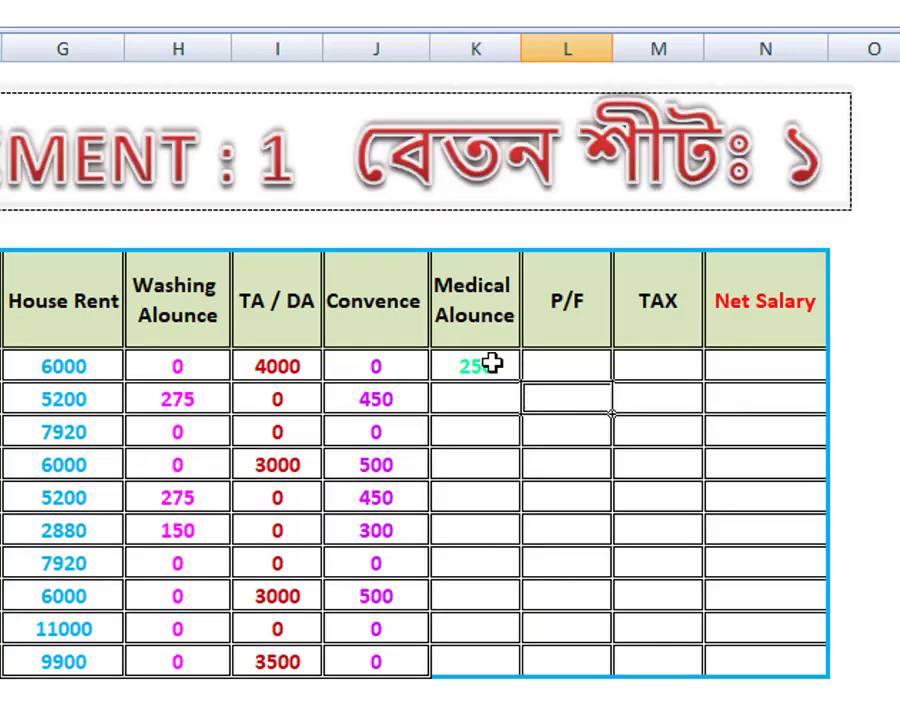
pyautogui.moveTo(490, 399); pyautogui.dragTo(488, 628)
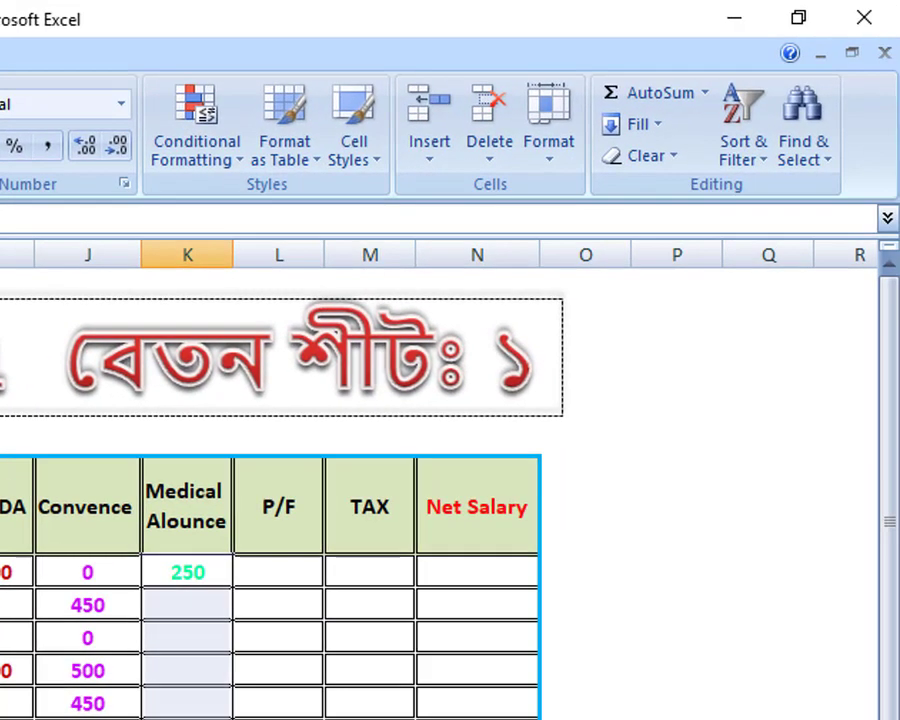
pyautogui.click(655, 128)
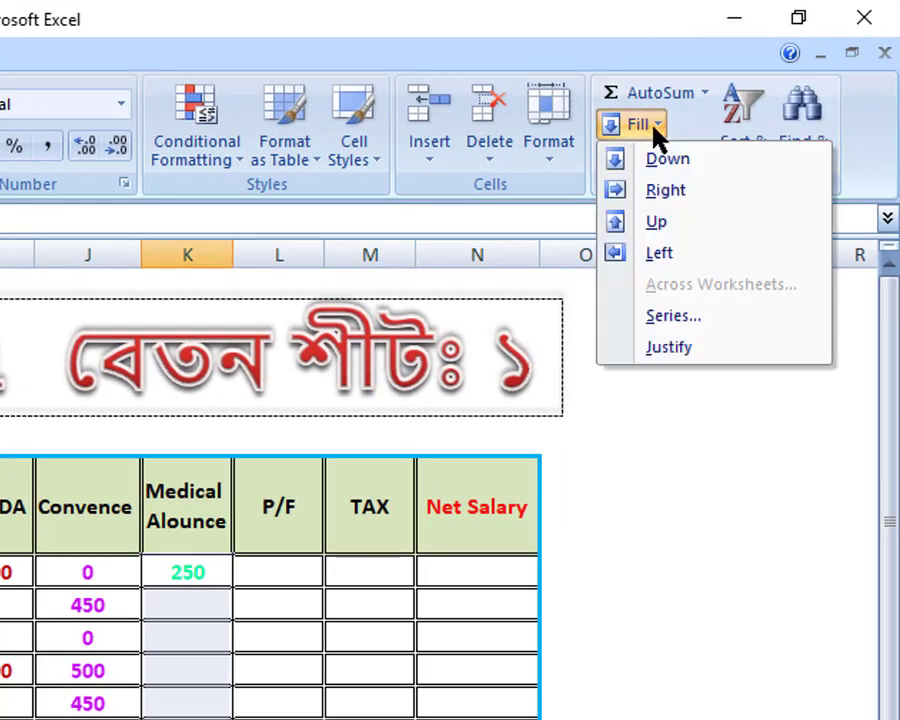
pyautogui.click(670, 162)
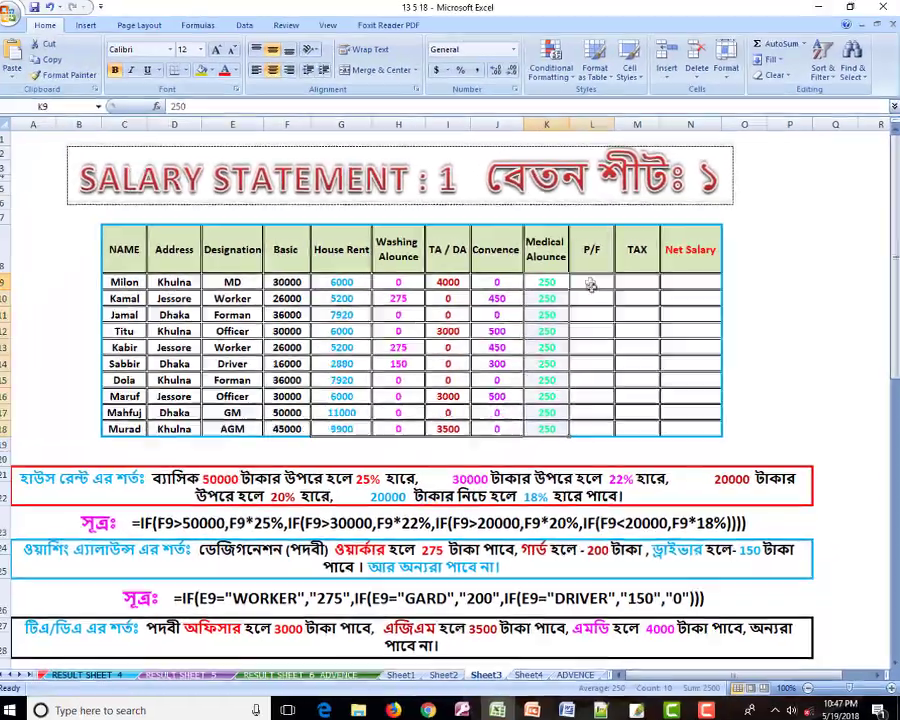
# Select L9 and scroll down to the row 38 P/F rule of 20%, 15%, 12% or 10% of basic
pyautogui.click(587, 282)
pyautogui.scroll(-2, 590, 283)
pyautogui.scroll(-1, 592, 283)
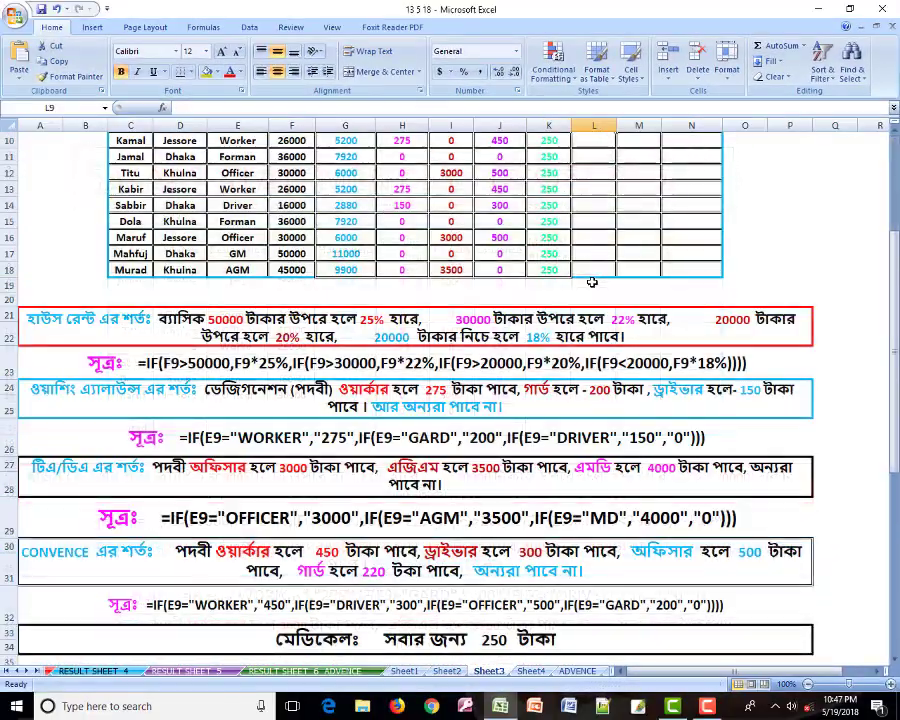
pyautogui.scroll(-1, 592, 283)
pyautogui.scroll(-1, 592, 283)
pyautogui.scroll(-2, 590, 288)
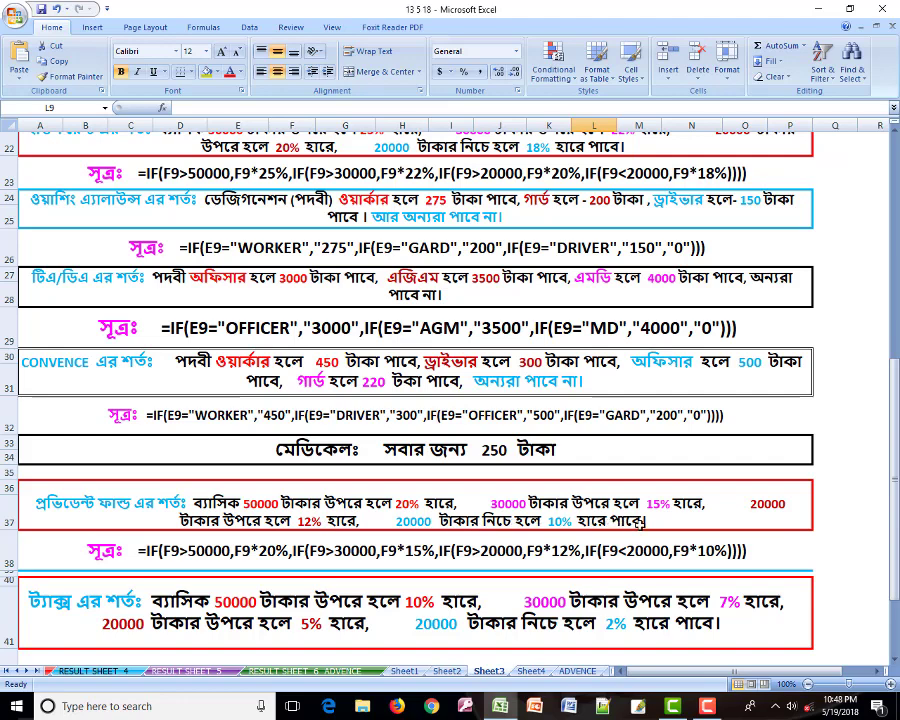
# Copy the note's nested IF provident fund formula (20%, 15%, 12%, 10% of Basic) into L9
pyautogui.click(148, 554)
pyautogui.doubleClick(143, 550)
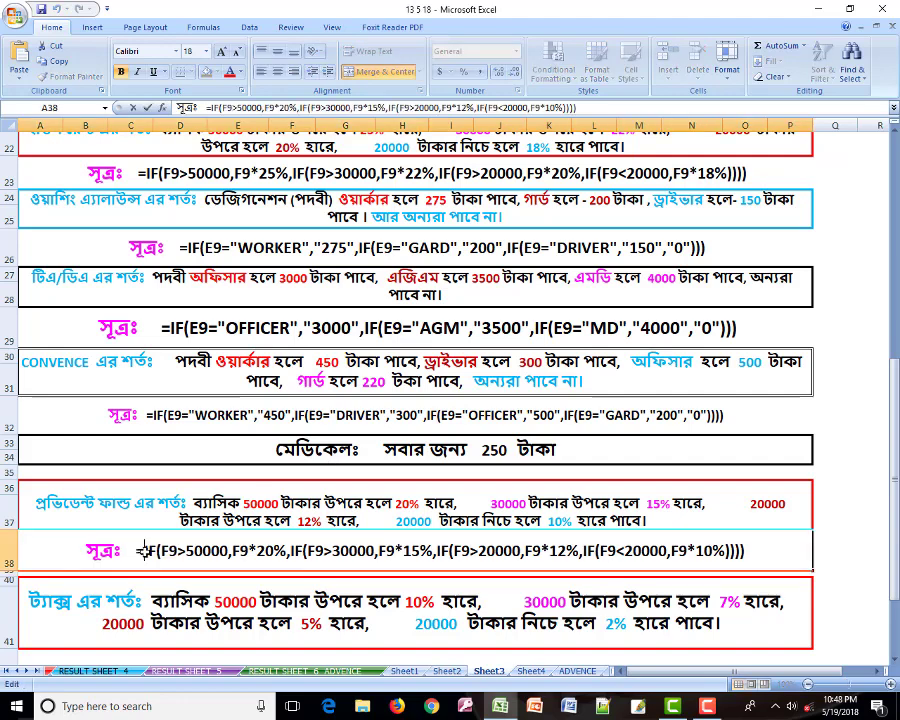
pyautogui.moveTo(146, 550)
pyautogui.mouseDown()
pyautogui.moveTo(562, 551)
pyautogui.moveTo(658, 537)
pyautogui.mouseUp()
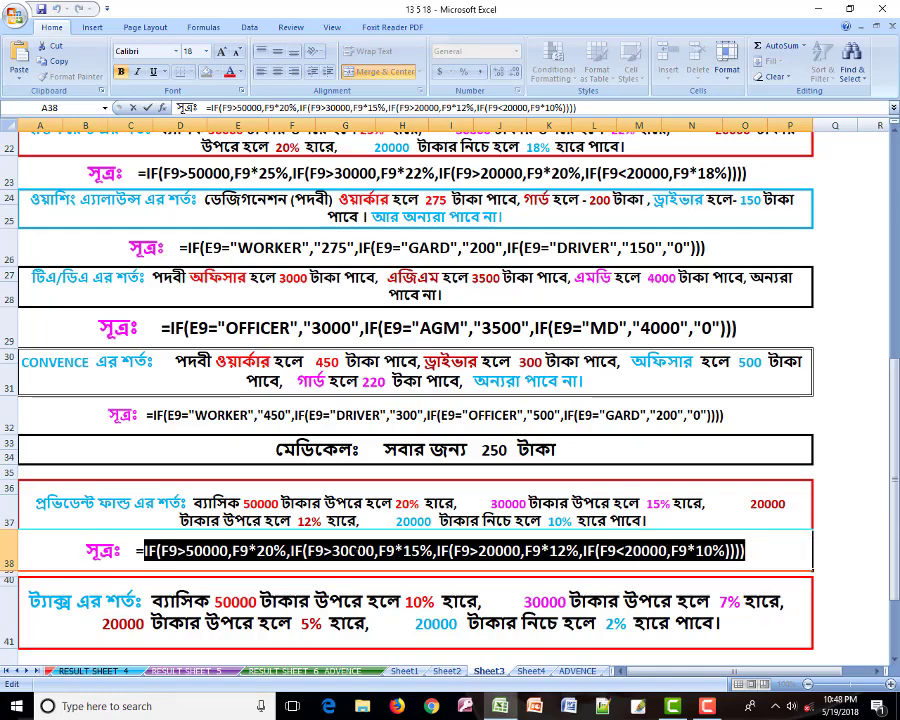
pyautogui.scroll(7, 598, 283)
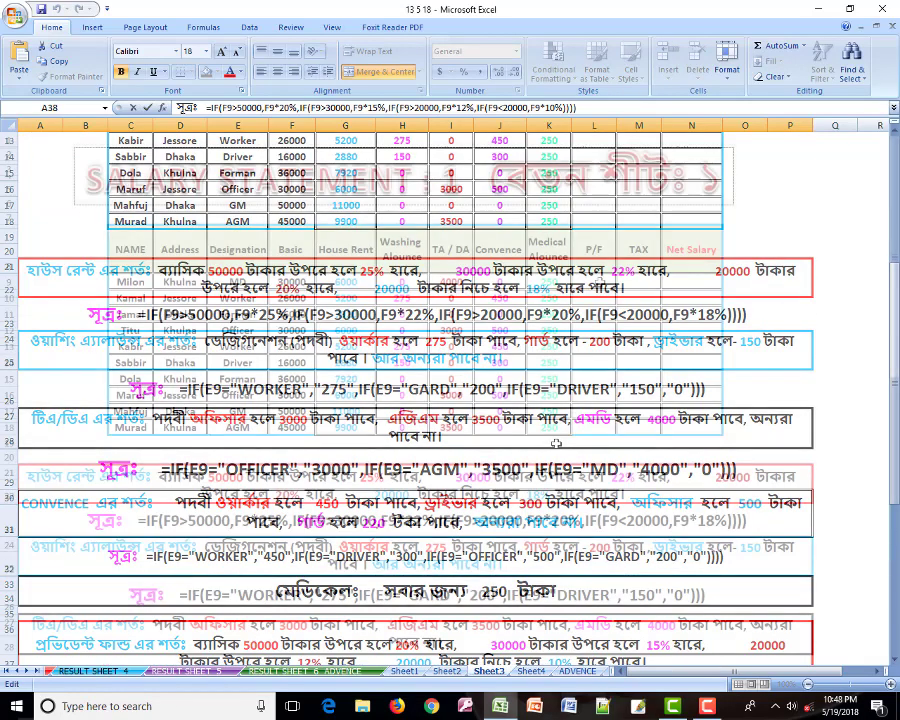
pyautogui.click(598, 283)
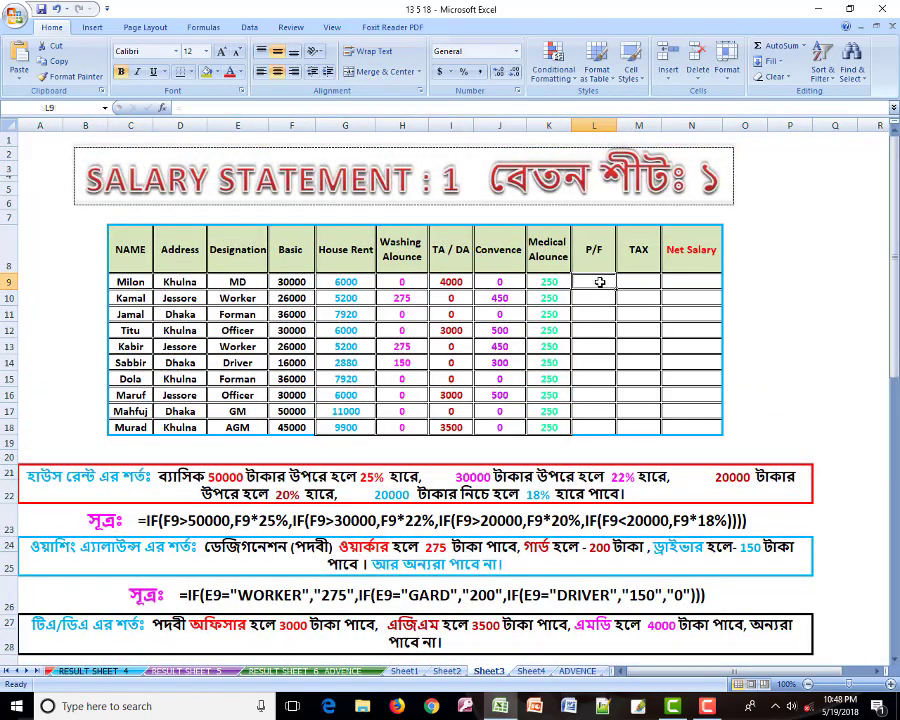
pyautogui.write('=IF(F9>50000,F9*20%,IF(F9>30000,F9*15%,IF(F9>20000,F9*12%,IF(F9<20000,F9*10%))))')
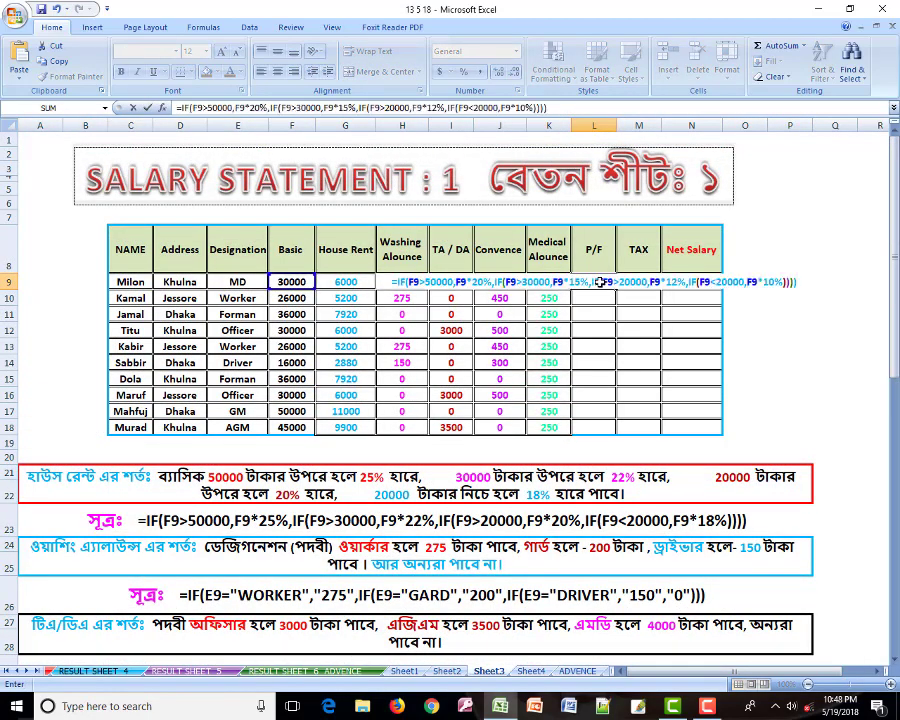
pyautogui.press('Return')
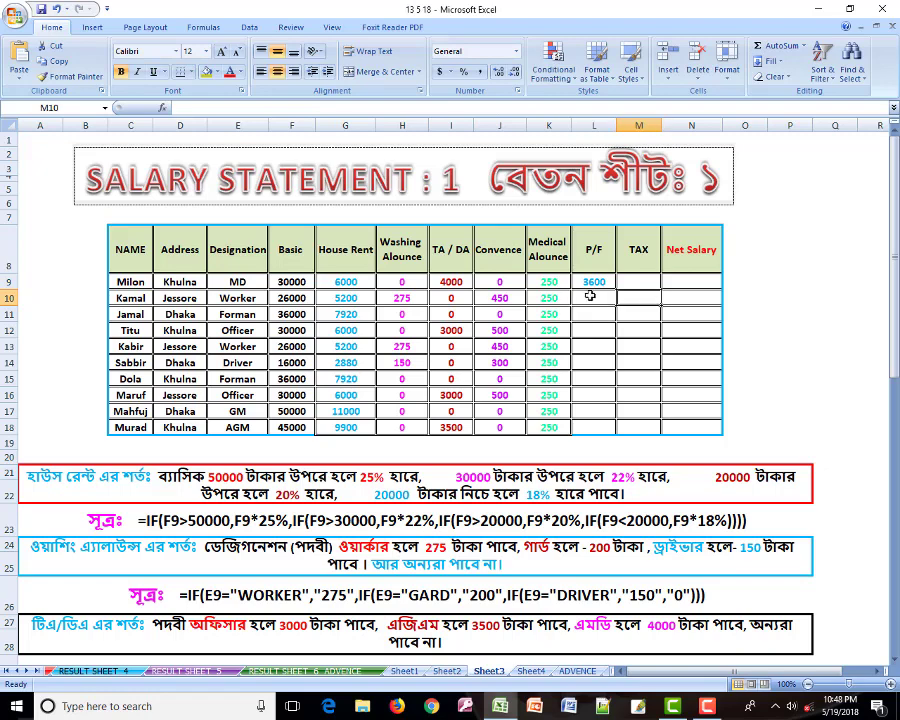
# Fill the P/F formula from L9 down through L18 for all ten employees
pyautogui.click(596, 282)
pyautogui.moveTo(615, 288); pyautogui.dragTo(615, 432)
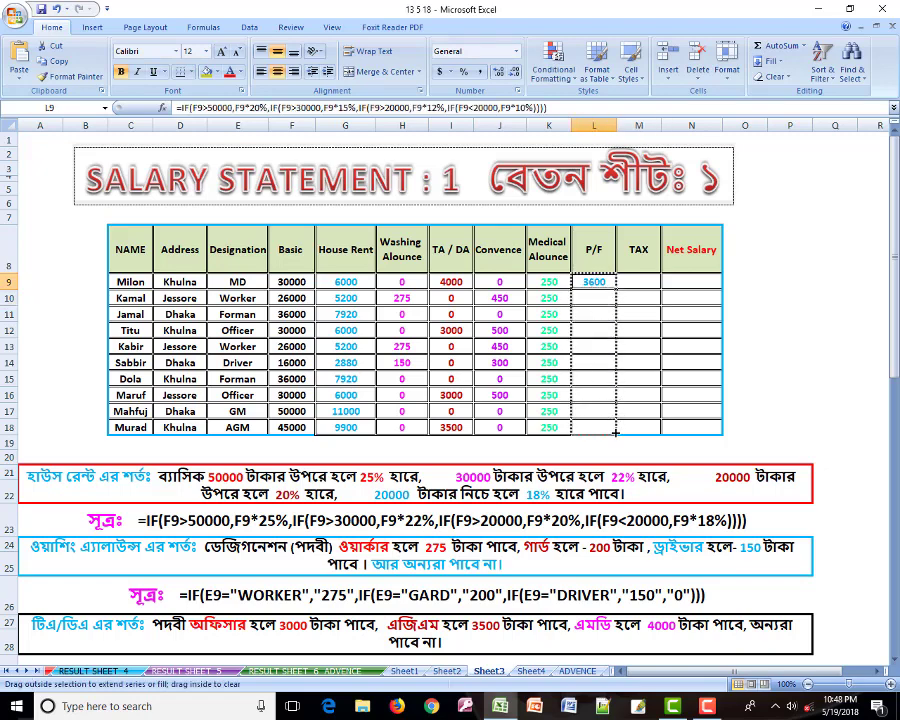
pyautogui.moveTo(615, 432); pyautogui.dragTo(615, 432)
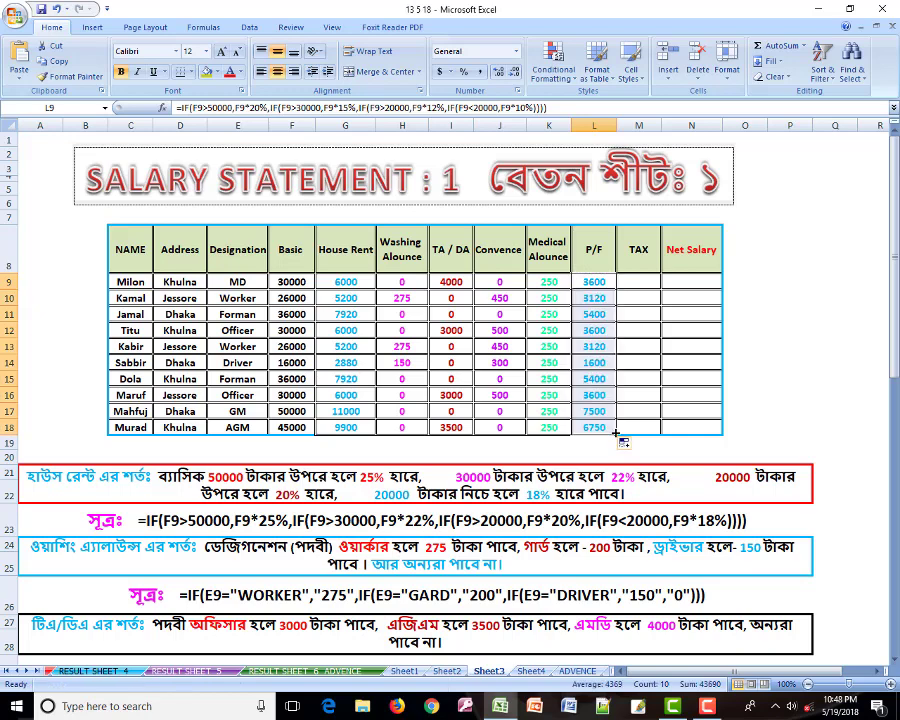
pyautogui.click(635, 283)
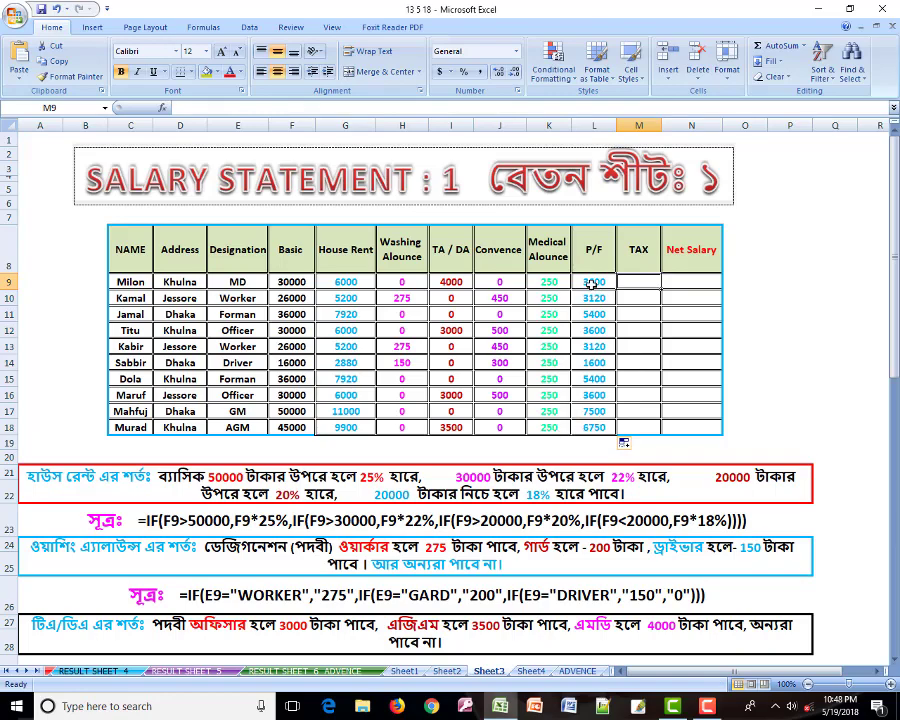
# Scroll below the table and select the nested IF tax formula written in row 42
pyautogui.scroll(-1, 594, 362)
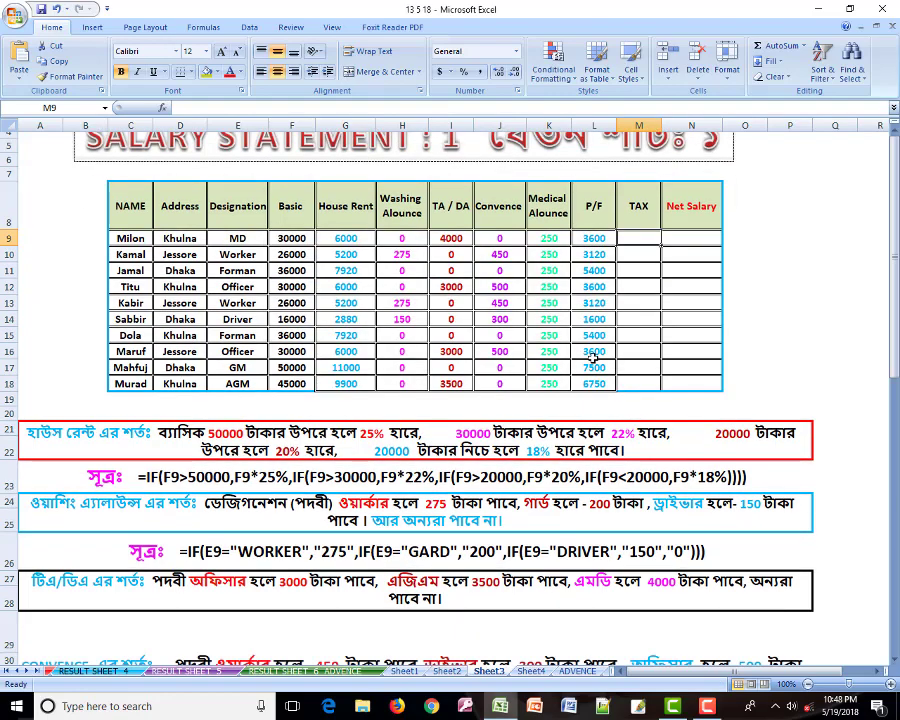
pyautogui.scroll(-4, 594, 360)
pyautogui.scroll(-1, 593, 357)
pyautogui.scroll(-2, 591, 360)
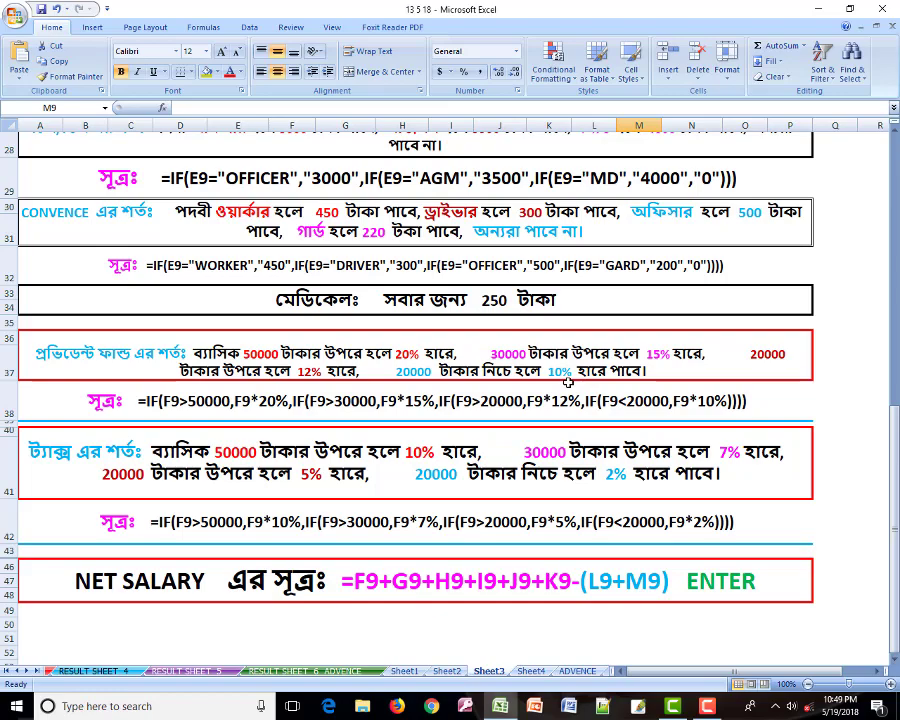
pyautogui.scroll(7, 567, 381)
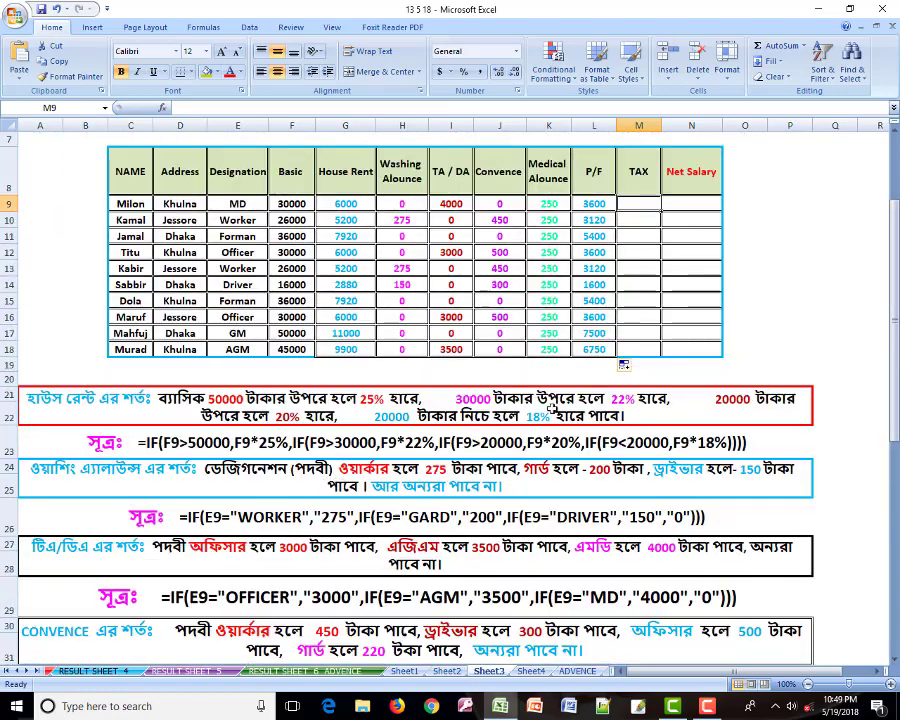
pyautogui.scroll(2, 644, 280)
pyautogui.click(638, 252)
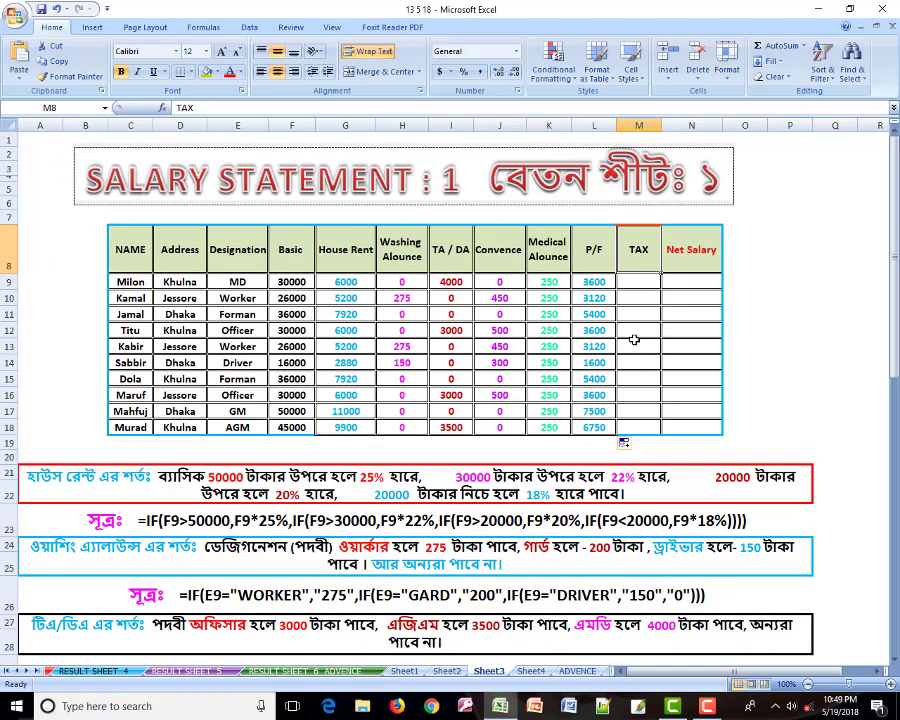
pyautogui.scroll(-5, 630, 340)
pyautogui.scroll(-2, 633, 340)
pyautogui.scroll(-2, 634, 342)
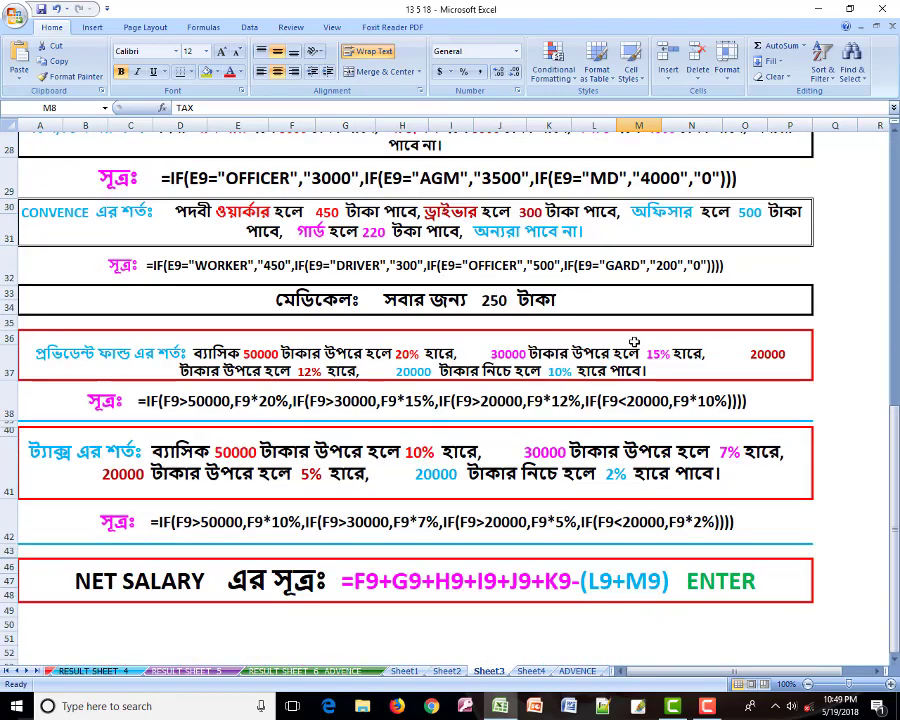
pyautogui.scroll(-1, 634, 343)
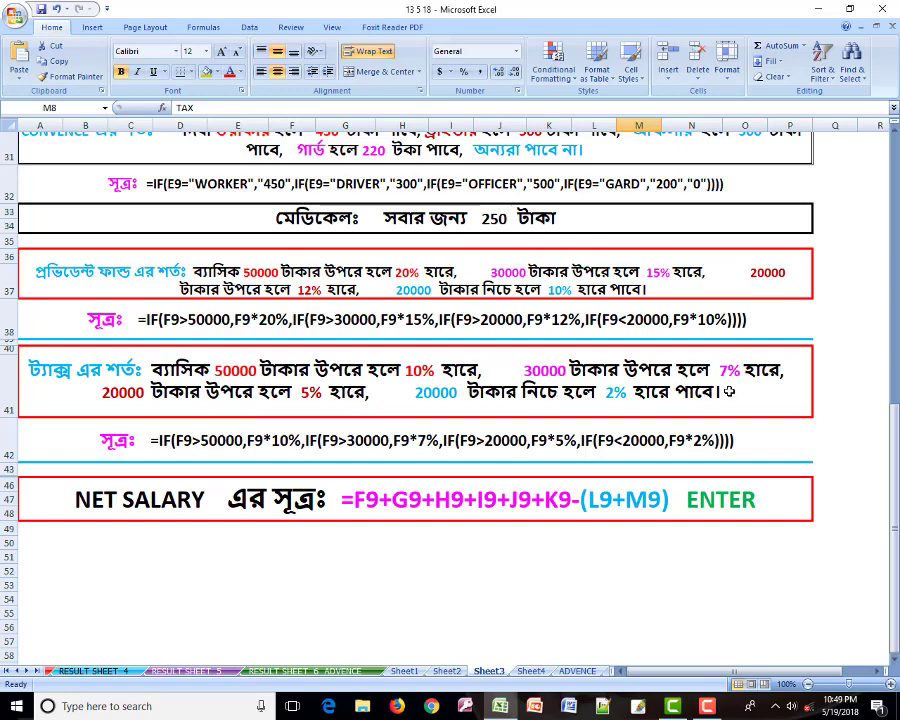
pyautogui.click(230, 445)
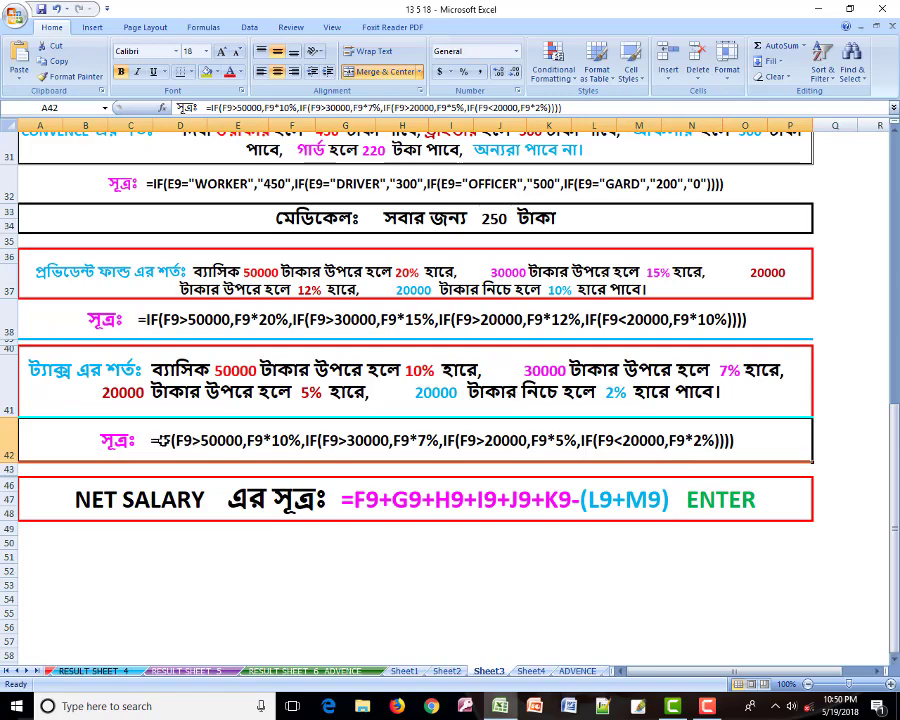
# Copy the tax note's nested IF formula and enter it in M9
pyautogui.doubleClick(160, 440)
pyautogui.moveTo(157, 440); pyautogui.dragTo(743, 441)
pyautogui.hotkey('ctrl', 'c')
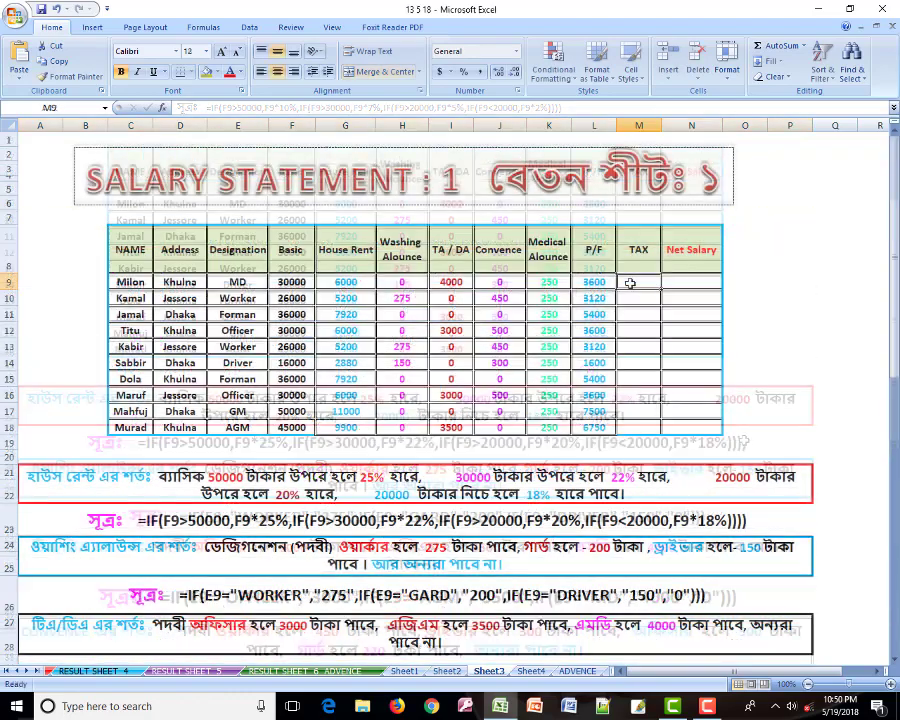
pyautogui.write('=')
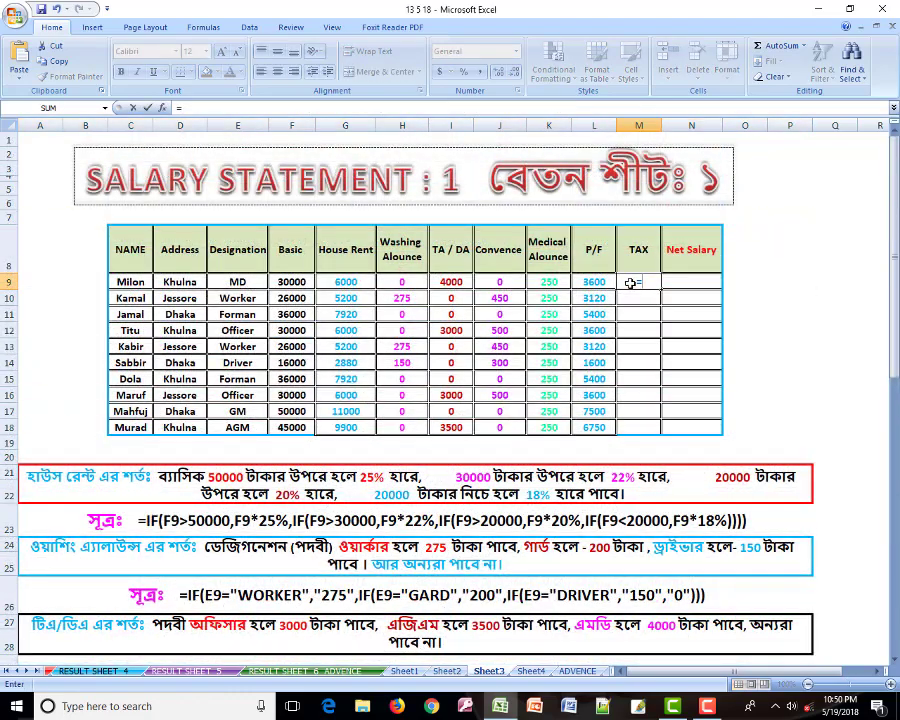
pyautogui.hotkey('ctrl', 'v')
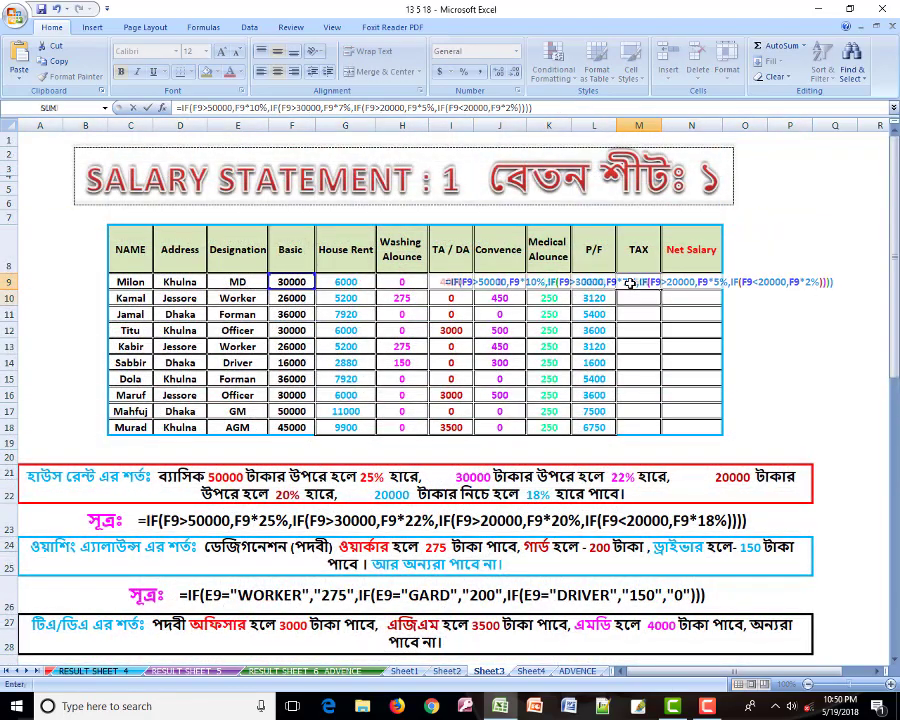
pyautogui.press('Return')
# Fill the TAX formula down to M18 and check it against the written tax conditions
pyautogui.click(647, 282)
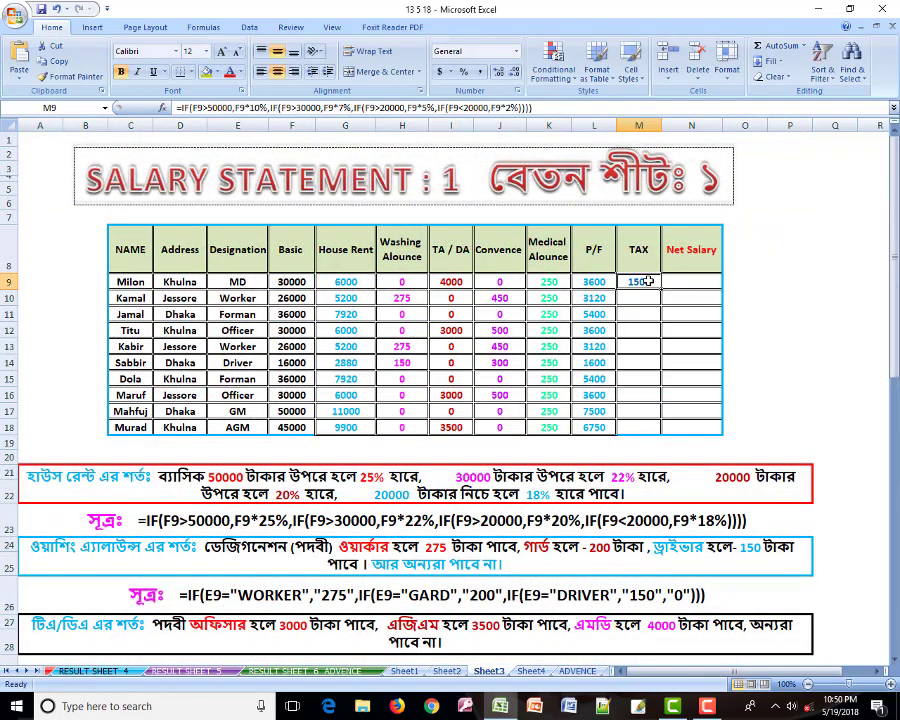
pyautogui.moveTo(661, 289); pyautogui.dragTo(666, 430)
pyautogui.scroll(-7, 422, 556)
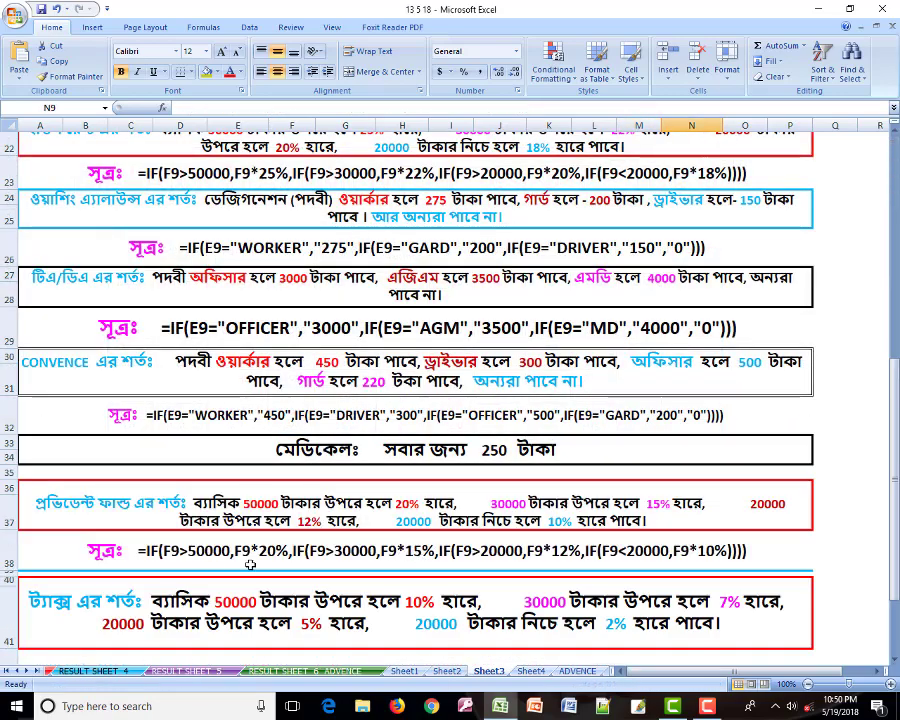
pyautogui.scroll(-3, 220, 566)
pyautogui.click(605, 378)
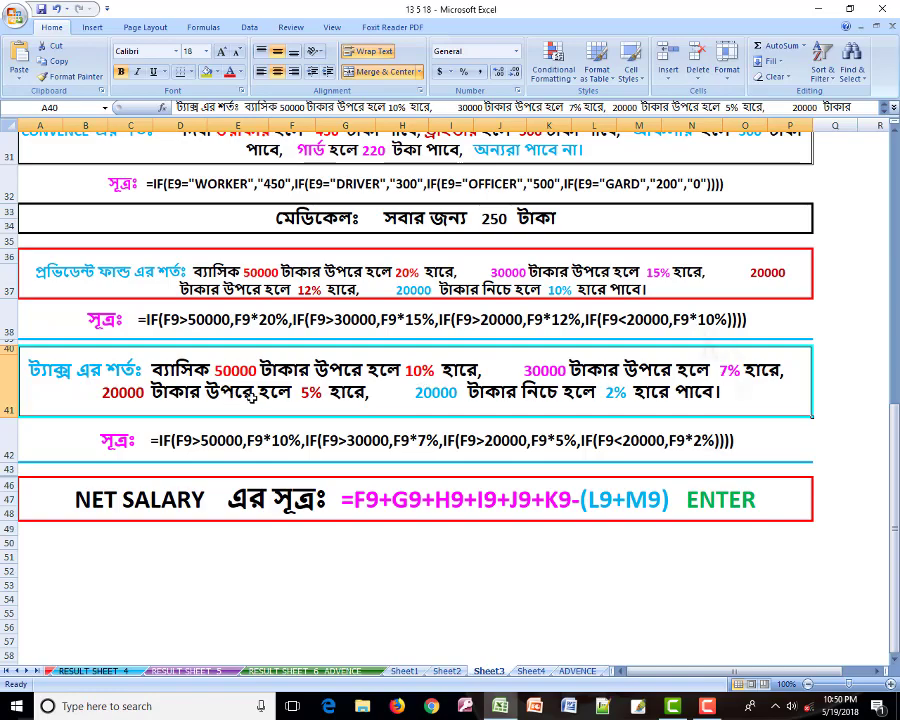
pyautogui.scroll(7, 580, 300)
pyautogui.scroll(3, 600, 290)
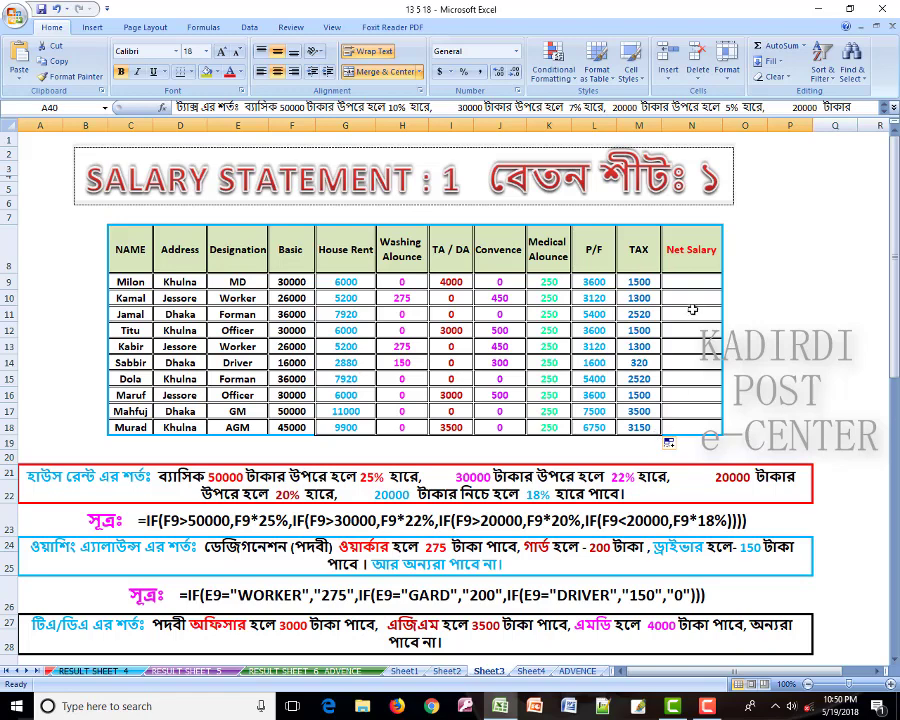
pyautogui.click(692, 280)
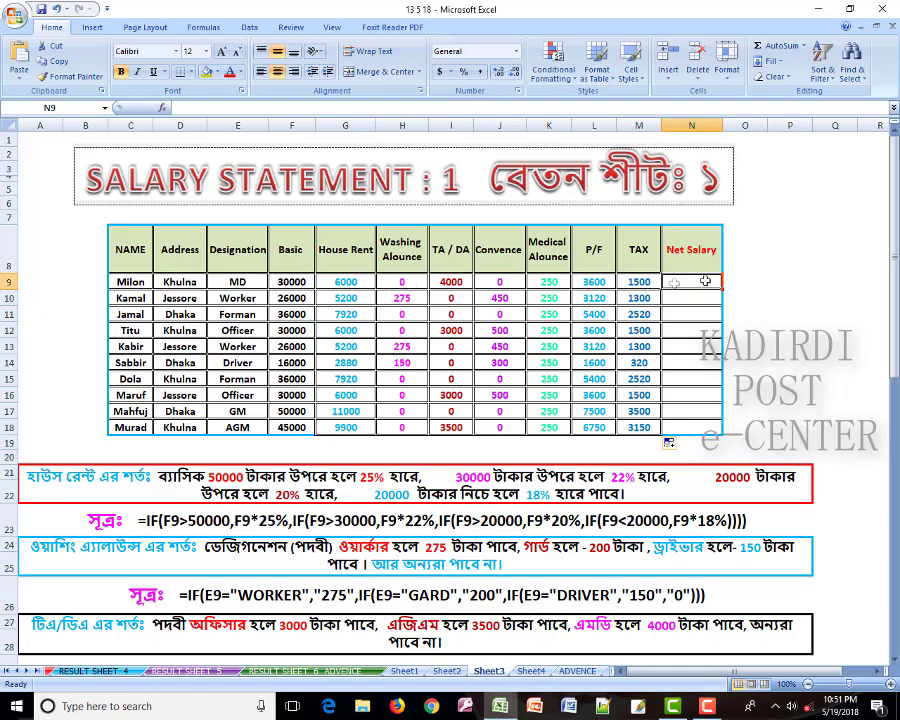
pyautogui.click(126, 284)
pyautogui.click(243, 284)
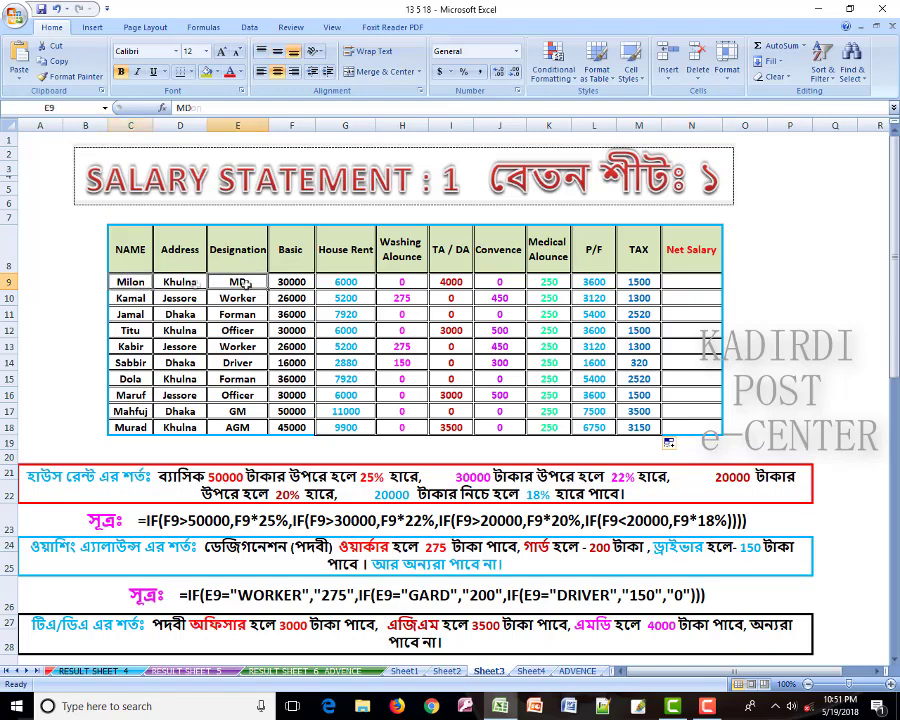
pyautogui.click(185, 283)
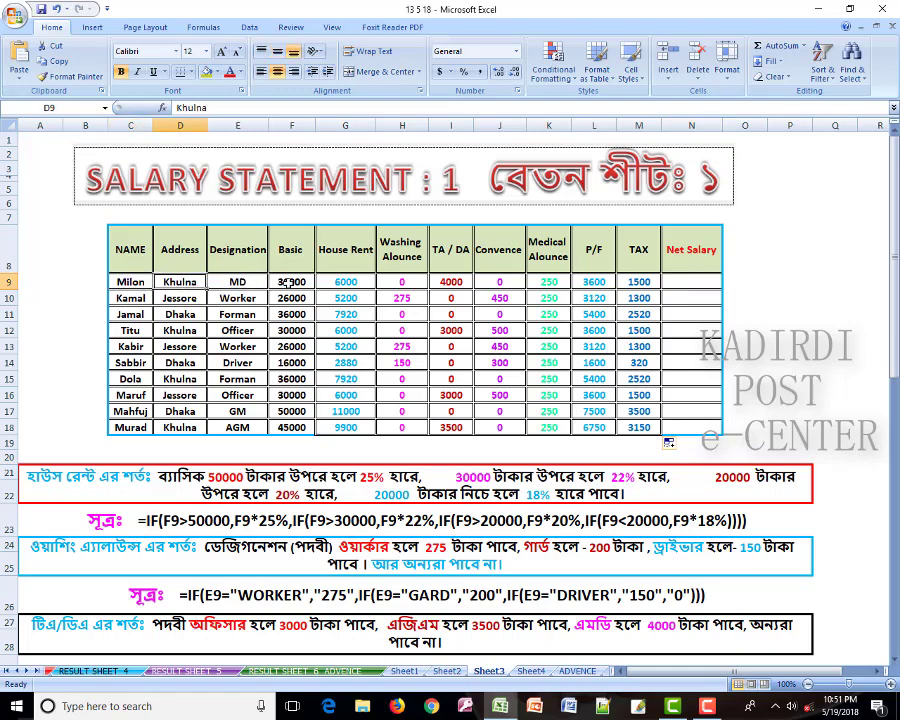
pyautogui.click(291, 282)
pyautogui.click(348, 284)
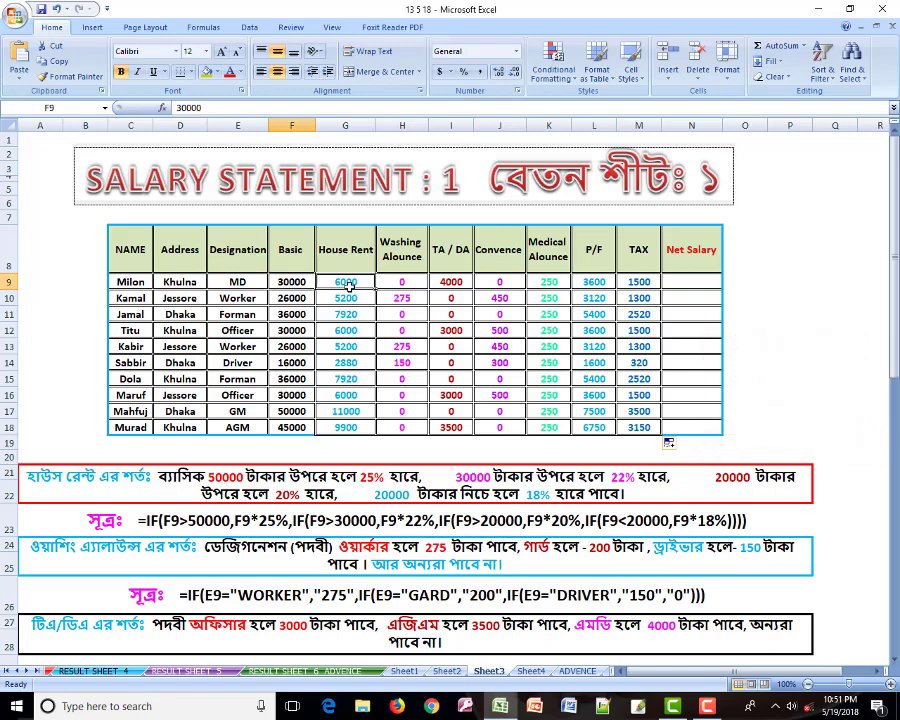
pyautogui.click(397, 284)
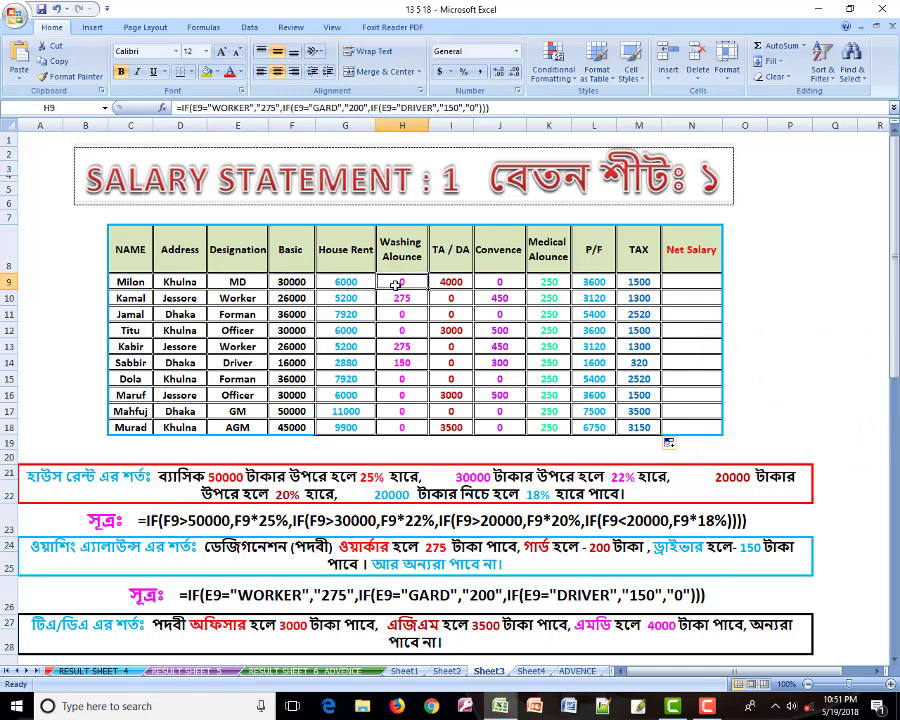
pyautogui.click(453, 283)
pyautogui.click(496, 284)
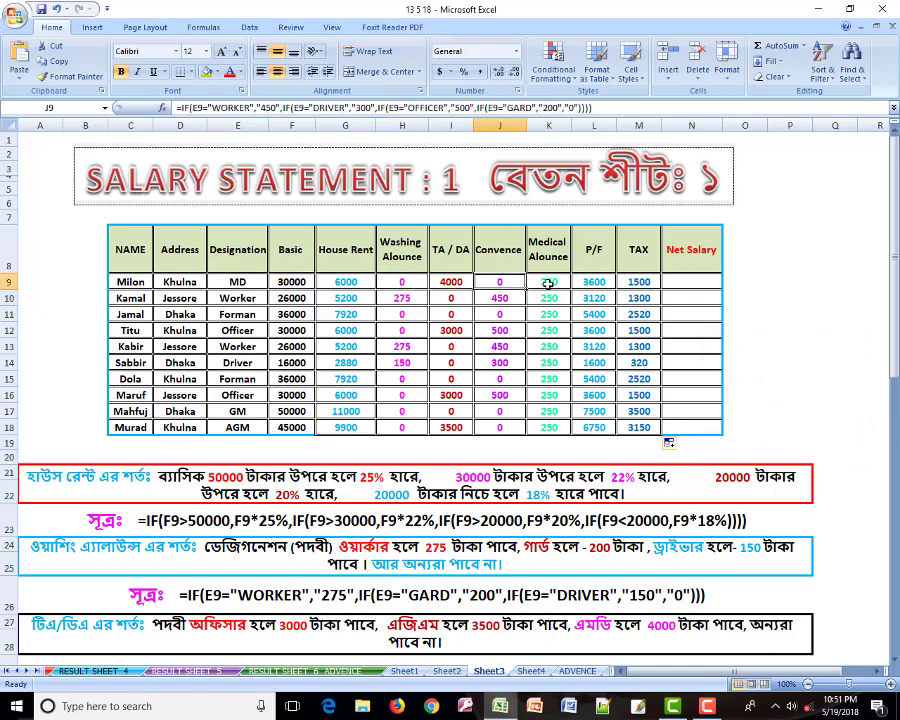
pyautogui.click(547, 283)
pyautogui.click(604, 283)
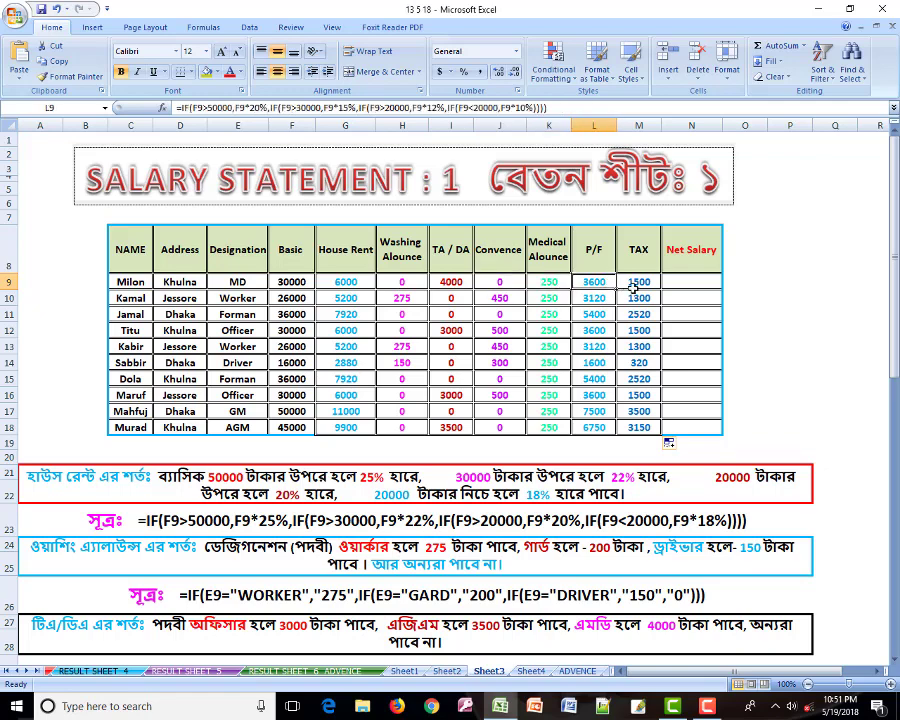
pyautogui.click(637, 283)
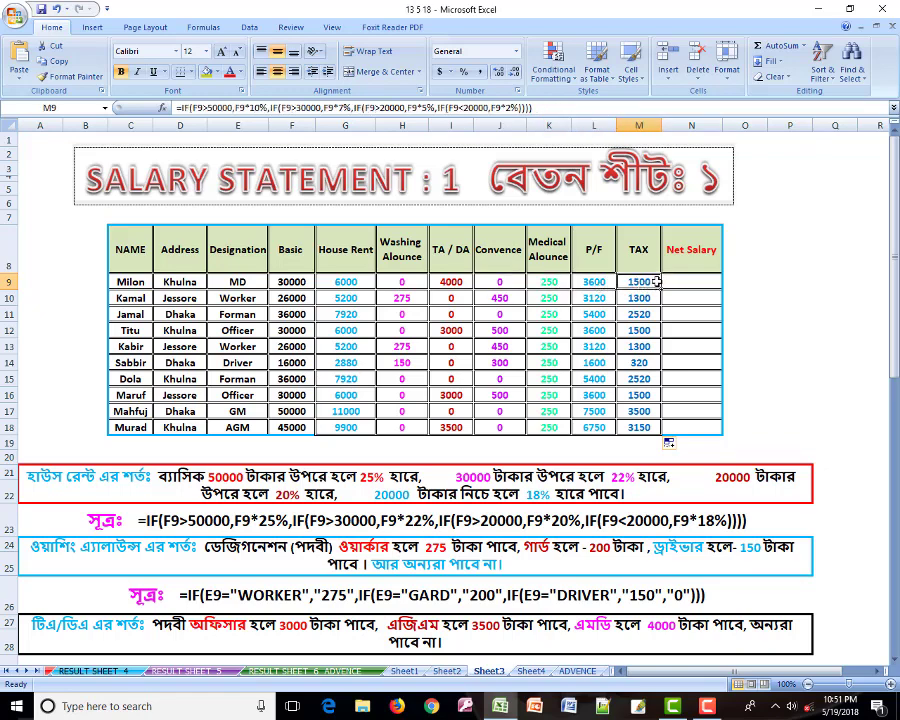
pyautogui.click(694, 283)
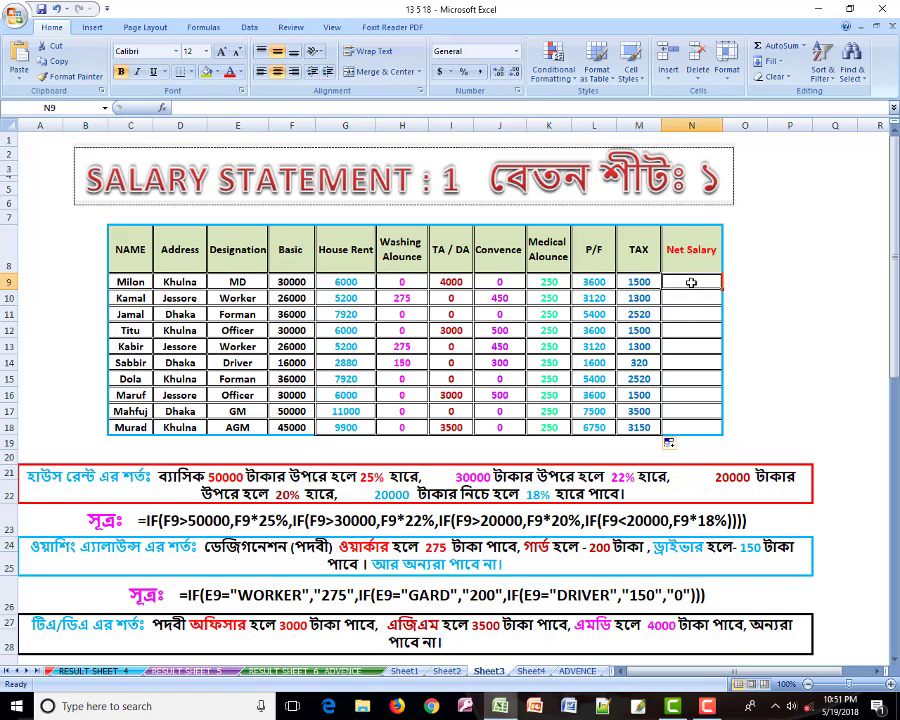
pyautogui.scroll(-1, 691, 302)
pyautogui.scroll(-1, 693, 304)
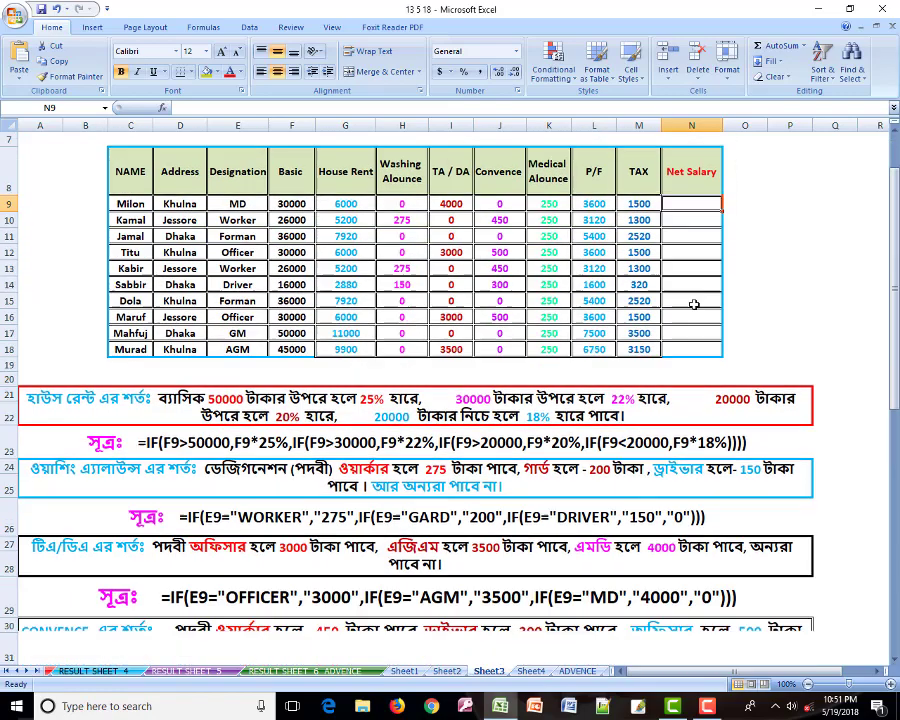
pyautogui.scroll(-3, 694, 304)
pyautogui.scroll(-4, 689, 303)
pyautogui.scroll(-4, 686, 310)
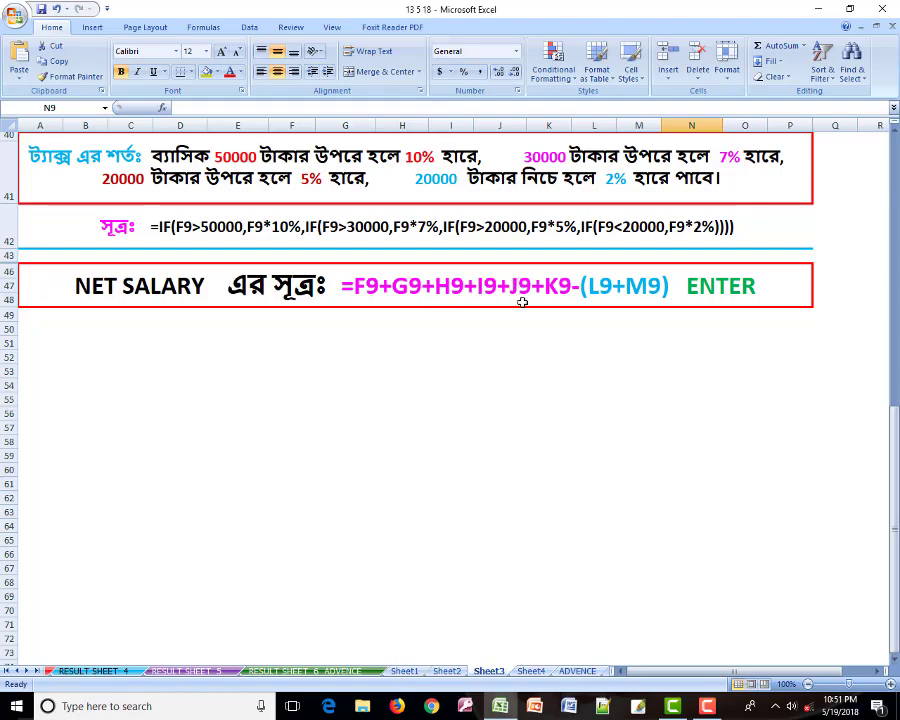
pyautogui.scroll(3, 518, 294)
pyautogui.scroll(3, 518, 294)
pyautogui.scroll(6, 518, 294)
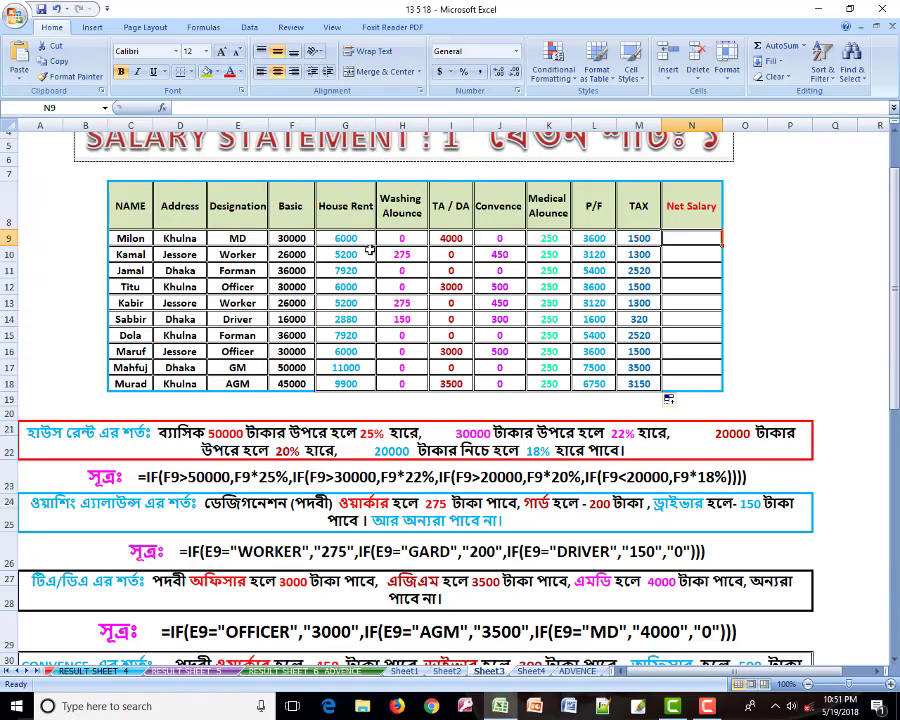
pyautogui.click(288, 237)
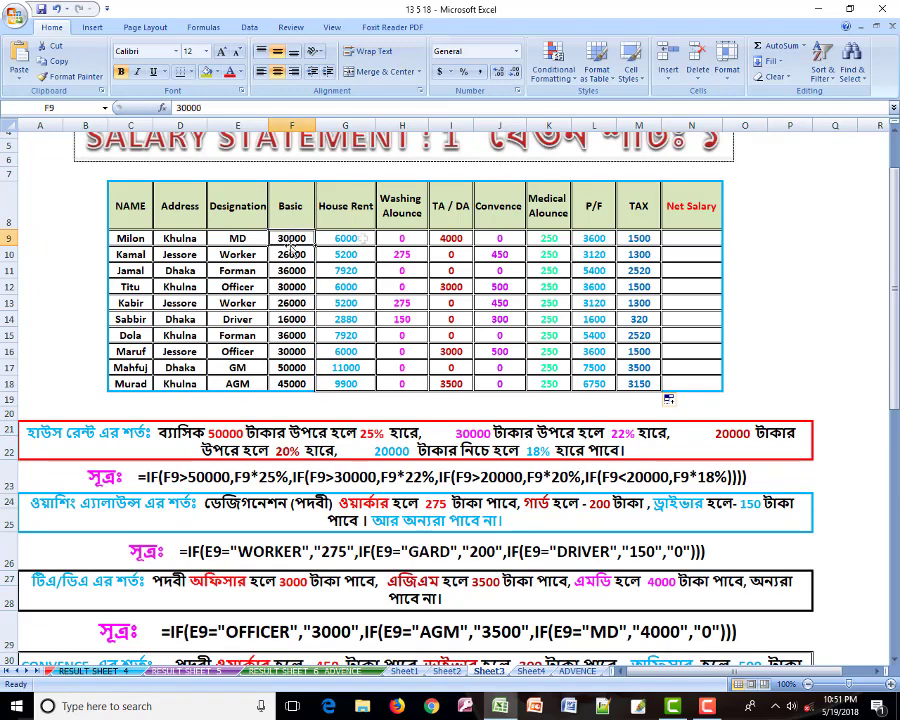
pyautogui.click(362, 238)
pyautogui.click(398, 239)
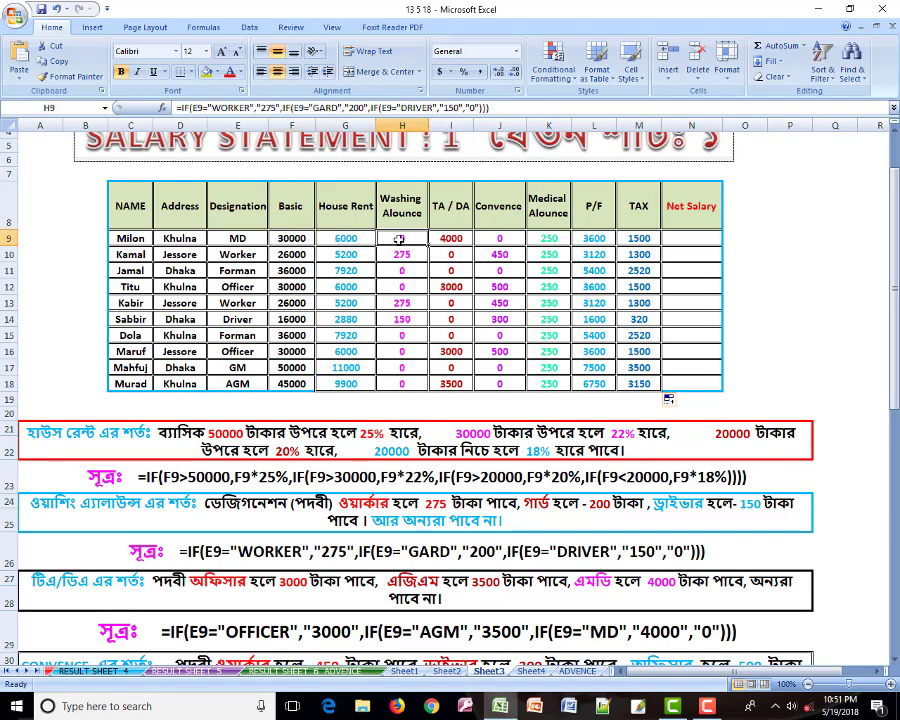
pyautogui.click(462, 240)
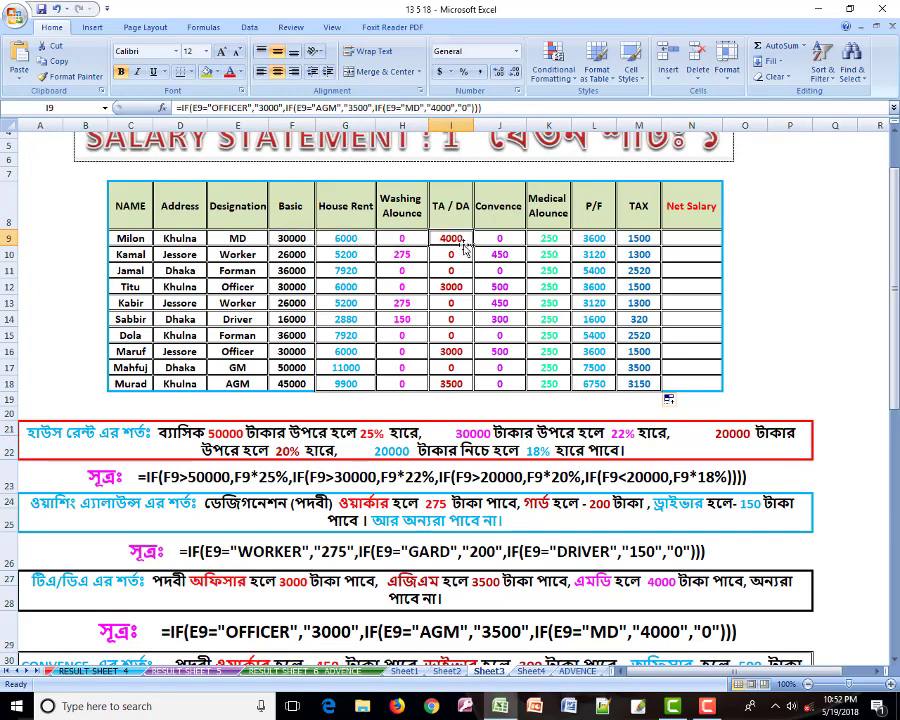
pyautogui.click(501, 239)
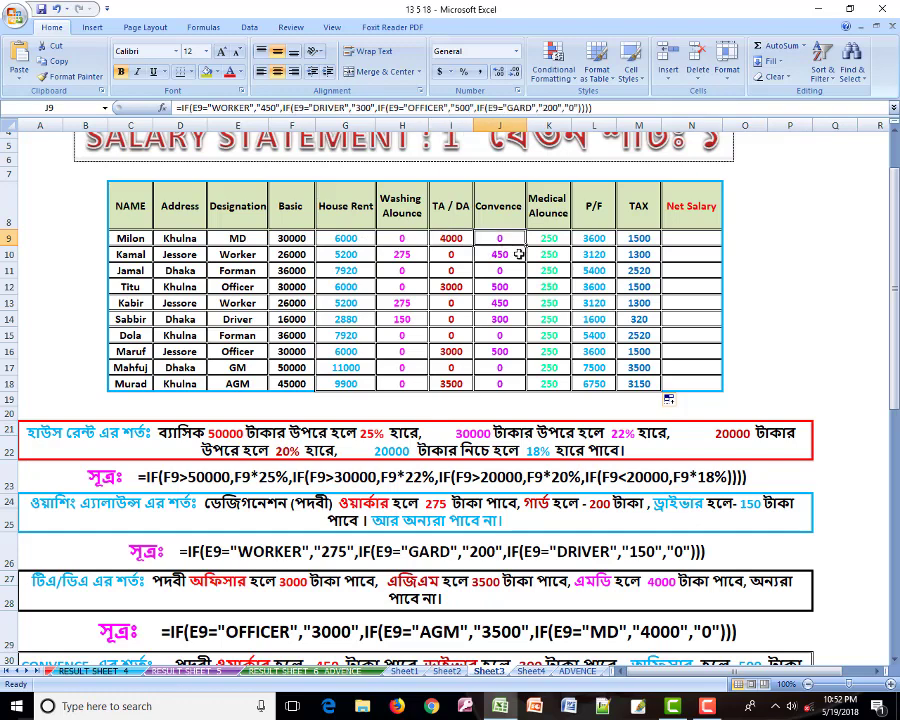
pyautogui.click(552, 240)
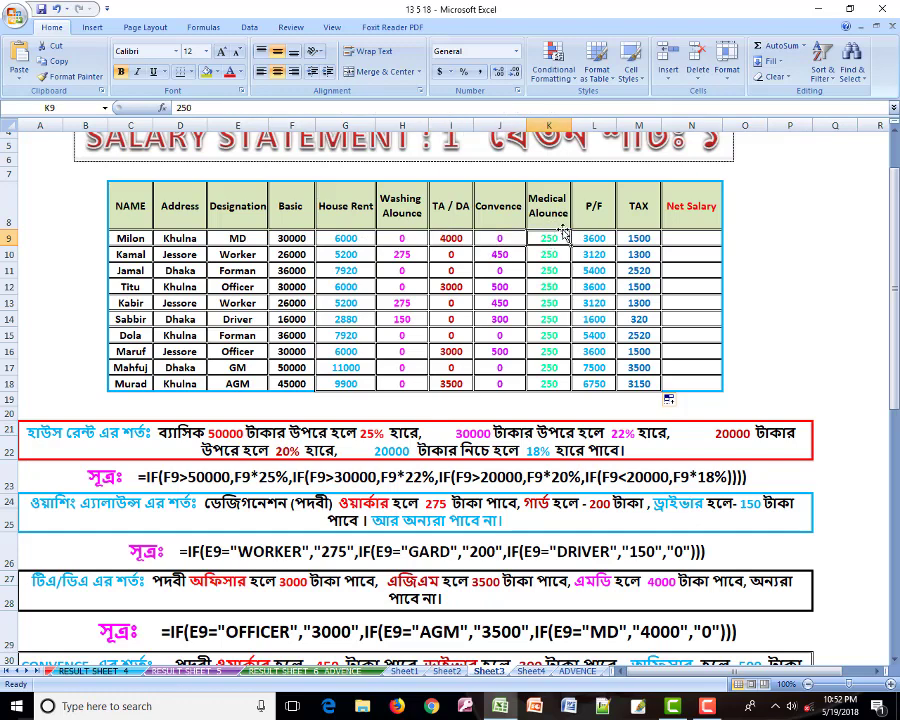
pyautogui.click(596, 237)
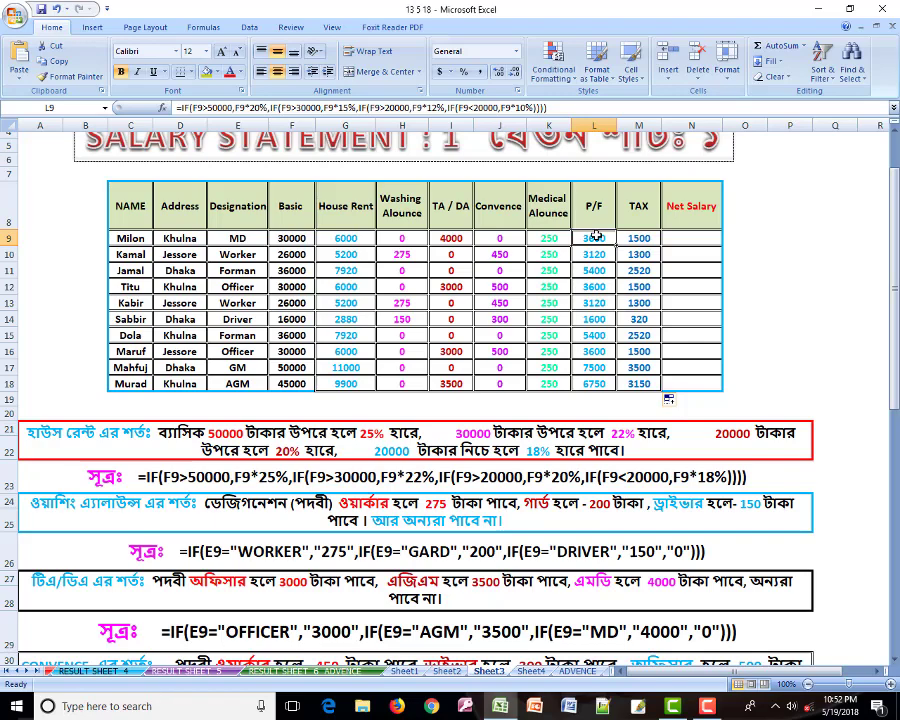
pyautogui.click(641, 240)
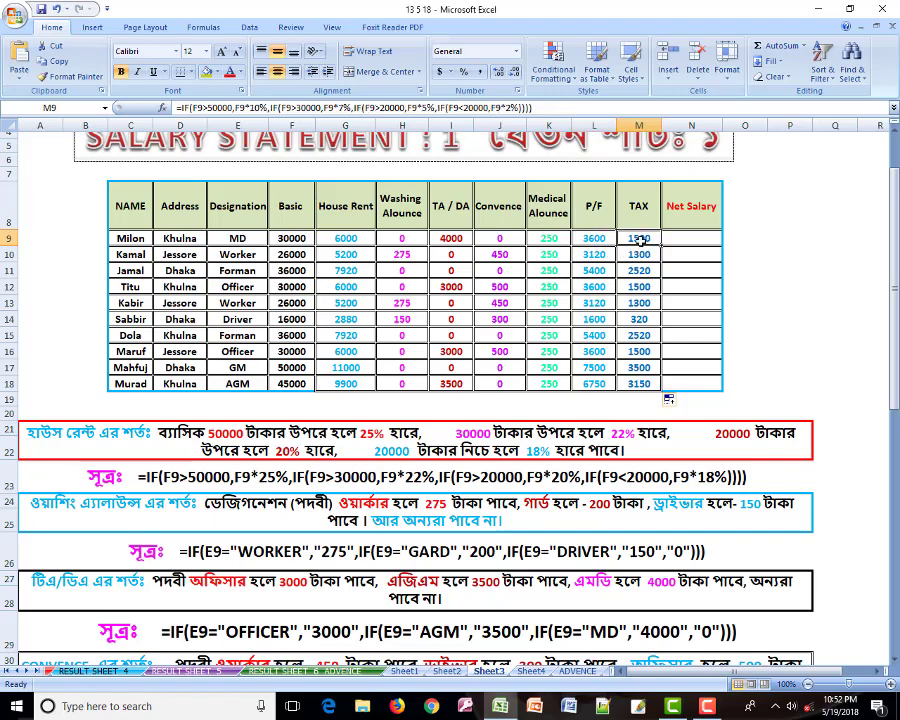
pyautogui.click(690, 238)
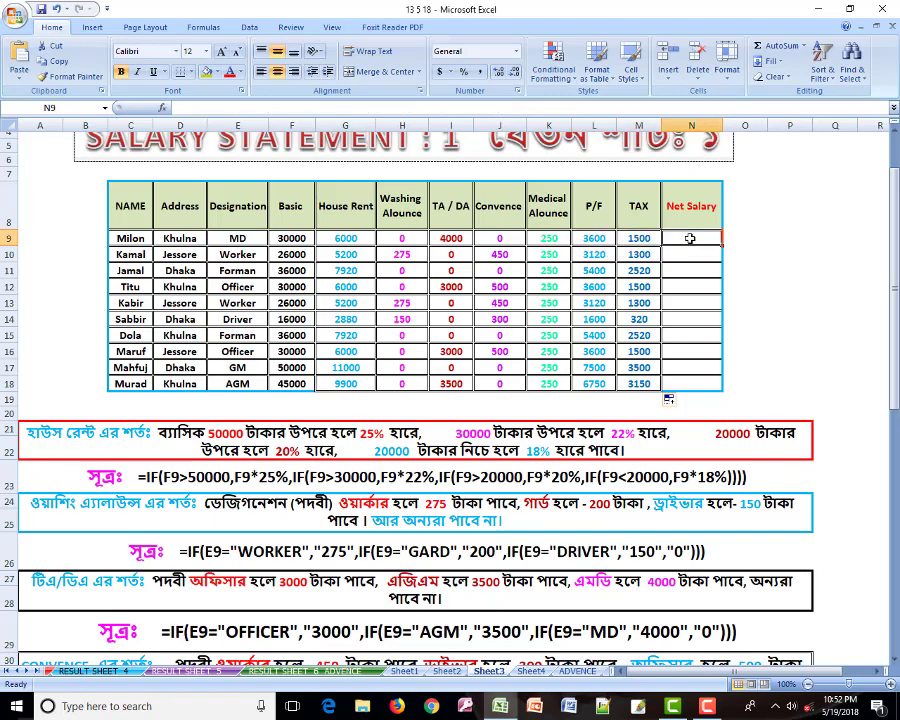
pyautogui.scroll(-1, 690, 238)
pyautogui.scroll(-11, 690, 236)
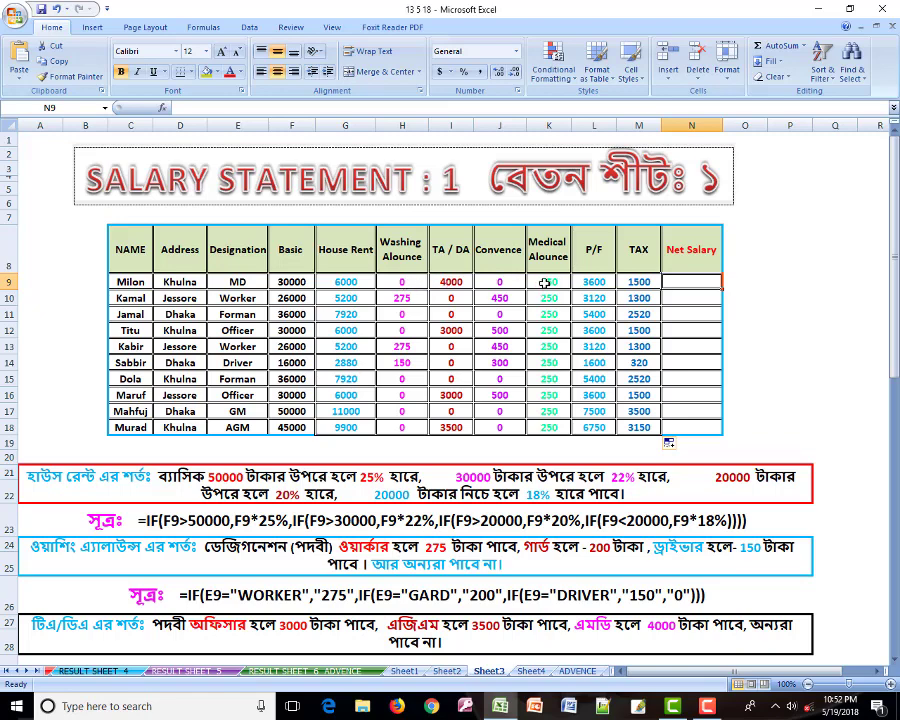
pyautogui.moveTo(593, 283); pyautogui.dragTo(298, 282)
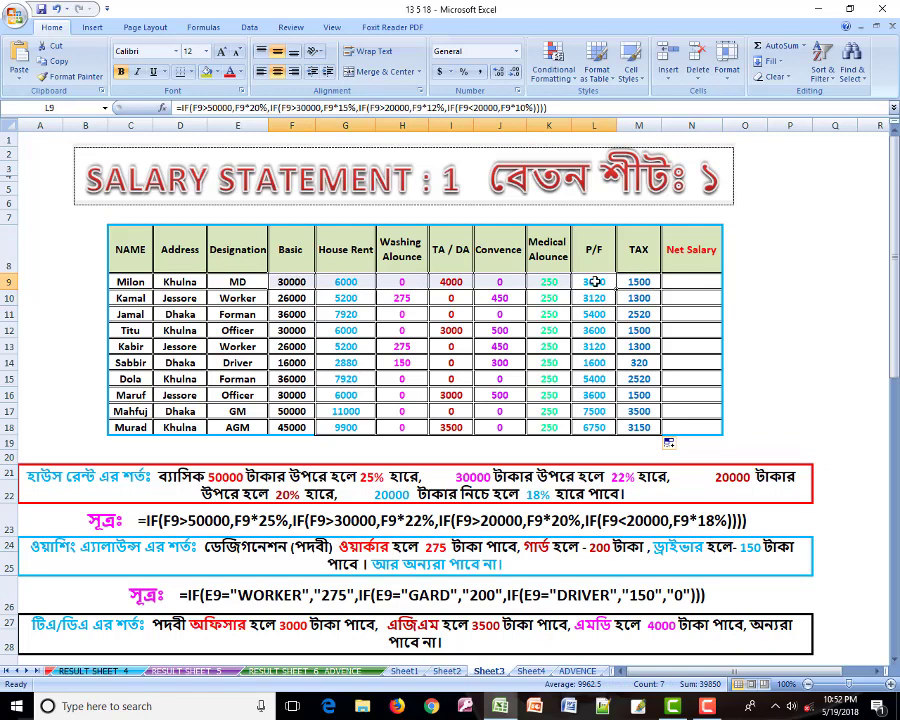
pyautogui.moveTo(593, 282); pyautogui.dragTo(637, 283)
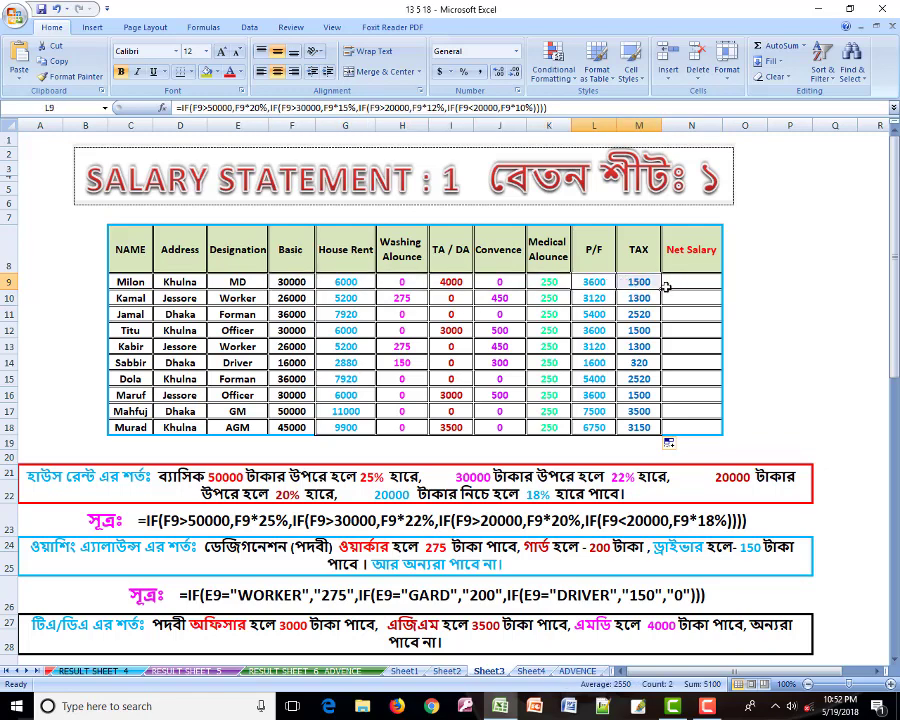
pyautogui.click(531, 286)
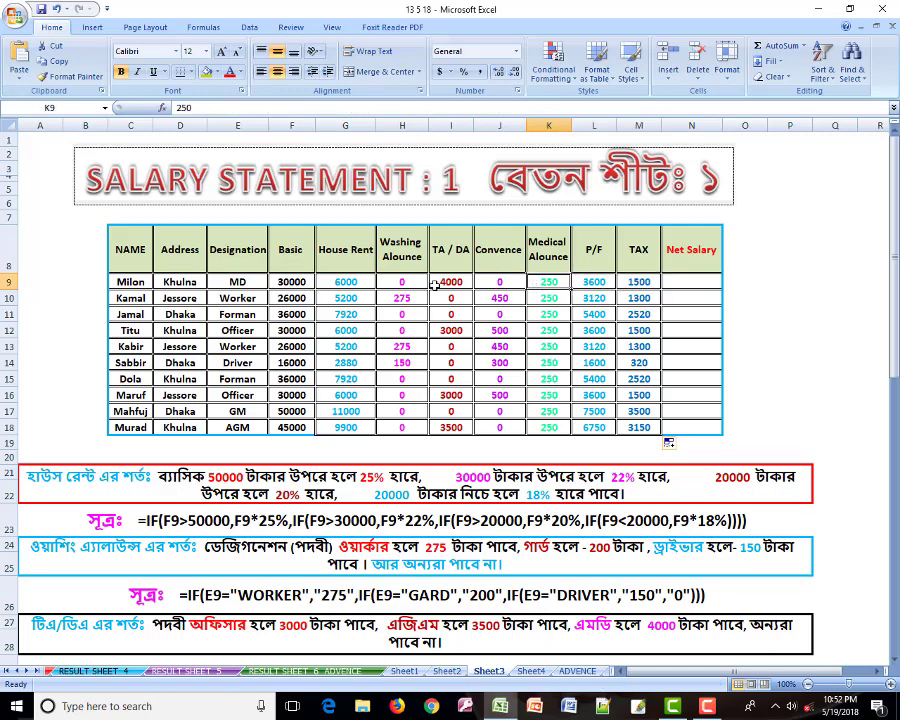
pyautogui.moveTo(302, 283); pyautogui.dragTo(548, 284)
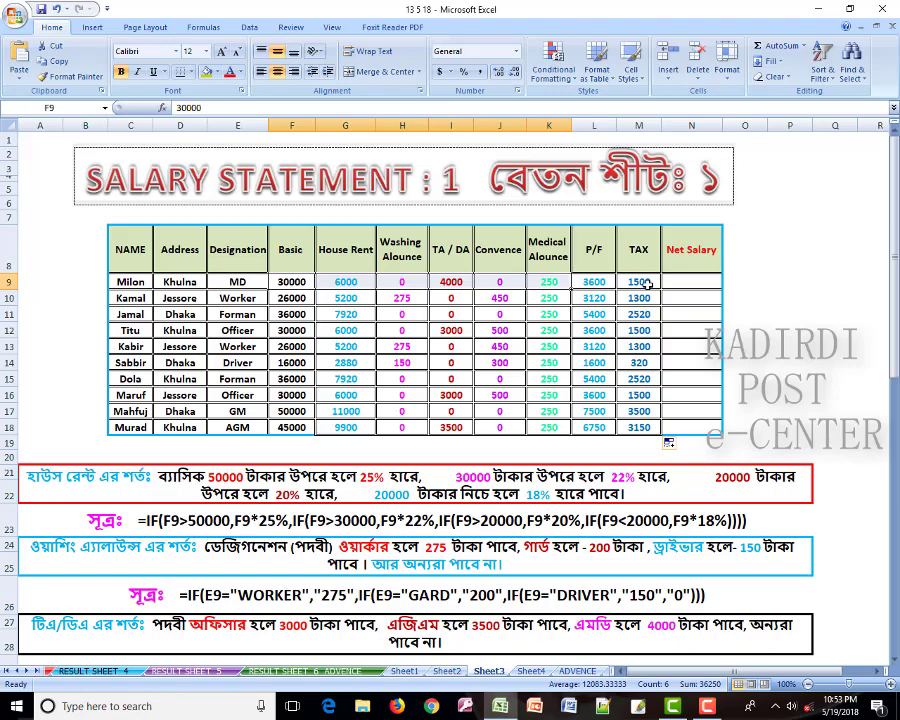
pyautogui.scroll(-1, 645, 285)
pyautogui.scroll(-4, 645, 290)
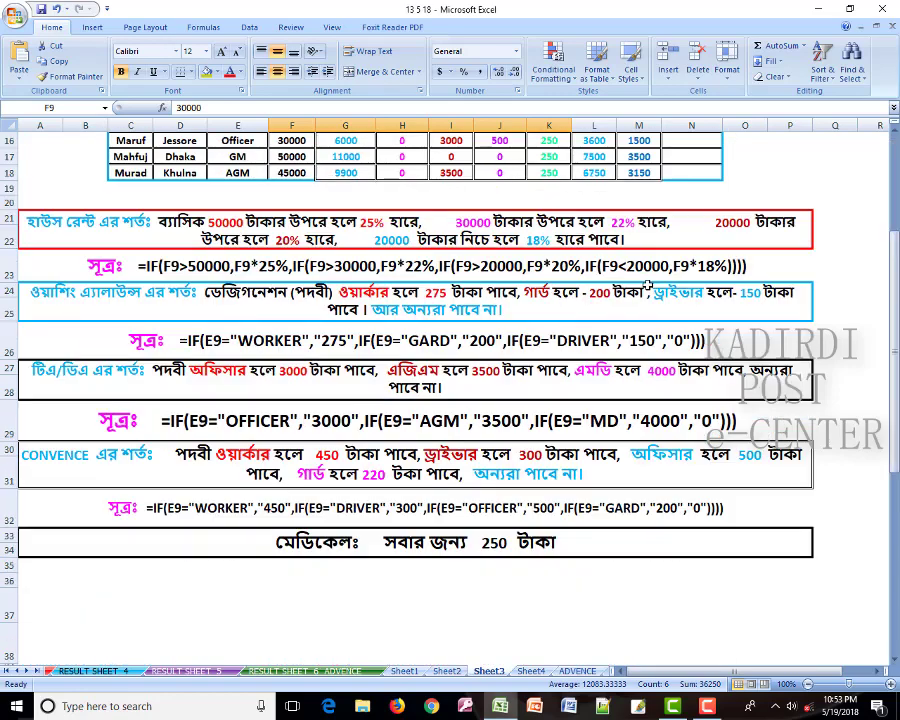
pyautogui.scroll(-5, 650, 300)
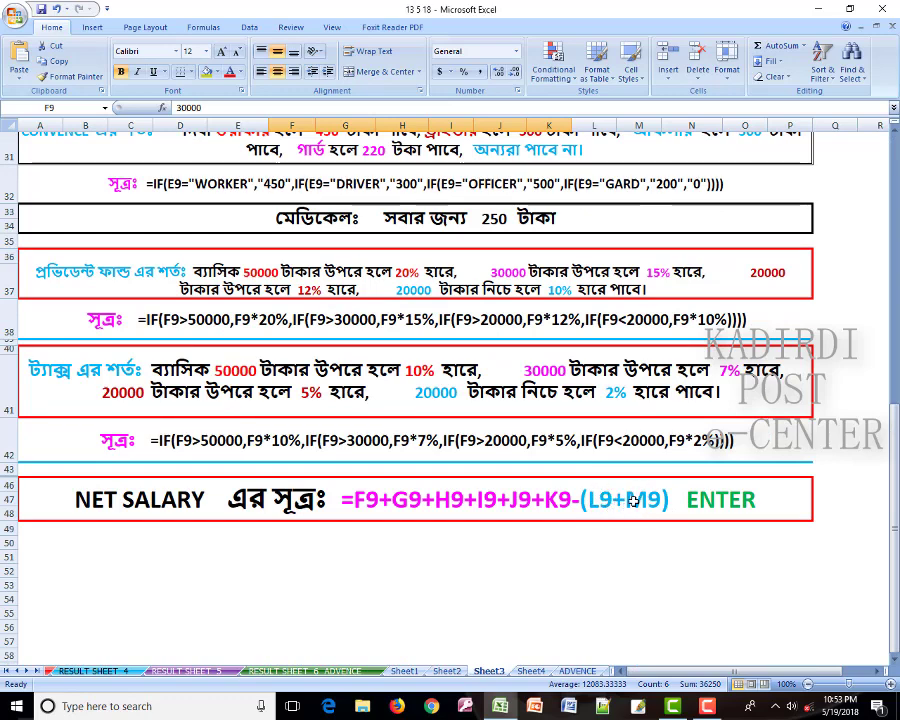
pyautogui.doubleClick(350, 499)
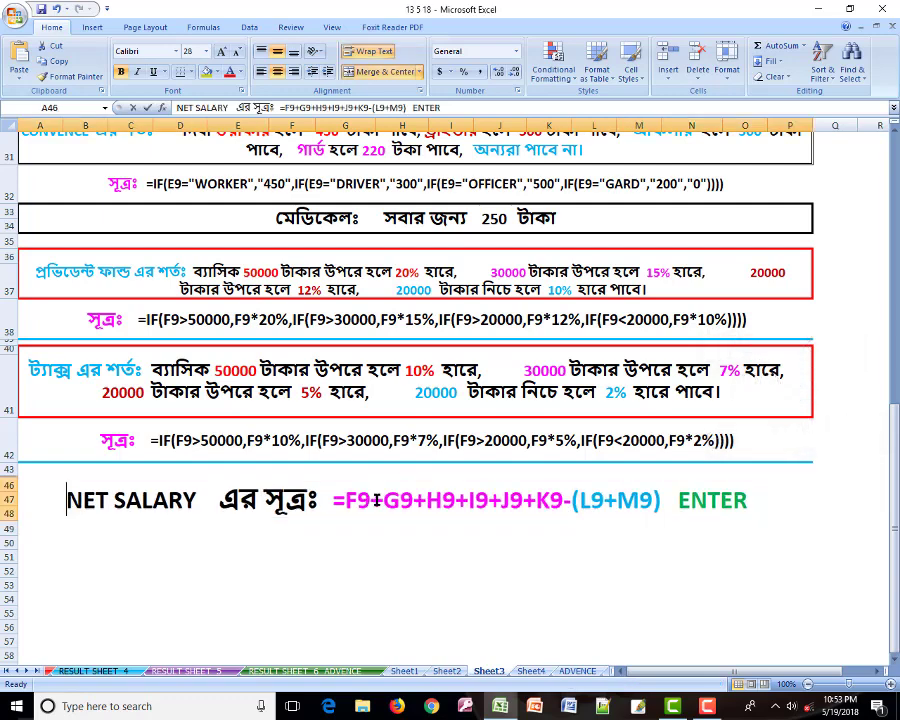
pyautogui.moveTo(347, 502); pyautogui.dragTo(658, 503)
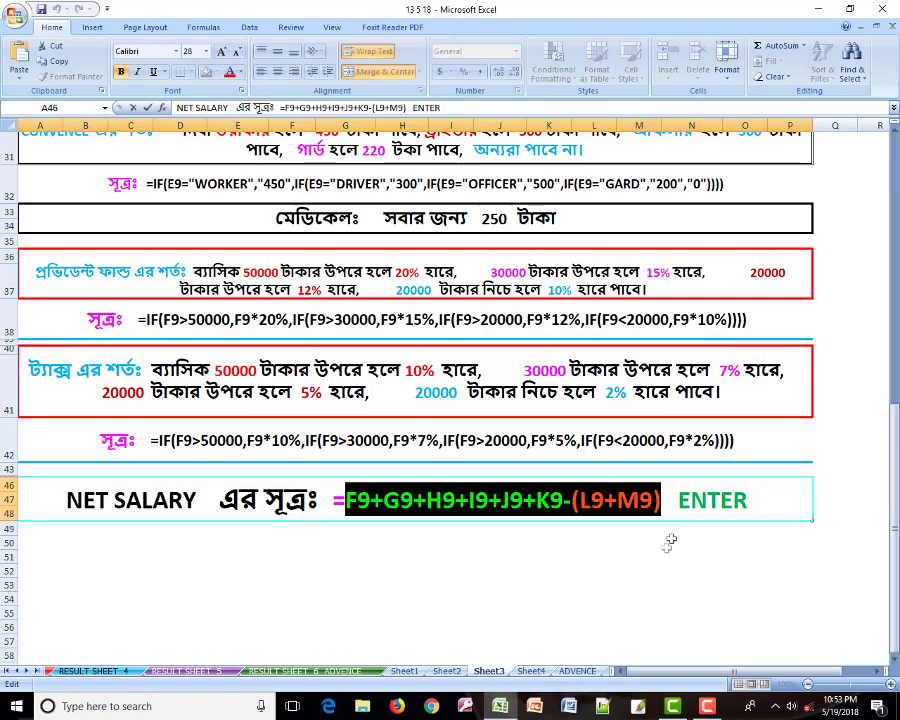
pyautogui.scroll(9, 667, 545)
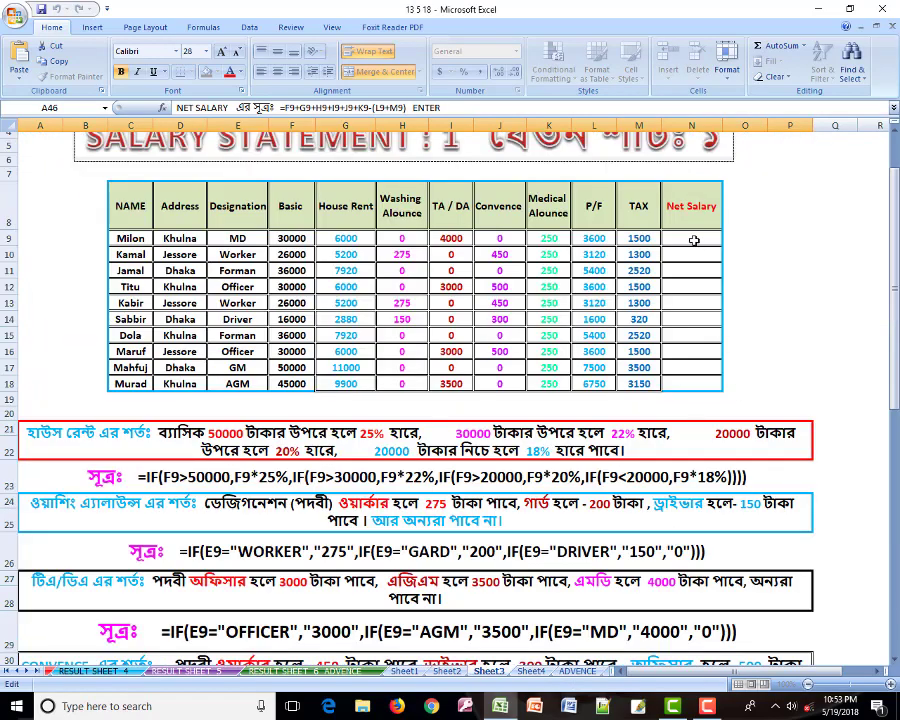
# Enter =F9+G9+H9+I9+J9+K9-(L9+M9) in N9 and fill it down to N18
pyautogui.click(693, 240)
pyautogui.write('=')
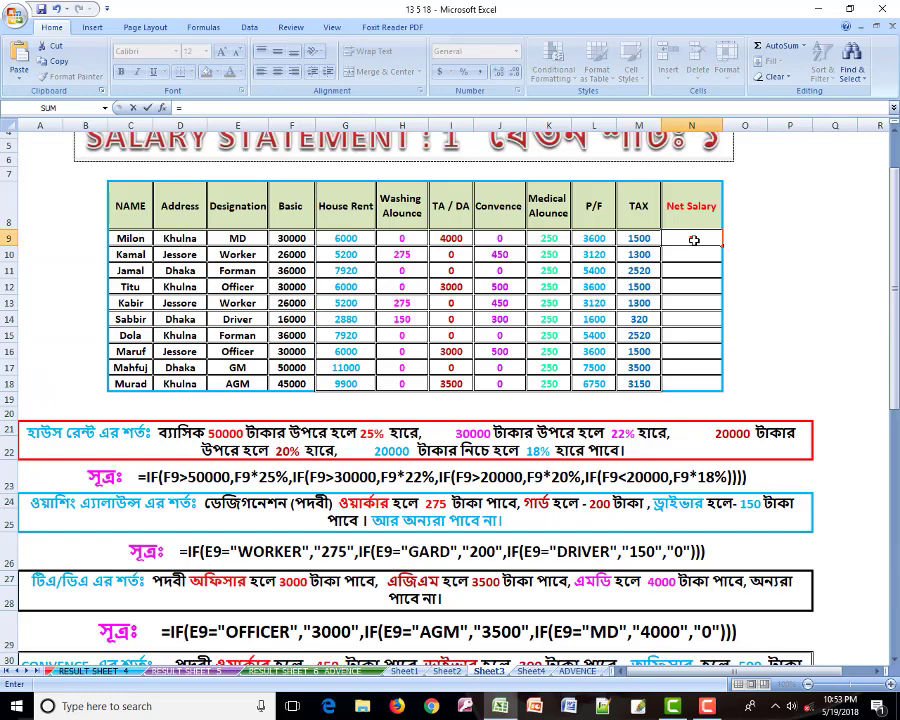
pyautogui.write('F9+G9+H9+I9+J9+K9-(L9+M9)')
pyautogui.press('Return')
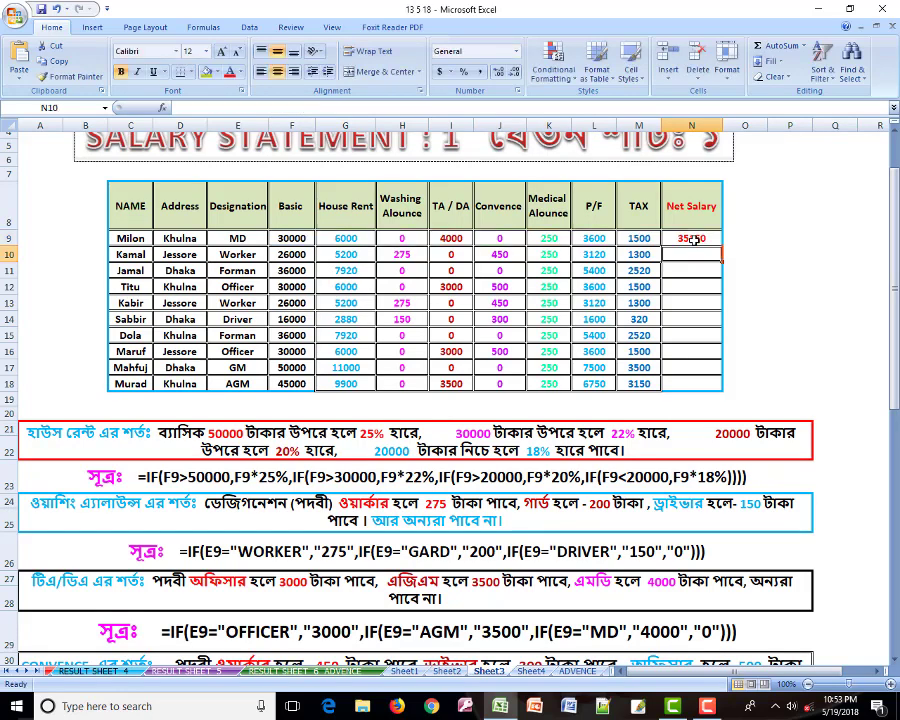
pyautogui.click(715, 240)
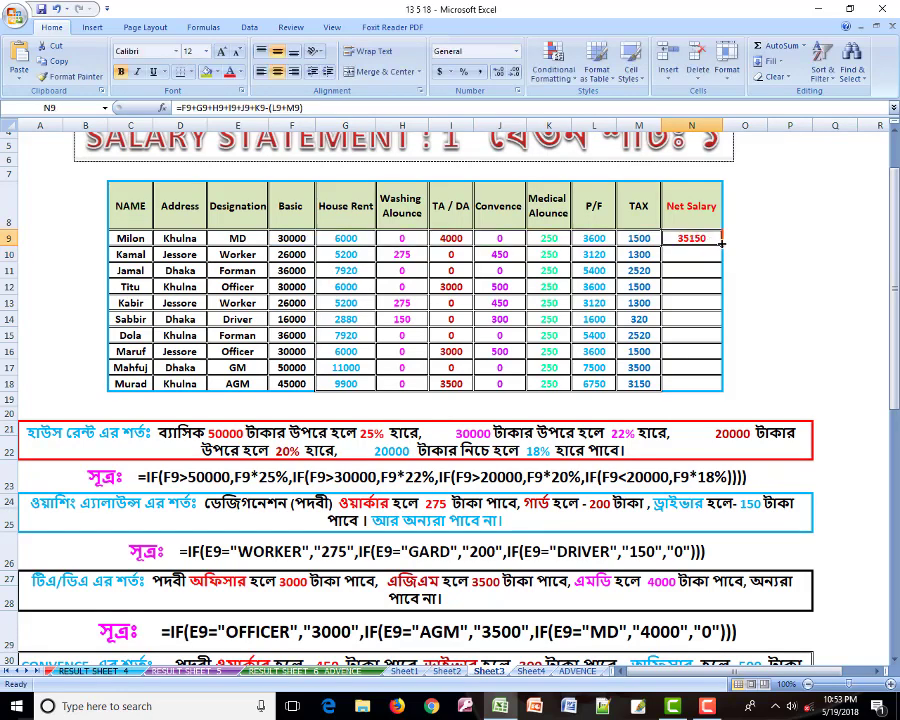
pyautogui.moveTo(720, 243); pyautogui.dragTo(718, 386)
pyautogui.click(778, 289)
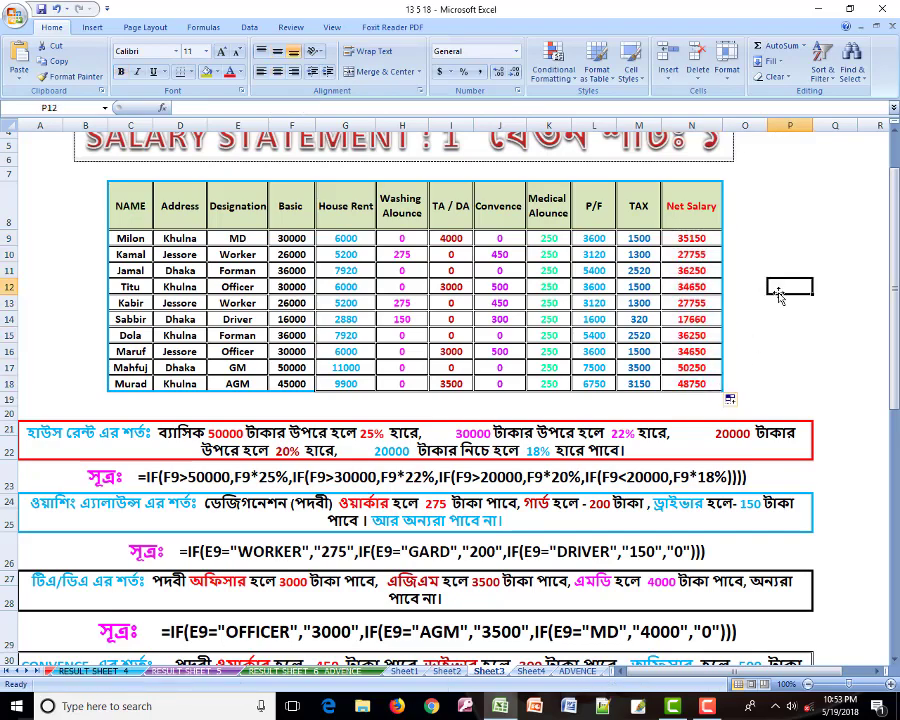
# Select the empty cells O8 to O18 in column O beside the table
pyautogui.click(758, 200)
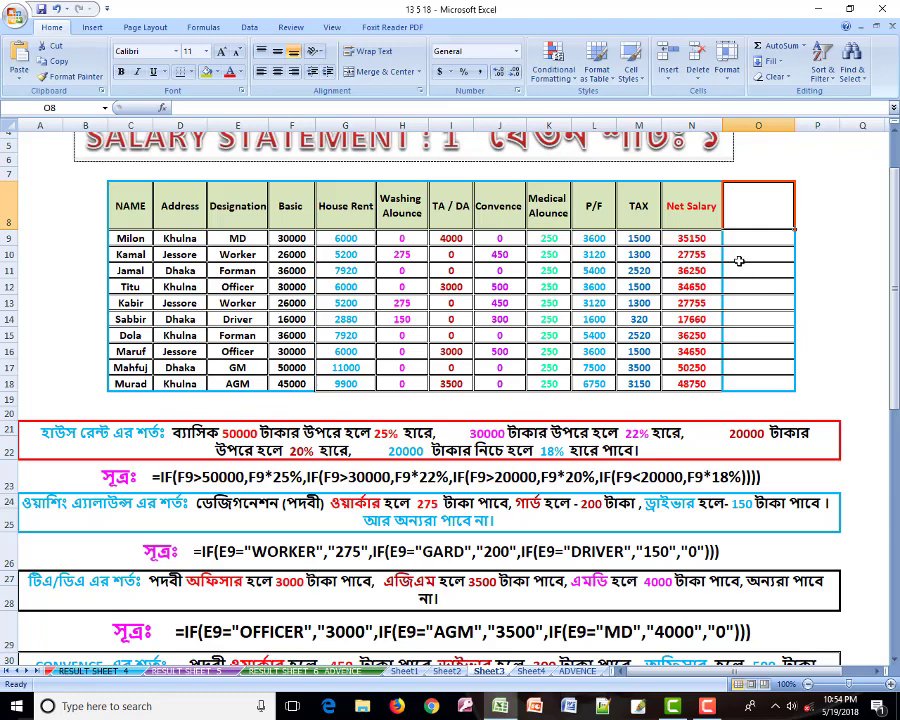
pyautogui.click(687, 238)
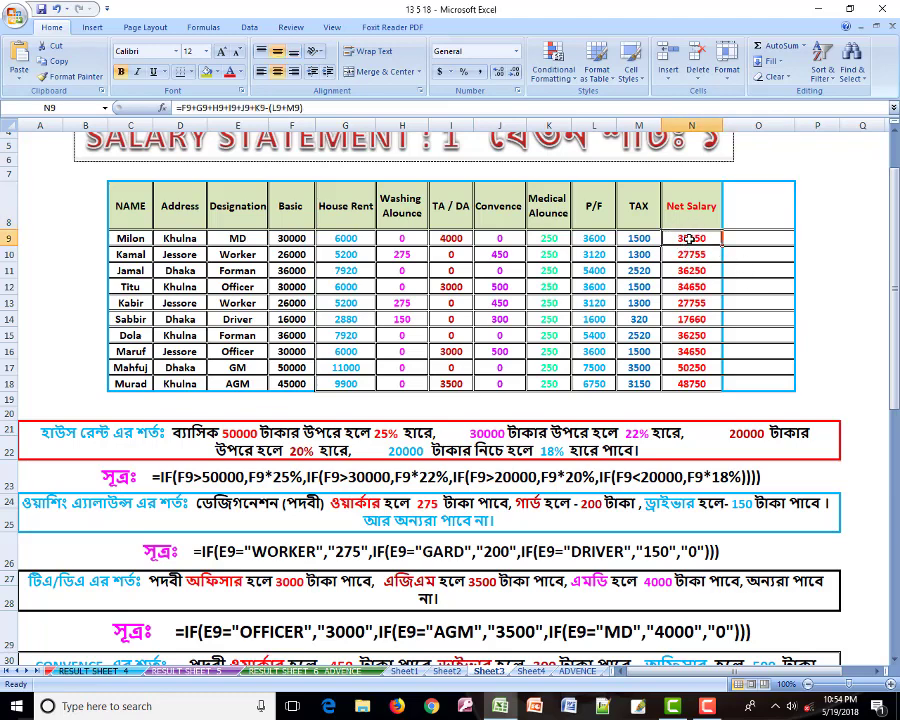
pyautogui.click(751, 239)
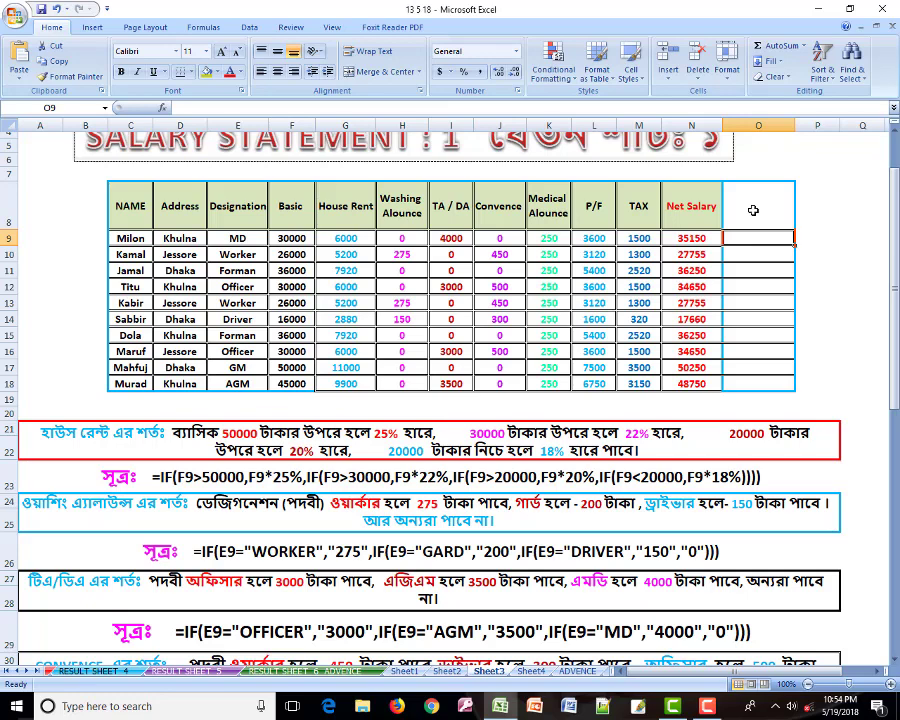
pyautogui.click(753, 210)
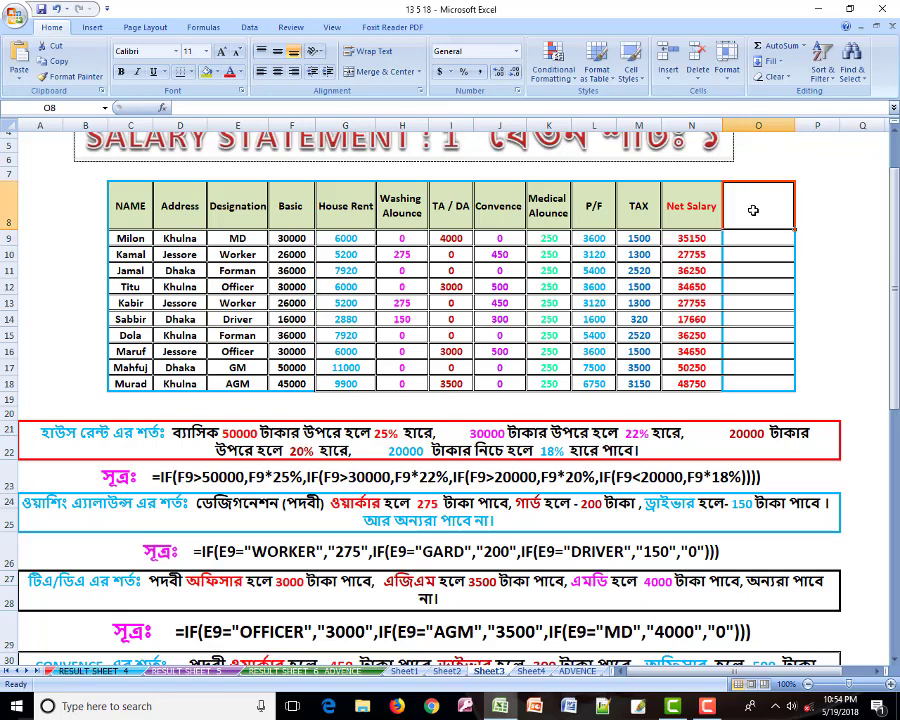
pyautogui.click(748, 238)
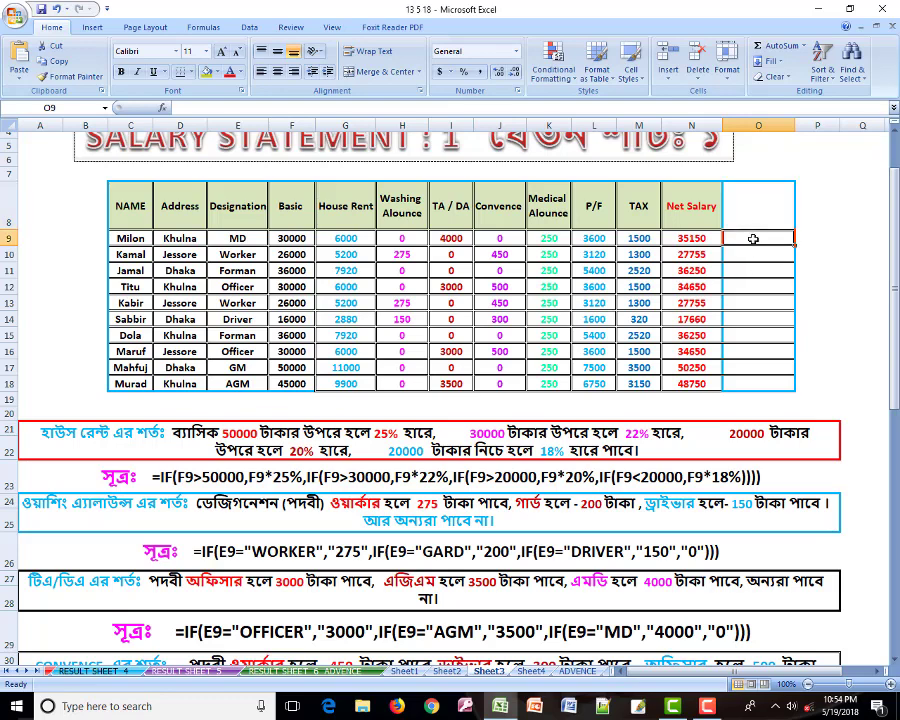
pyautogui.moveTo(759, 246); pyautogui.dragTo(757, 382)
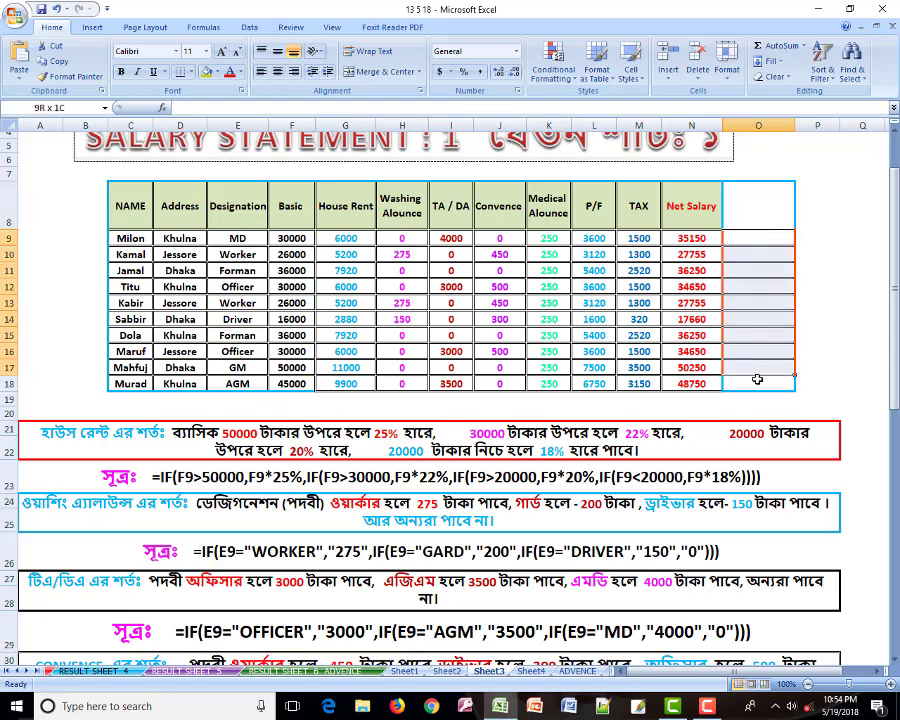
# Select column P cells P8 to P18, then drag-select back across the table
pyautogui.click(808, 200)
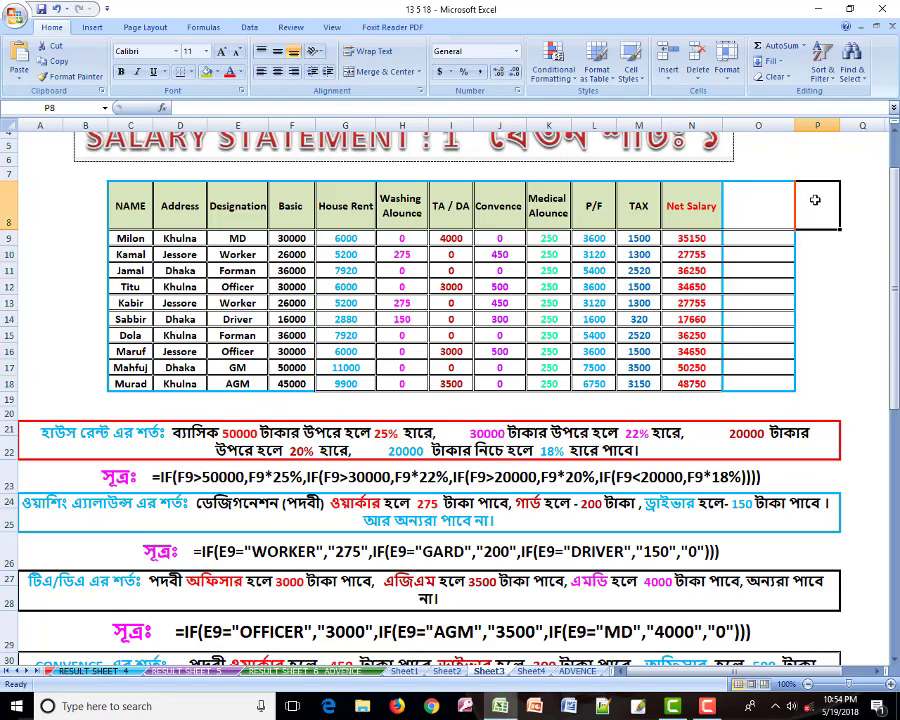
pyautogui.click(836, 124)
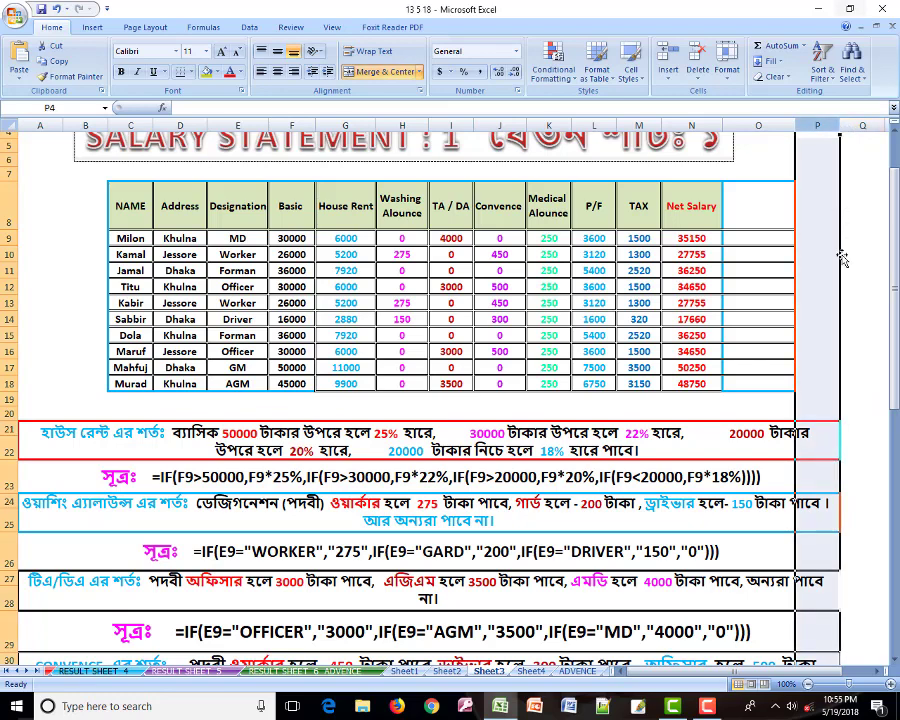
pyautogui.moveTo(818, 200); pyautogui.dragTo(815, 380)
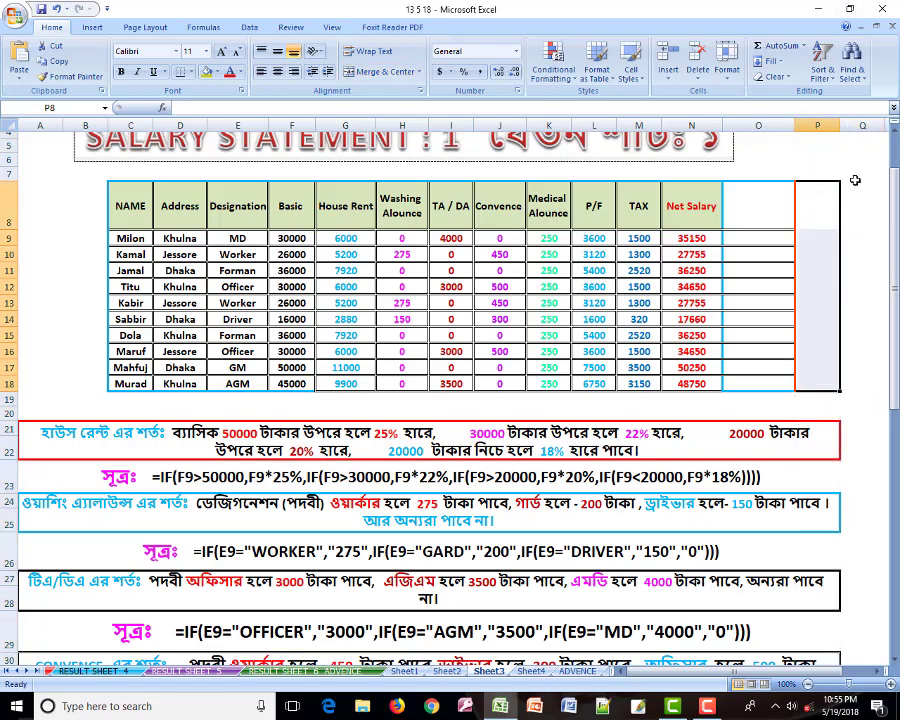
pyautogui.moveTo(852, 178); pyautogui.dragTo(855, 370)
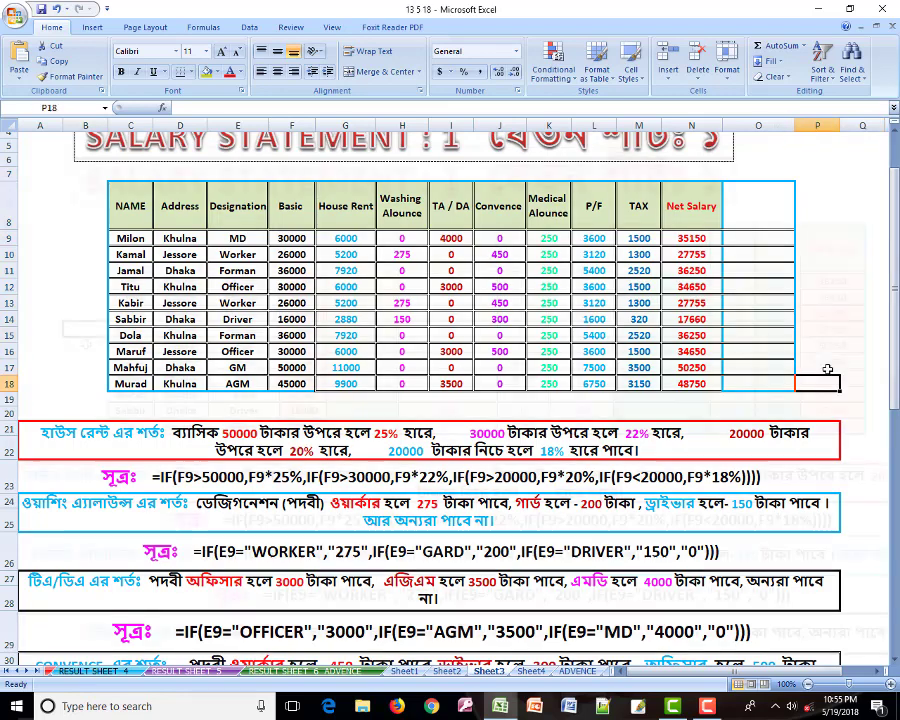
pyautogui.moveTo(826, 375); pyautogui.dragTo(86, 344)
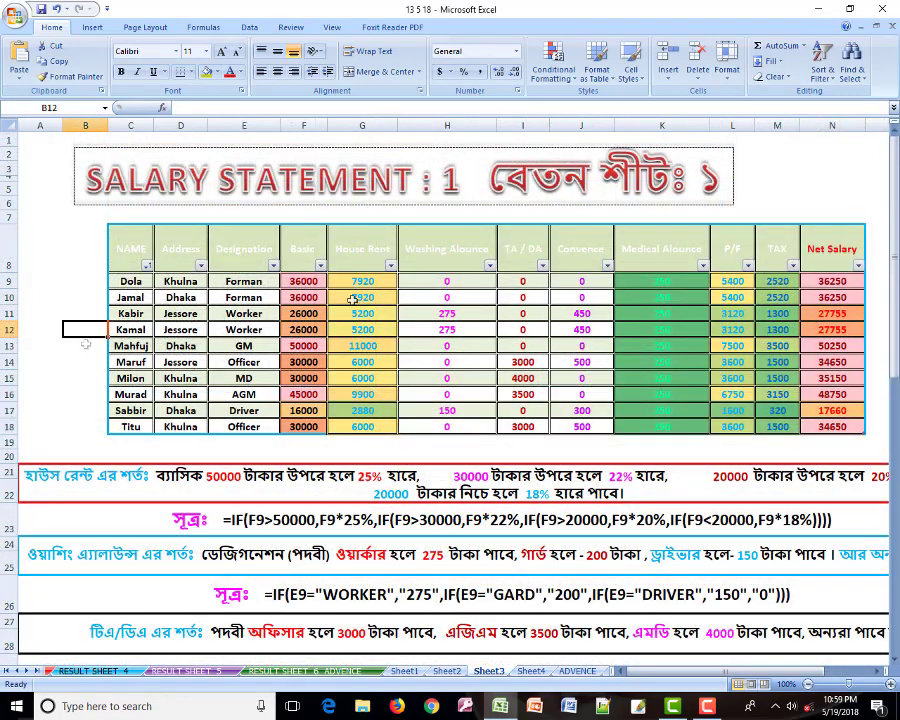
# Drag the SALARY STATEMENT title box right so it sits centred over the table
pyautogui.click(375, 148)
pyautogui.moveTo(375, 148); pyautogui.dragTo(443, 152)
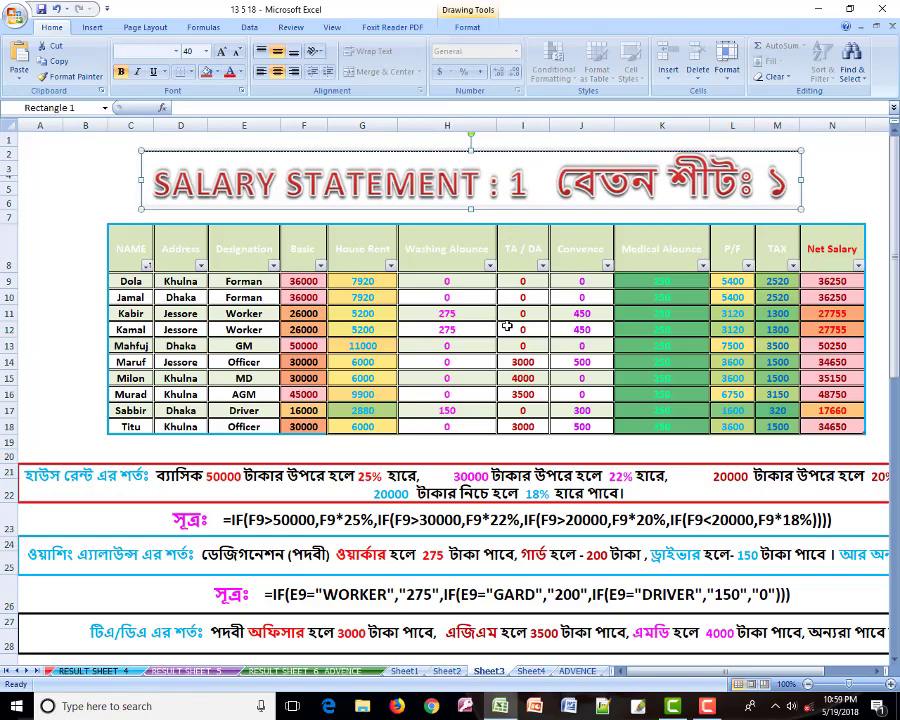
pyautogui.scroll(-1, 507, 326)
pyautogui.scroll(-1, 507, 326)
pyautogui.scroll(-1, 507, 326)
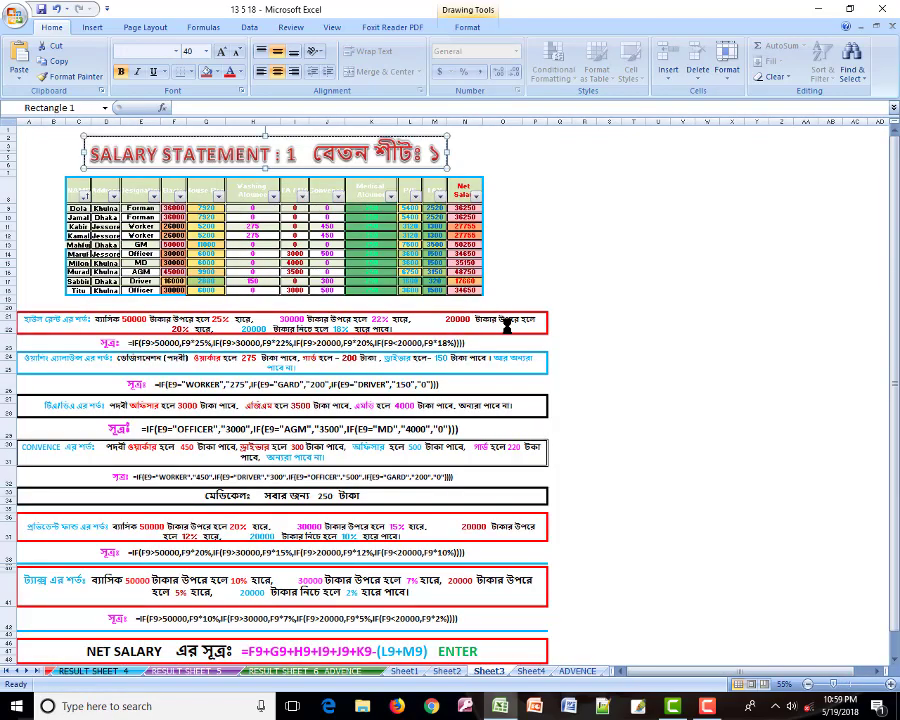
pyautogui.scroll(1, 507, 326)
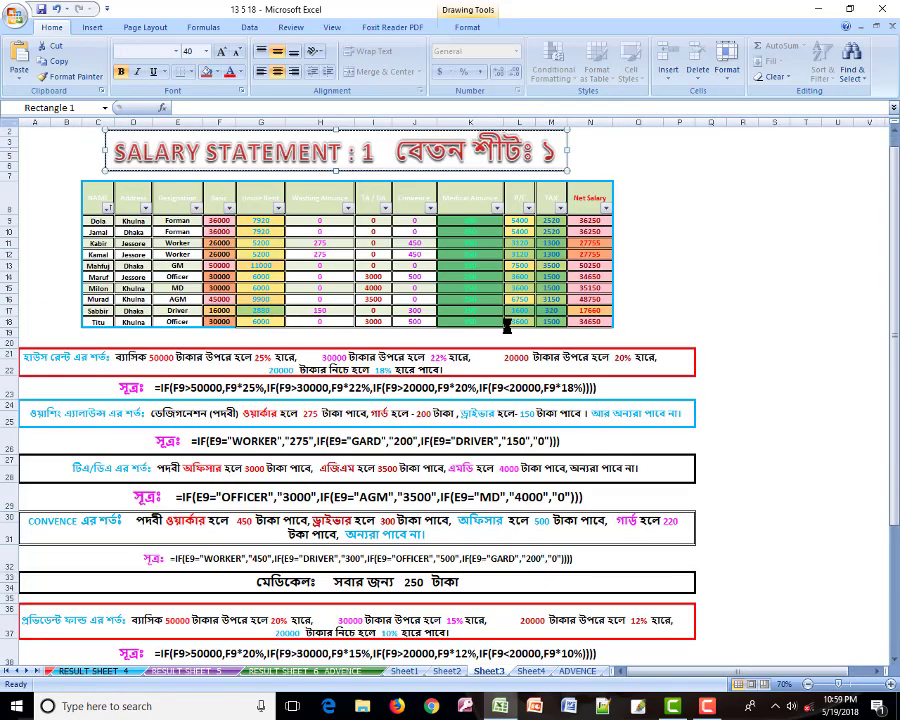
pyautogui.scroll(1, 507, 326)
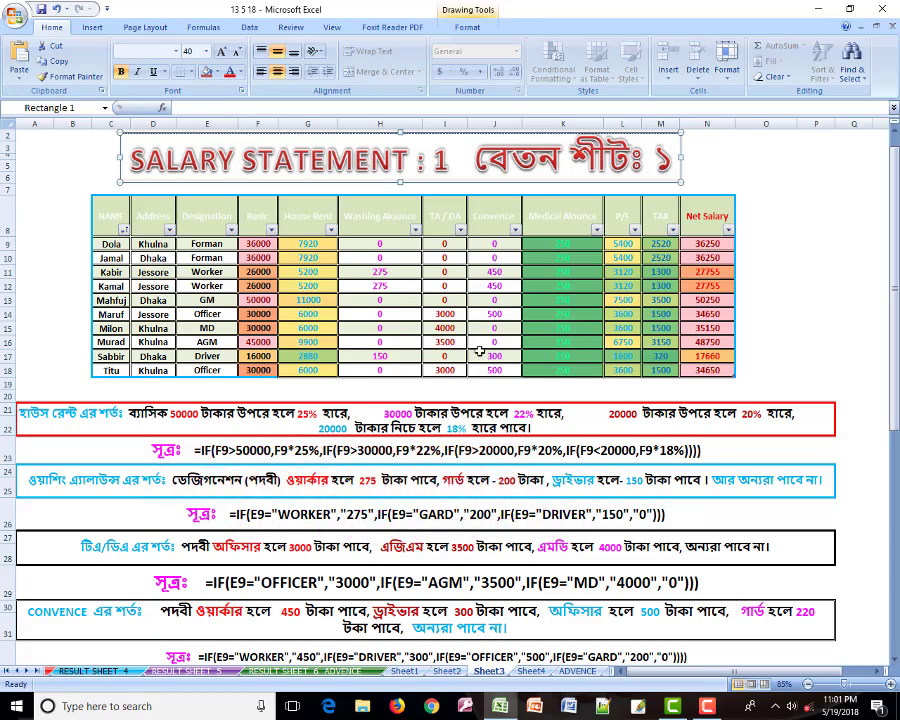
pyautogui.click(440, 270)
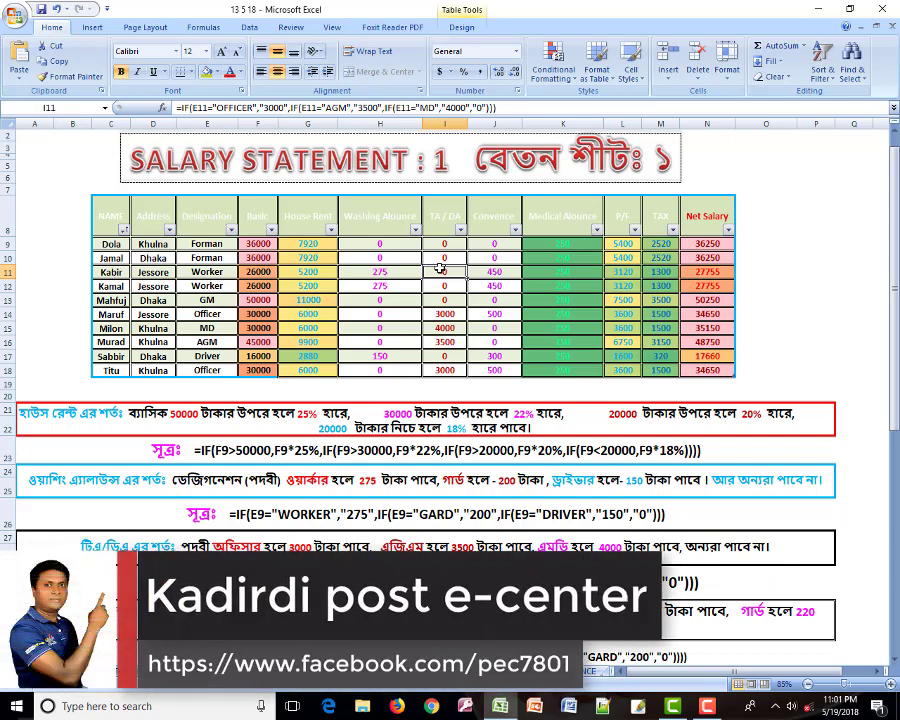
pyautogui.click(768, 326)
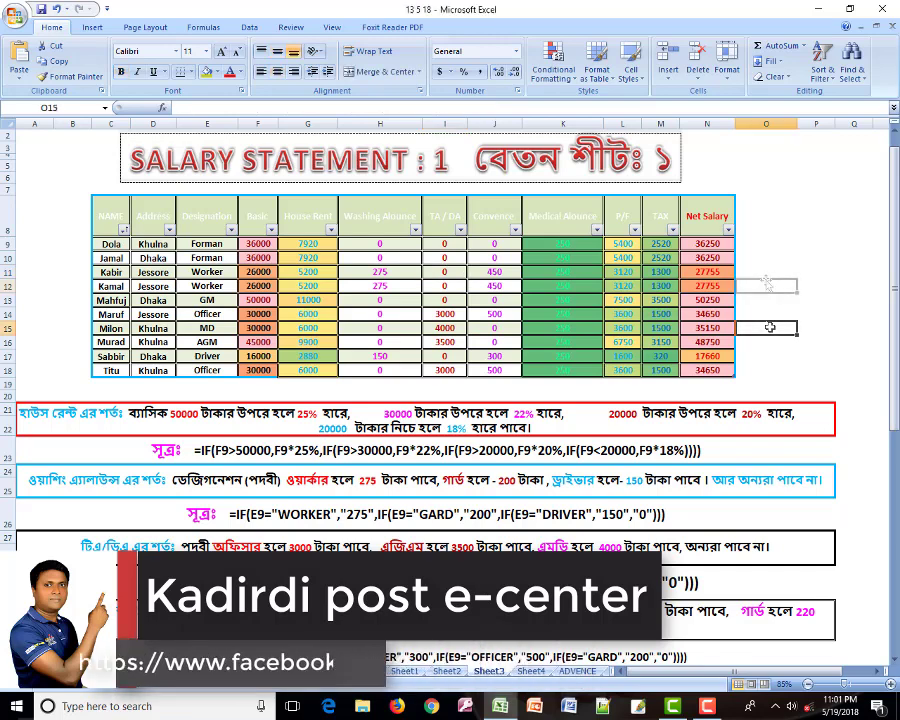
pyautogui.click(766, 271)
pyautogui.click(766, 216)
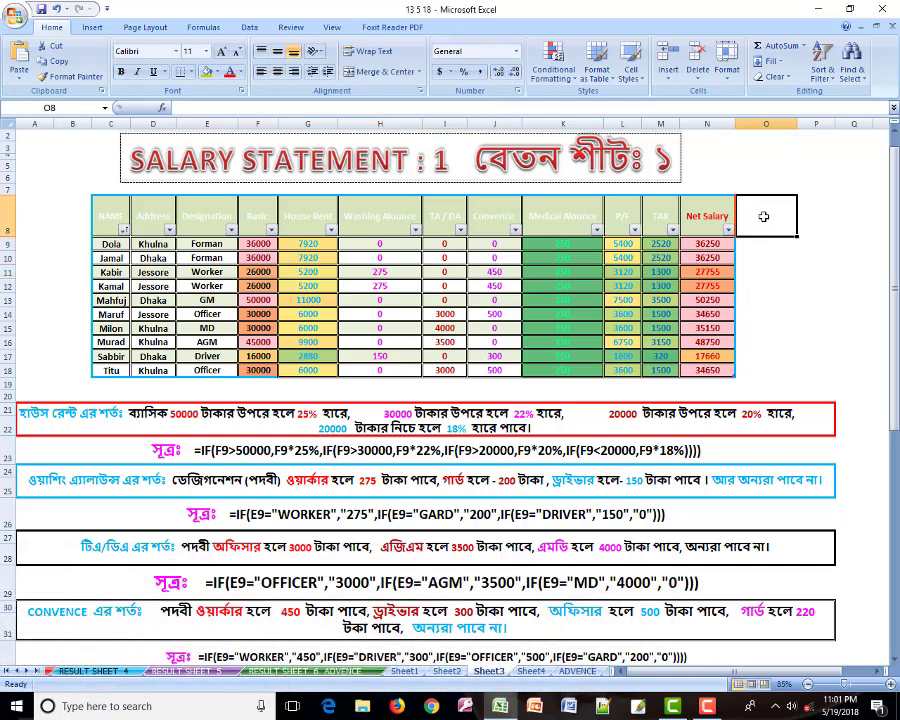
pyautogui.click(766, 314)
pyautogui.click(766, 383)
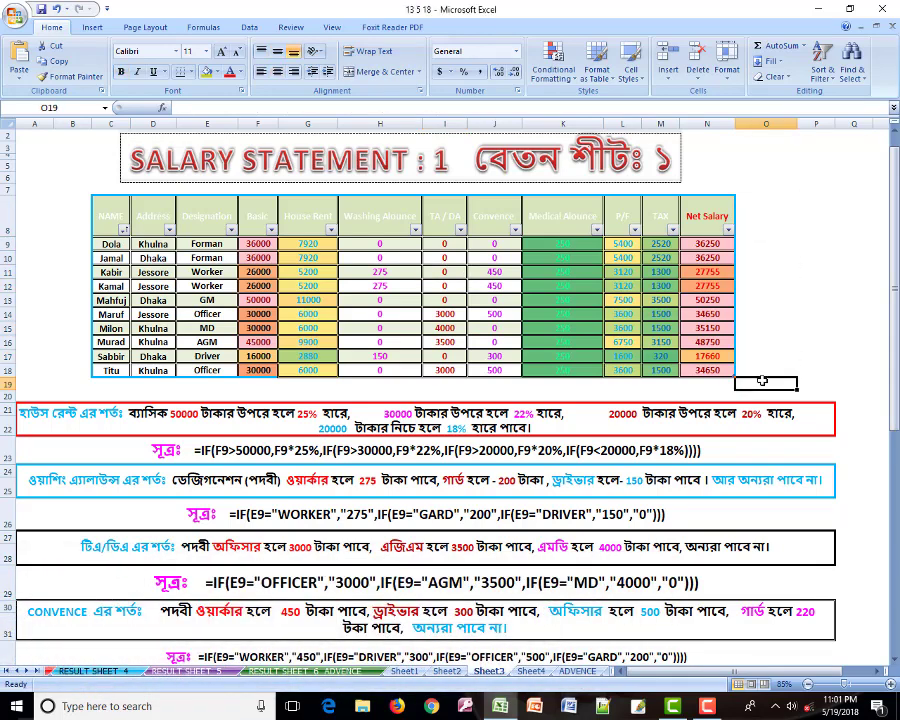
pyautogui.click(776, 355)
pyautogui.click(769, 328)
pyautogui.click(767, 313)
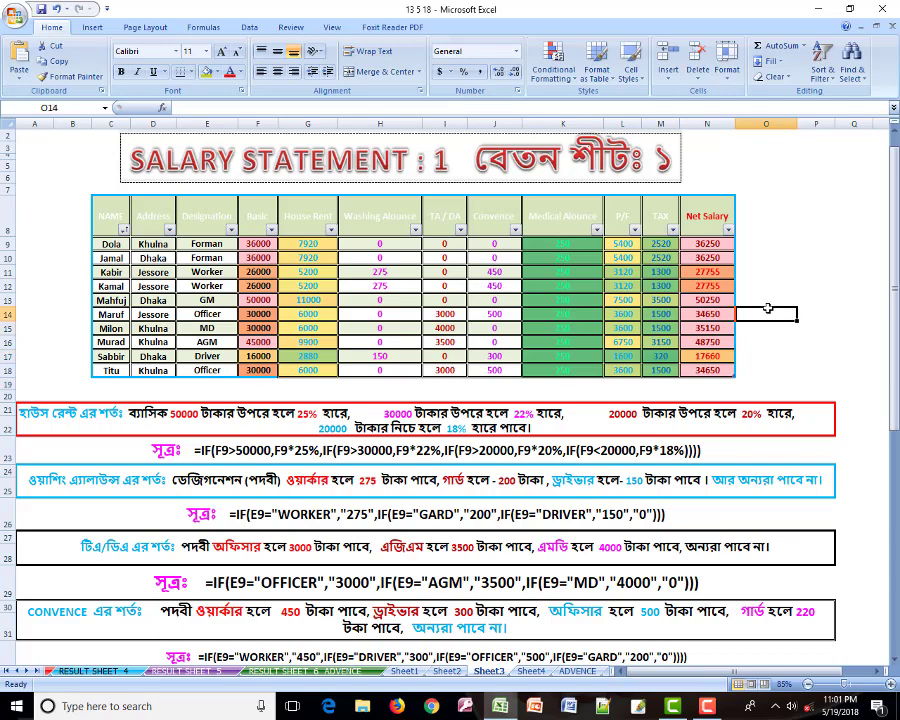